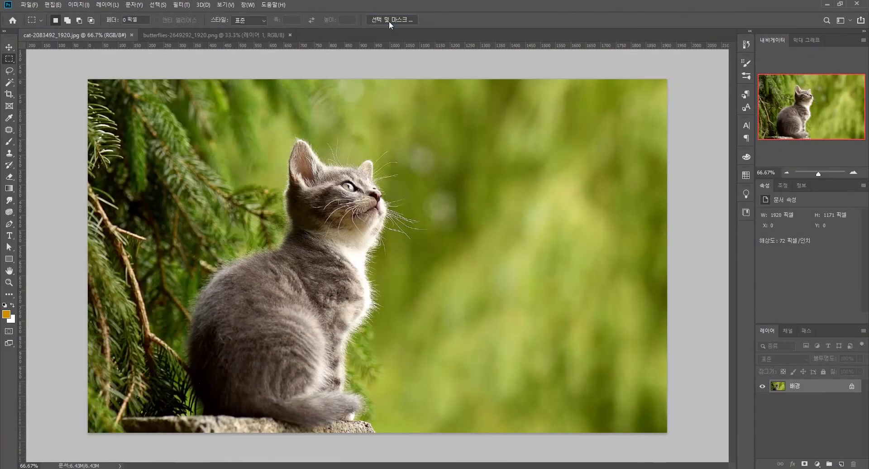
In Select and Mask, paint the kitten's lower body, ear and forehead into the selection.
click(390, 21)
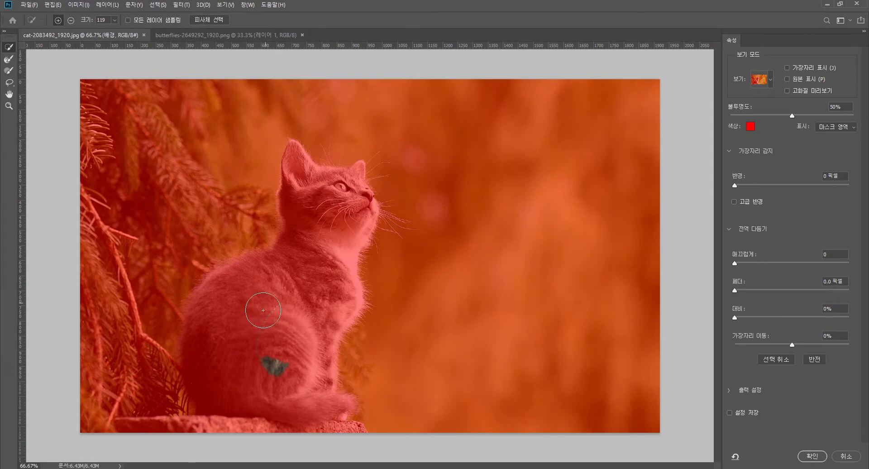
mouse_move(257, 300)
mouse_down()
mouse_move(247, 342)
mouse_move(318, 199)
mouse_up()
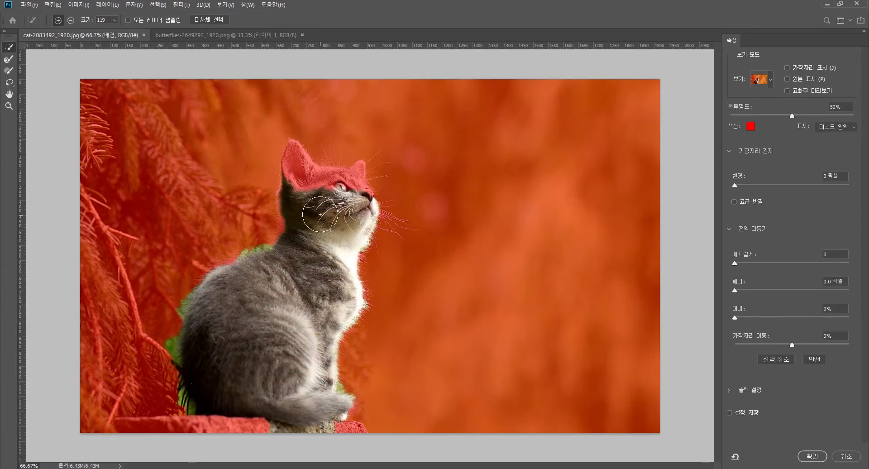
mouse_move(317, 188)
mouse_down()
mouse_move(319, 172)
mouse_move(352, 177)
mouse_up()
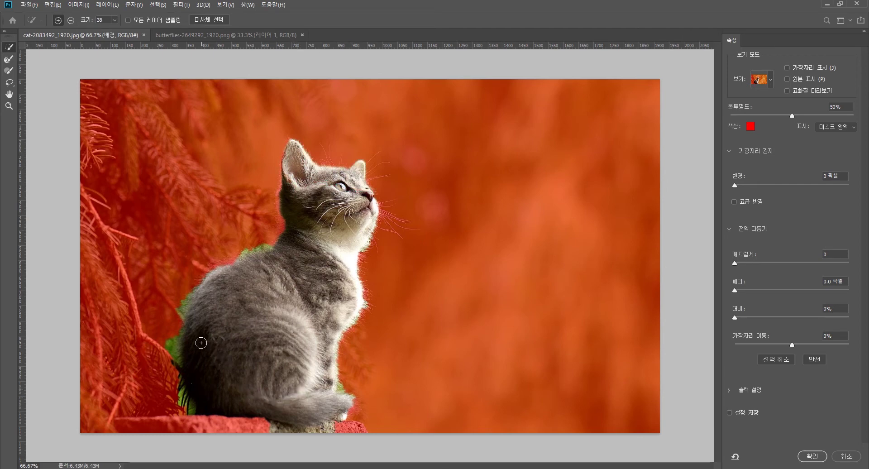
click(173, 342)
Refine the fur edges along the kitten's back, lower left side and where it meets the stone.
click(8, 59)
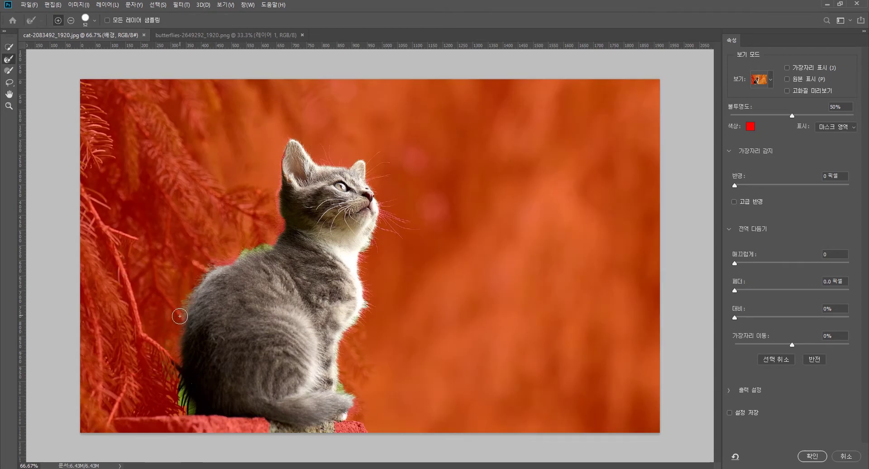
drag(179, 316, 248, 255)
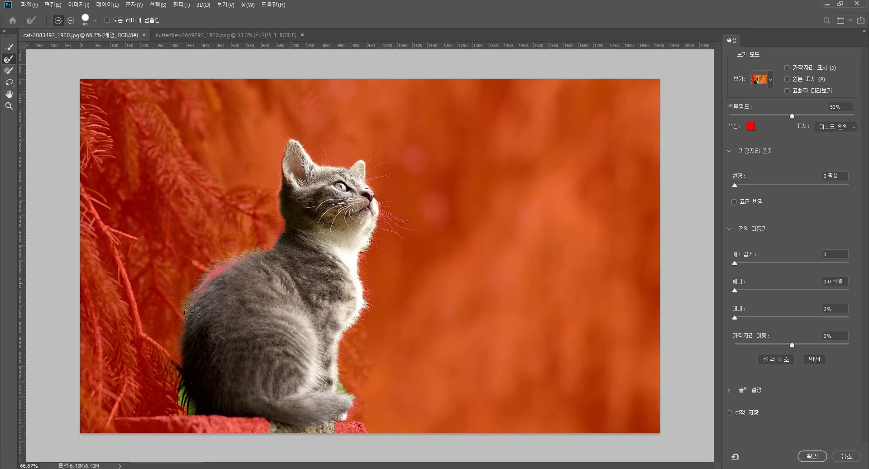
drag(182, 347, 190, 409)
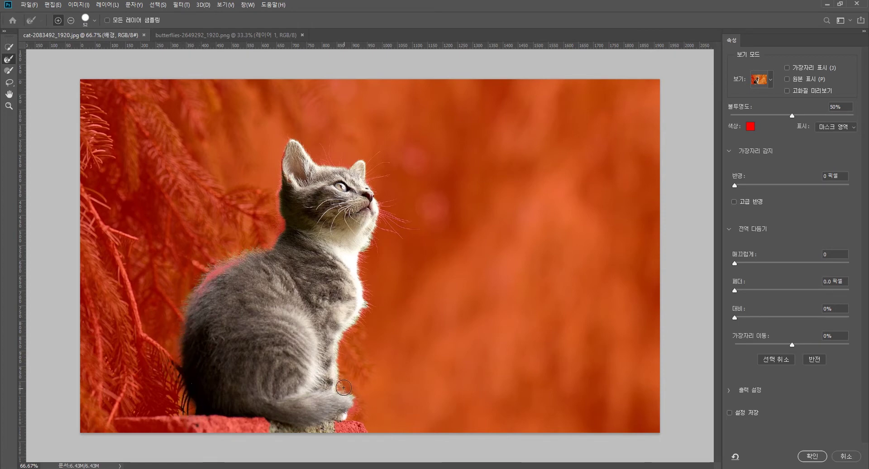
drag(343, 388, 280, 429)
Subtract the stone below the kitten from the selection.
key(alt)
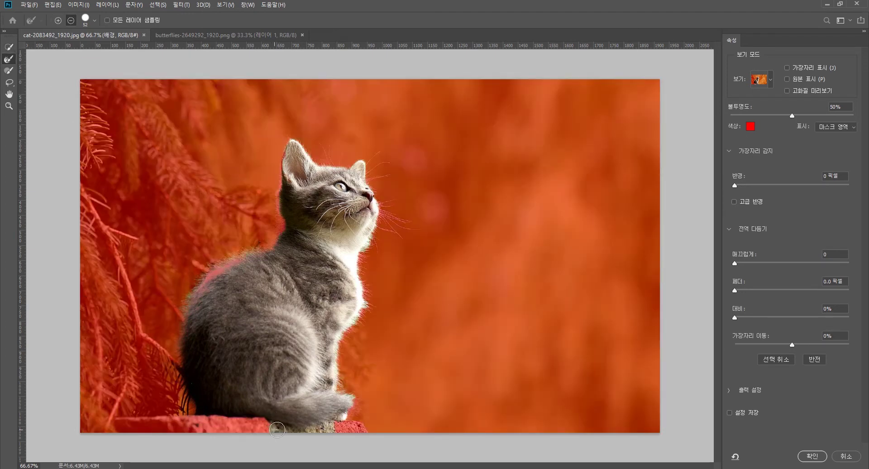
click(8, 47)
key(alt)
drag(281, 428, 297, 431)
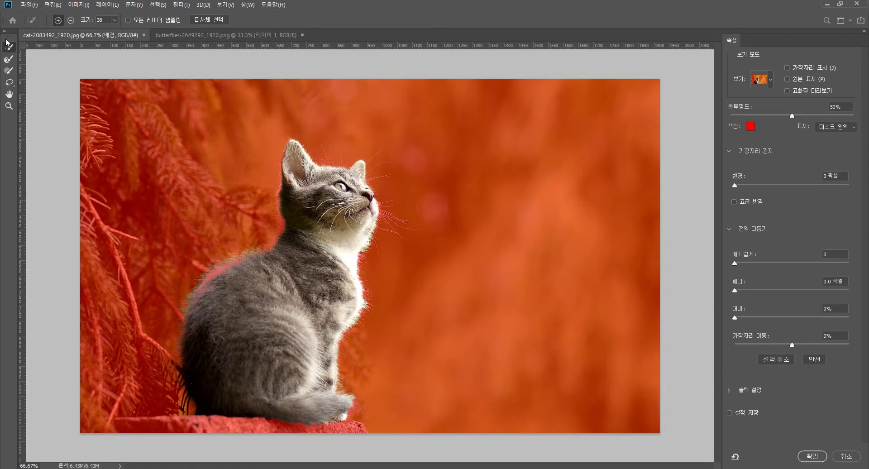
Add the fur on the kitten's back back in and apply the cutout as a layer mask.
click(8, 59)
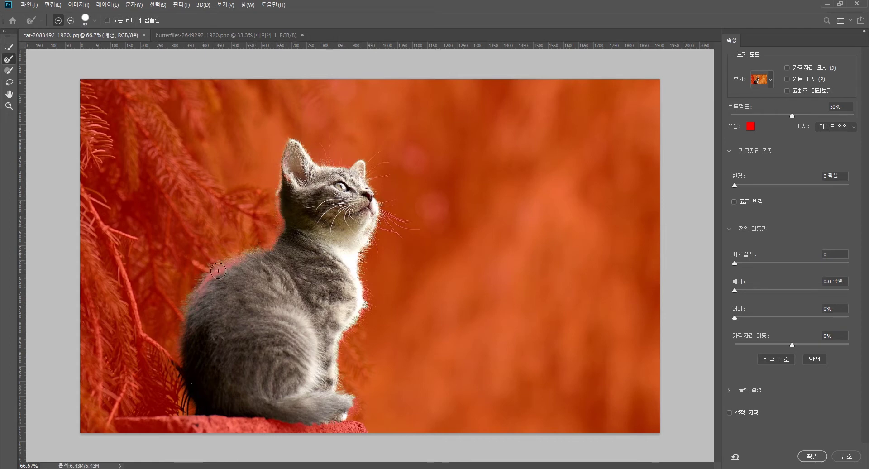
click(8, 46)
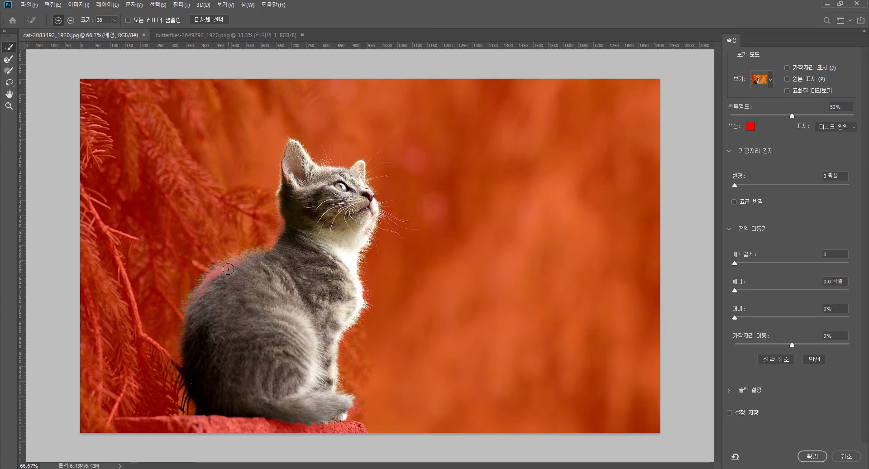
drag(238, 266, 221, 285)
click(813, 457)
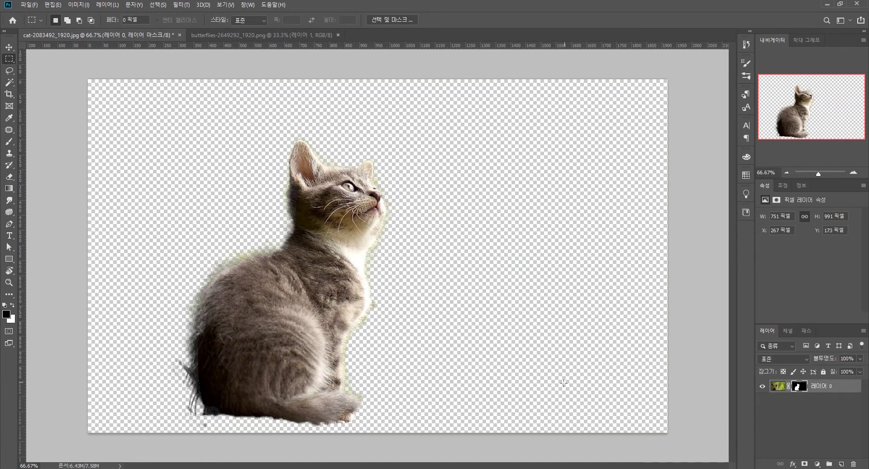
Duplicate the masked kitten layer and delete 레이어 0's mask without applying it.
key(ctrl+j)
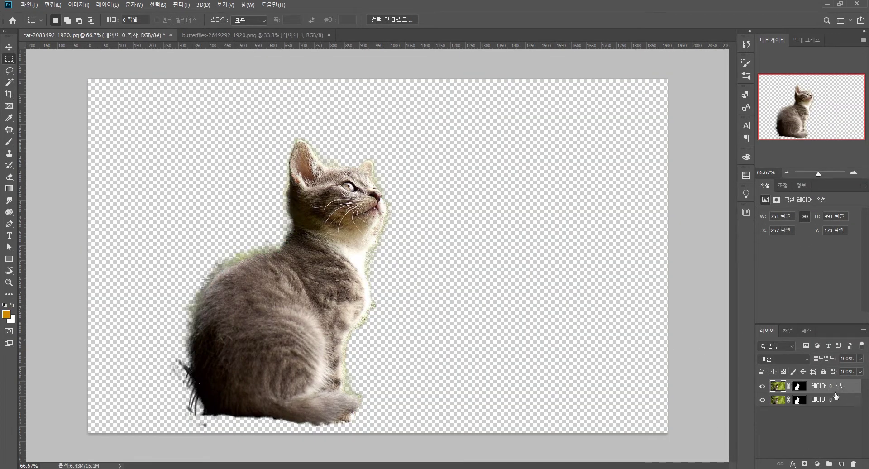
drag(807, 403, 855, 464)
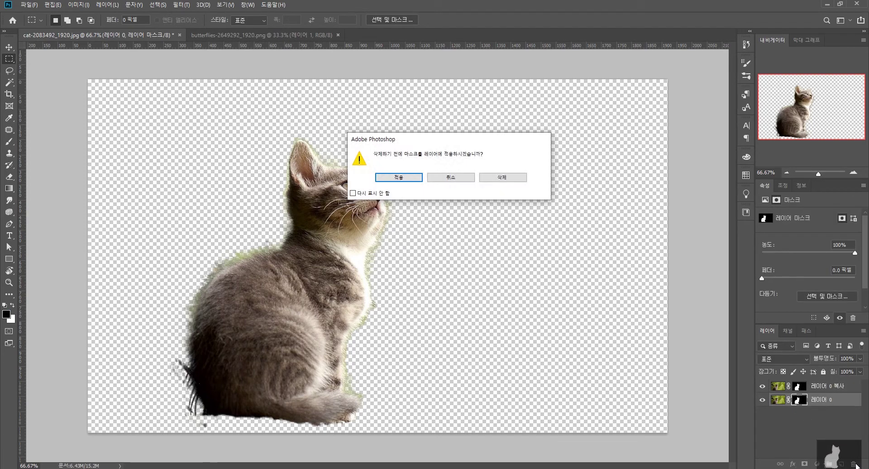
click(504, 177)
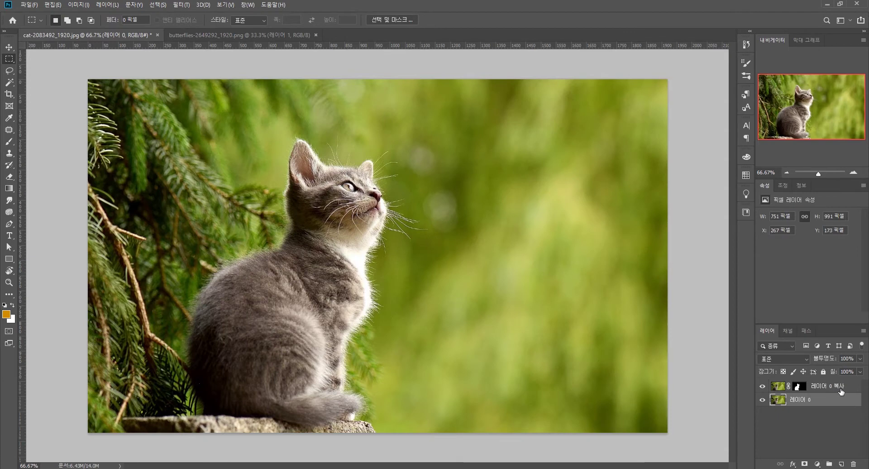
Add a Hue/Saturation adjustment layer above the original 레이어 0.
click(822, 385)
click(818, 402)
click(805, 464)
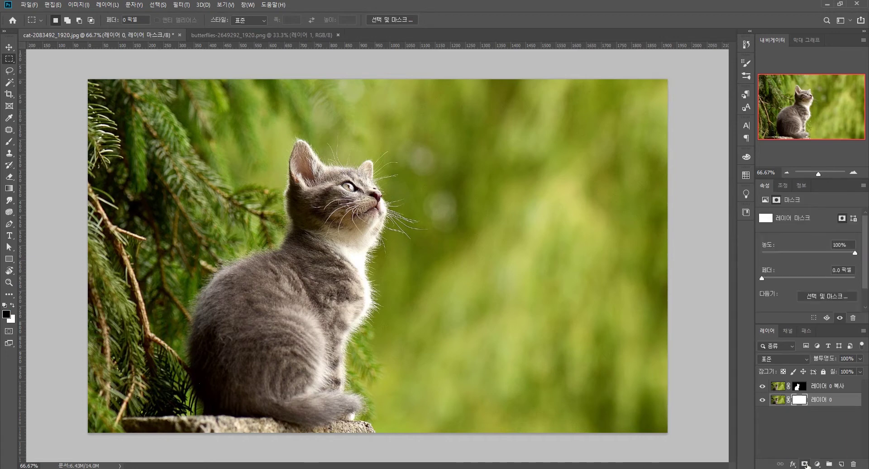
click(818, 465)
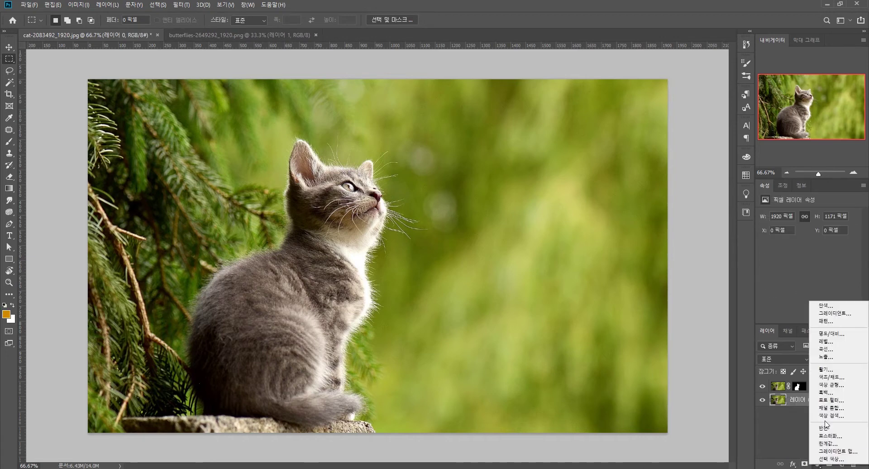
click(839, 378)
Clip the Hue/Saturation to 레이어 0 and colorize it: hue 196, saturation 9, lightness +24.
click(801, 318)
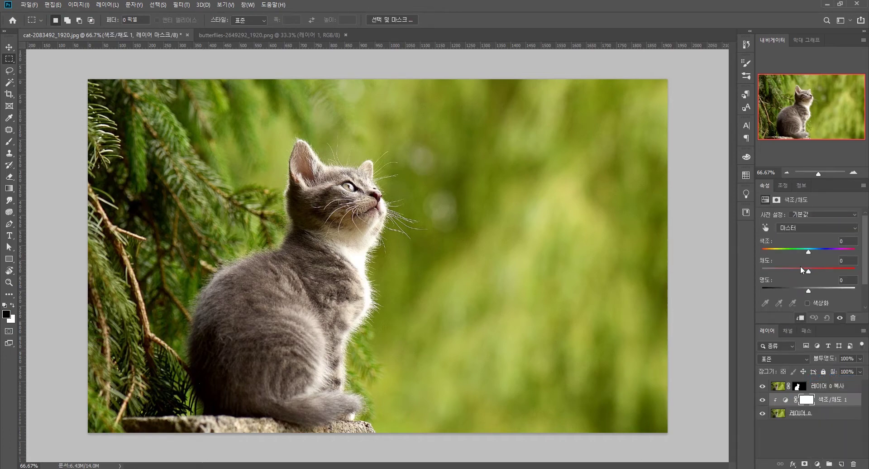
mouse_move(806, 253)
mouse_down()
mouse_move(776, 256)
mouse_move(801, 263)
mouse_move(813, 254)
mouse_move(770, 269)
mouse_up()
click(808, 303)
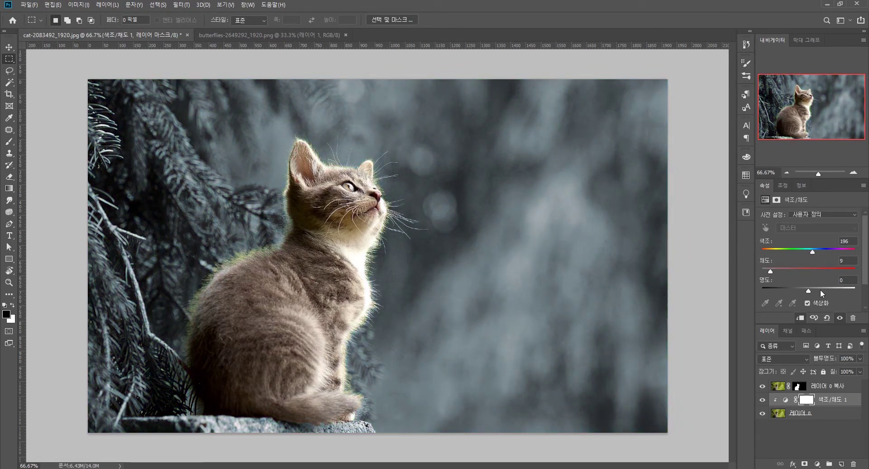
drag(823, 290, 820, 288)
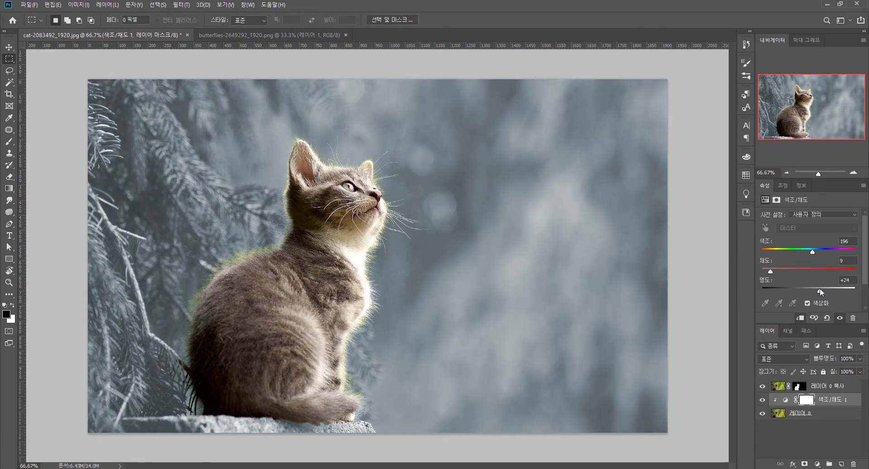
click(818, 464)
Add a top Exposure layer (exposure -5.24, offset +0.1748, gamma 0.34) and invert its mask.
click(837, 356)
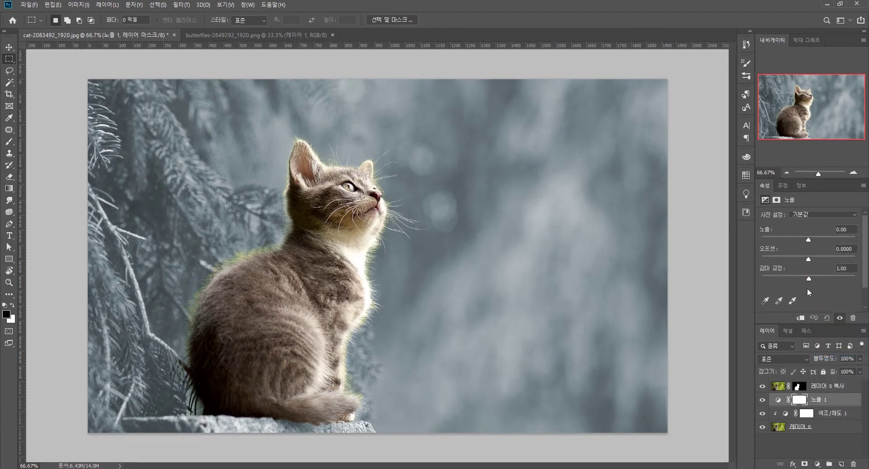
drag(844, 407, 843, 385)
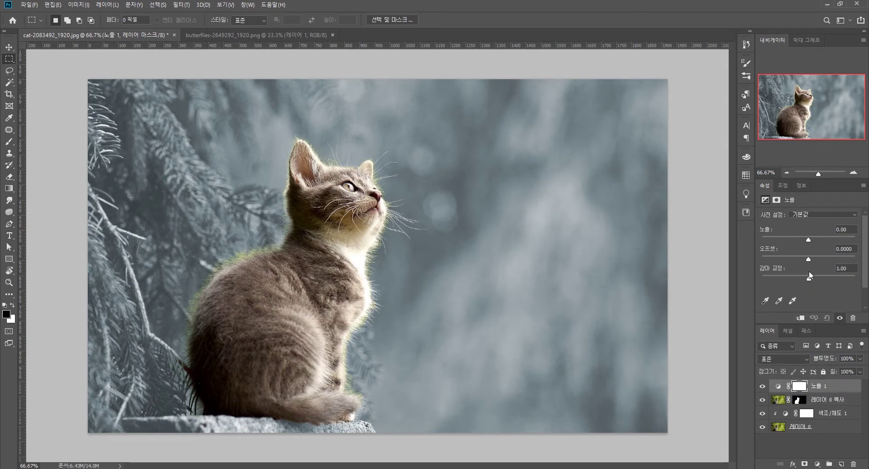
mouse_move(811, 260)
mouse_down()
mouse_move(823, 279)
mouse_move(837, 280)
mouse_up()
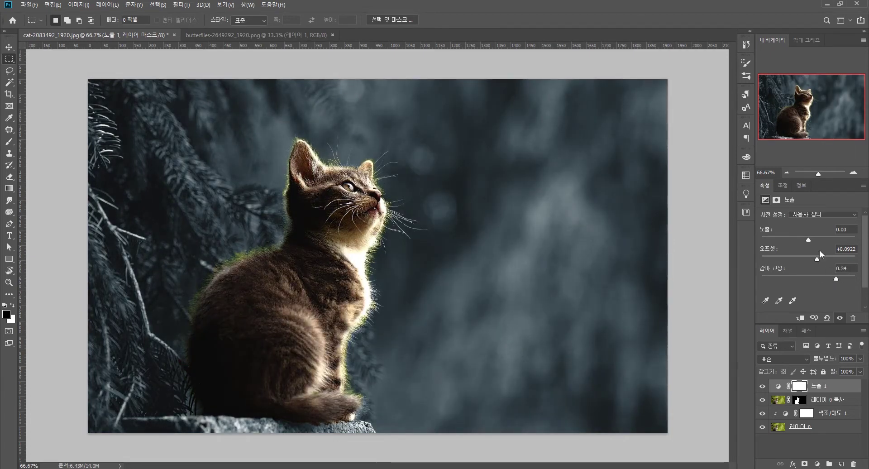
mouse_move(808, 240)
mouse_down()
mouse_move(797, 241)
mouse_move(833, 260)
mouse_move(779, 240)
mouse_up()
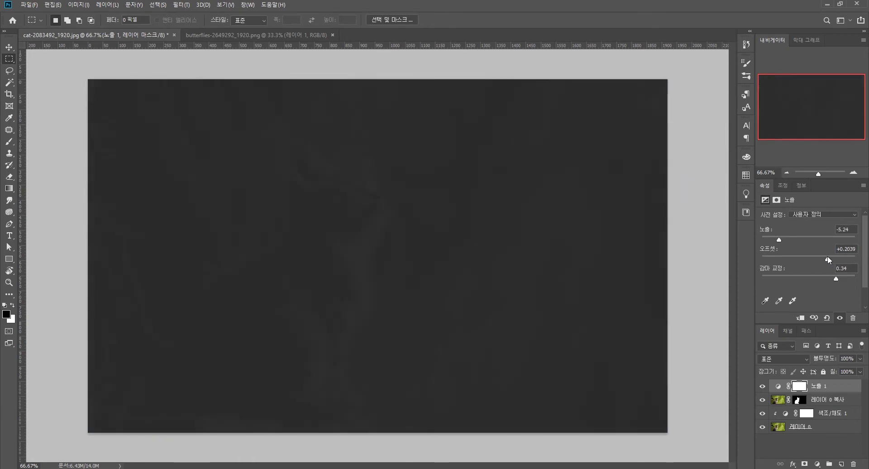
drag(828, 259, 825, 259)
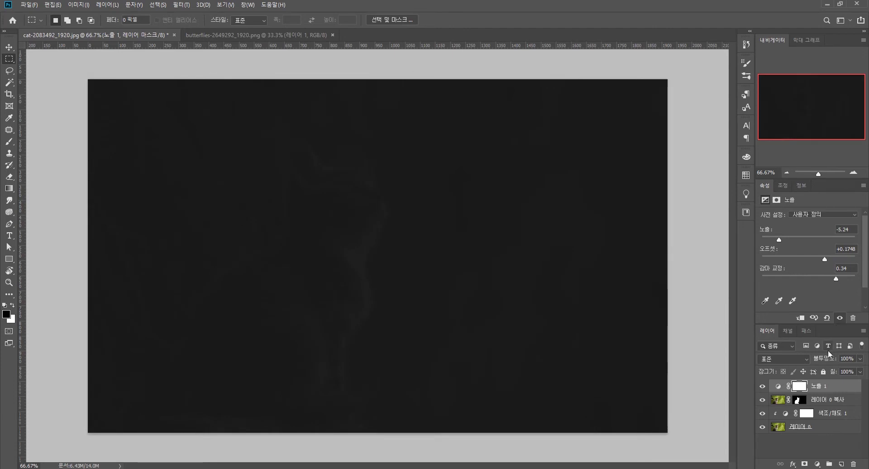
drag(785, 238, 778, 238)
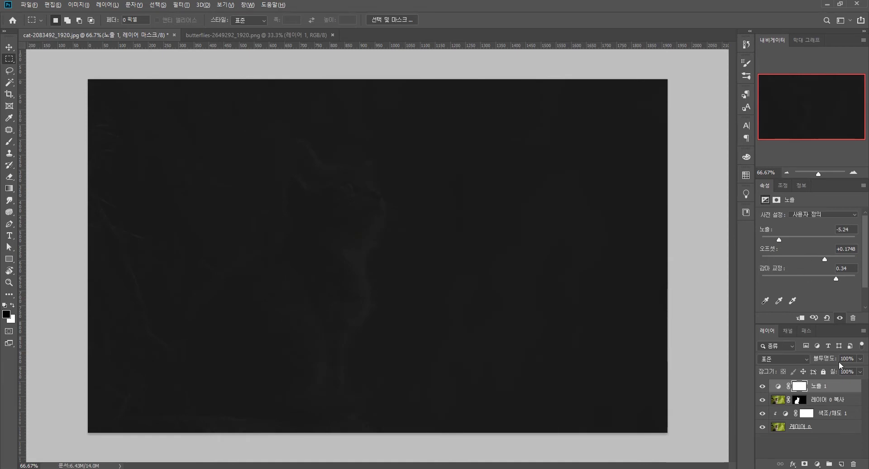
key(ctrl+i)
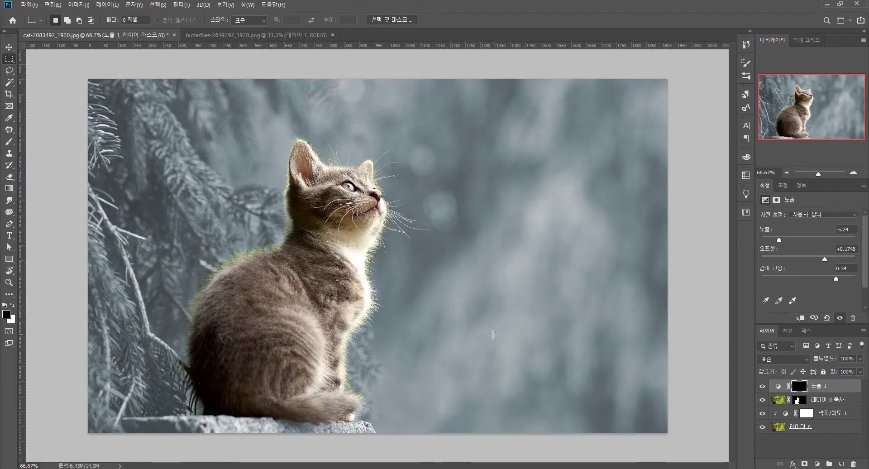
Select the 레이어 0 복사 mask and set up a white soft brush of about 53 px.
click(824, 407)
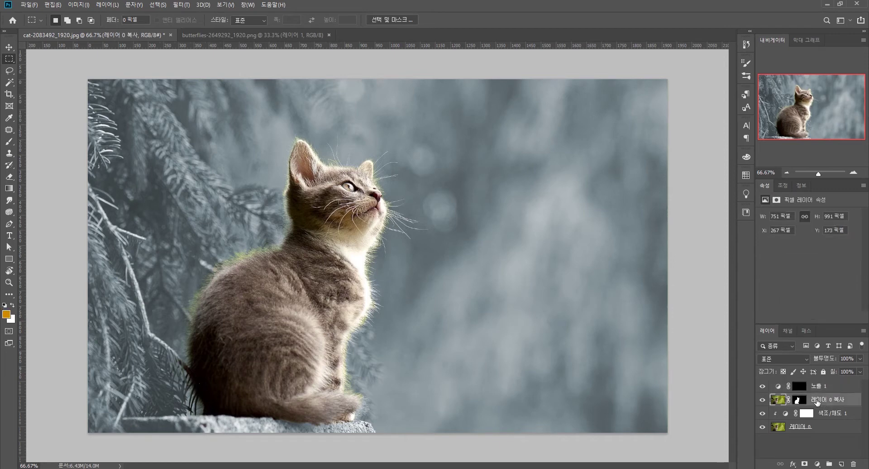
click(800, 399)
key(b)
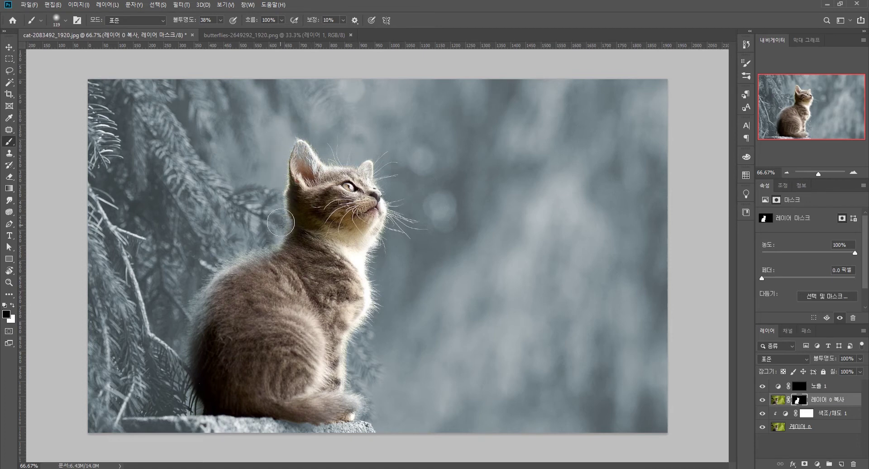
key(x)
drag(295, 163, 316, 173)
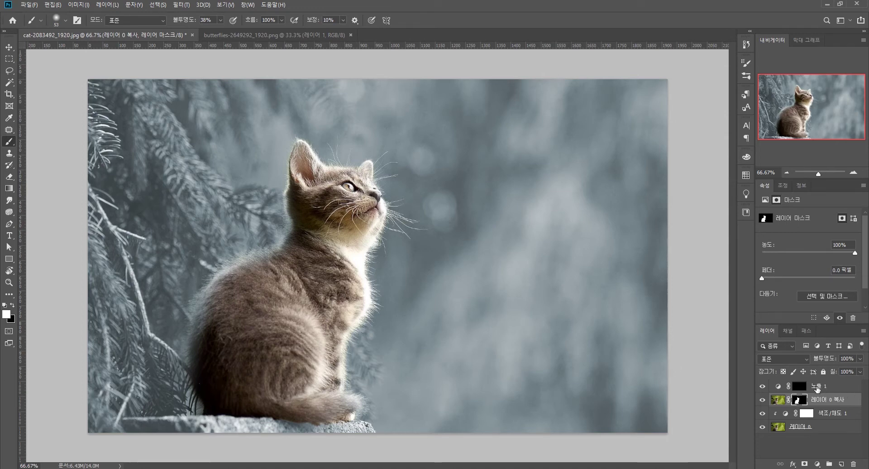
On the 노출 1 mask, darken the cat's body and the background with an 830 px brush.
click(818, 388)
drag(229, 349, 360, 345)
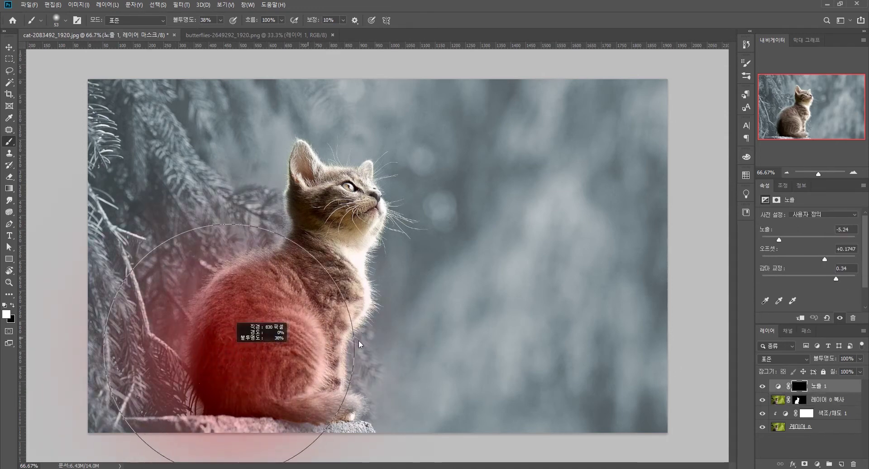
mouse_move(228, 348)
mouse_down()
mouse_move(222, 380)
mouse_move(186, 407)
mouse_move(616, 415)
mouse_move(641, 398)
mouse_move(261, 409)
mouse_move(135, 177)
mouse_move(165, 155)
mouse_move(204, 253)
mouse_up()
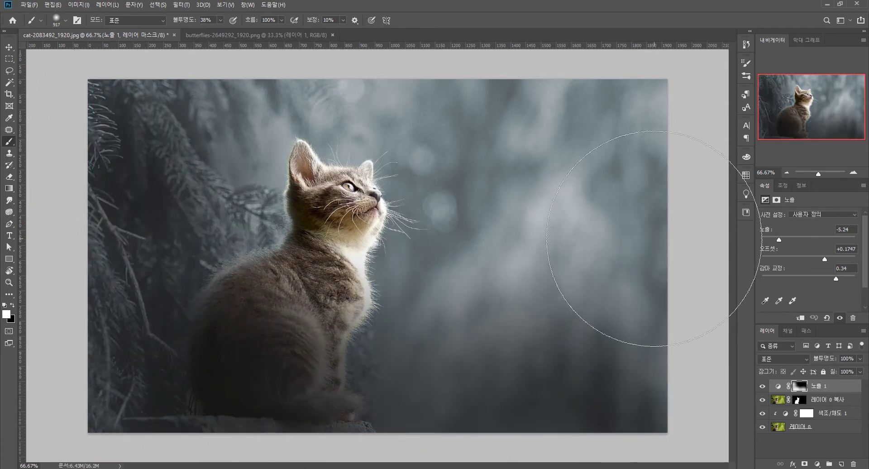
mouse_move(654, 238)
mouse_down()
mouse_move(611, 86)
mouse_move(530, 258)
mouse_move(485, 155)
mouse_move(273, 110)
mouse_move(170, 185)
mouse_move(58, 194)
mouse_up()
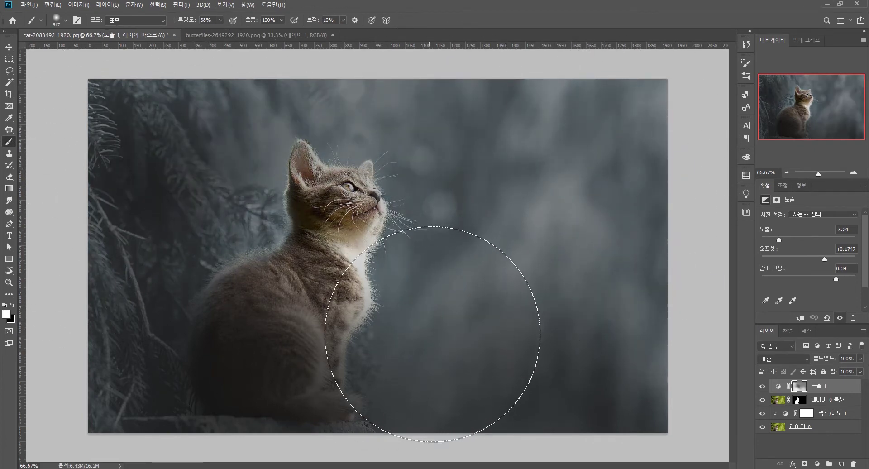
mouse_move(433, 334)
mouse_down()
mouse_move(272, 281)
mouse_move(271, 330)
mouse_move(175, 330)
mouse_move(181, 403)
mouse_move(679, 290)
mouse_move(640, 116)
mouse_move(194, 106)
mouse_move(69, 380)
mouse_move(98, 194)
mouse_move(117, 398)
mouse_move(127, 155)
mouse_move(108, 330)
mouse_move(194, 408)
mouse_move(733, 397)
mouse_move(618, 312)
mouse_move(485, 365)
mouse_move(152, 398)
mouse_move(175, 407)
mouse_move(617, 446)
mouse_move(584, 458)
mouse_move(398, 175)
mouse_move(320, 155)
mouse_move(280, 162)
mouse_move(305, 248)
mouse_move(297, 258)
mouse_move(388, 223)
mouse_move(725, 394)
mouse_up()
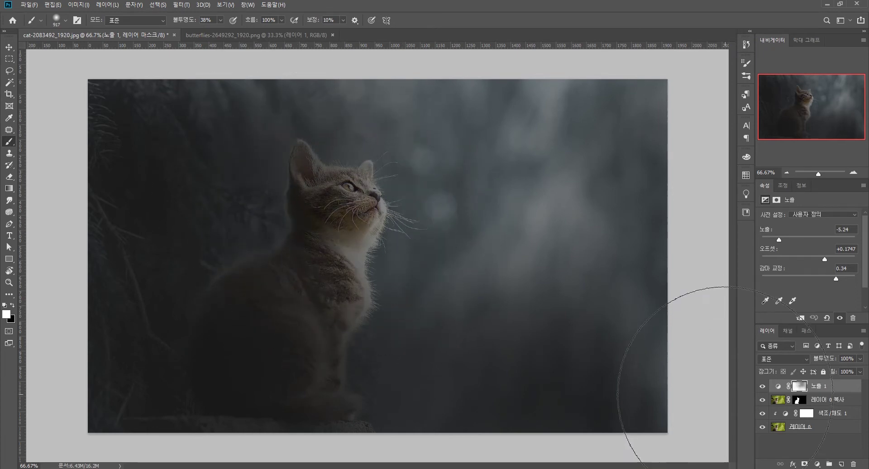
Within the cat's outline selection, paint black to brighten its head and chest, then deselect.
ctrl+click(801, 401)
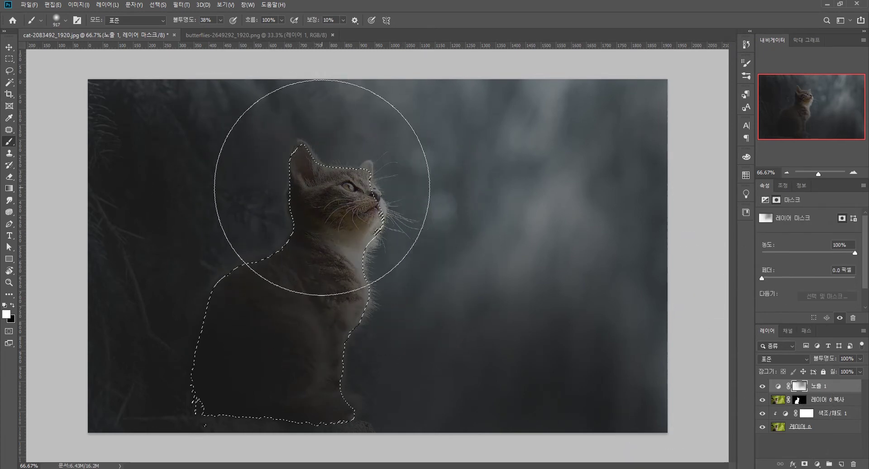
key(x)
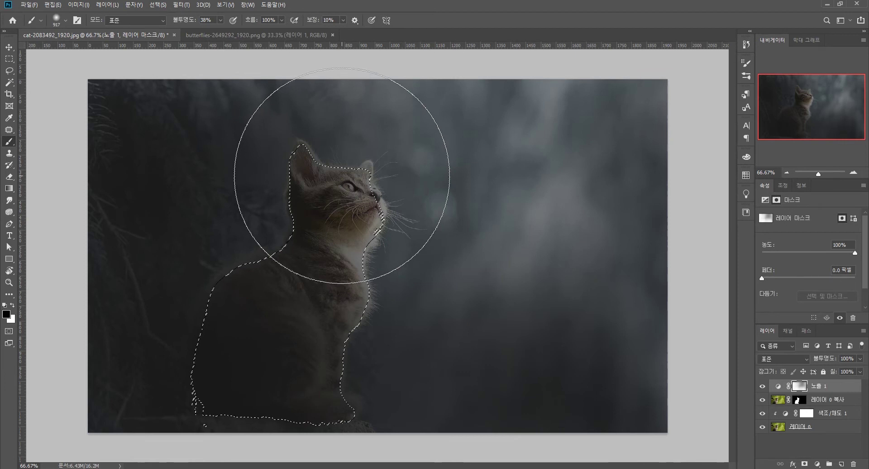
mouse_move(344, 179)
mouse_down()
mouse_move(320, 155)
mouse_move(341, 172)
mouse_move(344, 211)
mouse_up()
key(ctrl+d)
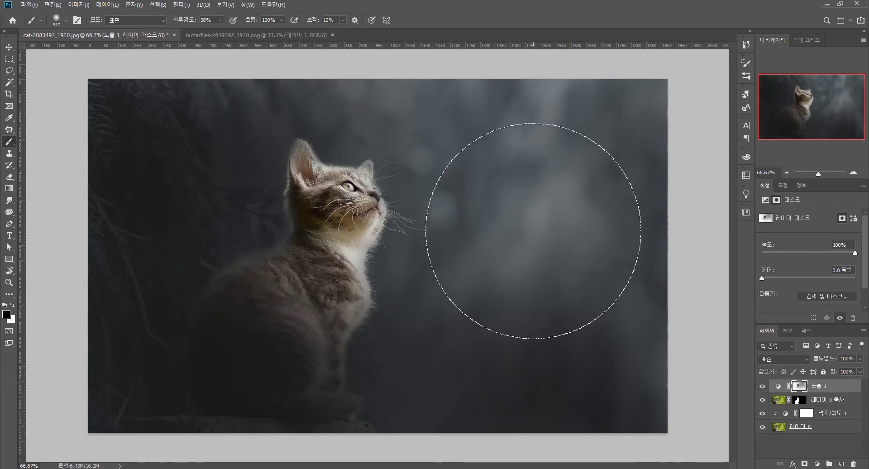
Darken the fur on the neck's left side and under the chin with a 134 px brush.
alt+right_click(347, 224)
drag(325, 228, 242, 239)
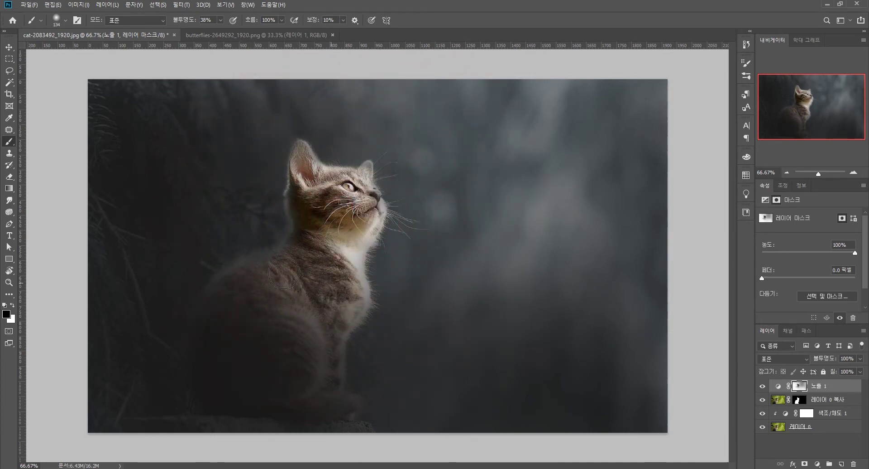
key(x)
scroll(303, 254, up, 5)
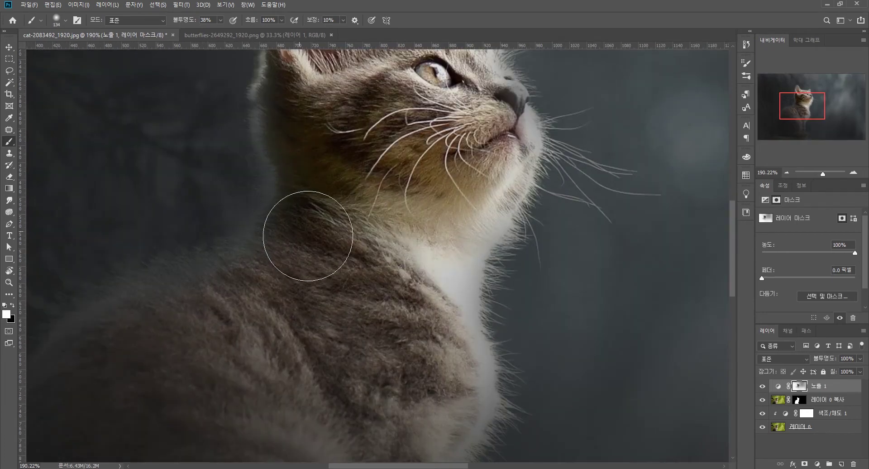
mouse_move(285, 233)
mouse_down()
mouse_move(263, 227)
mouse_move(286, 216)
mouse_up()
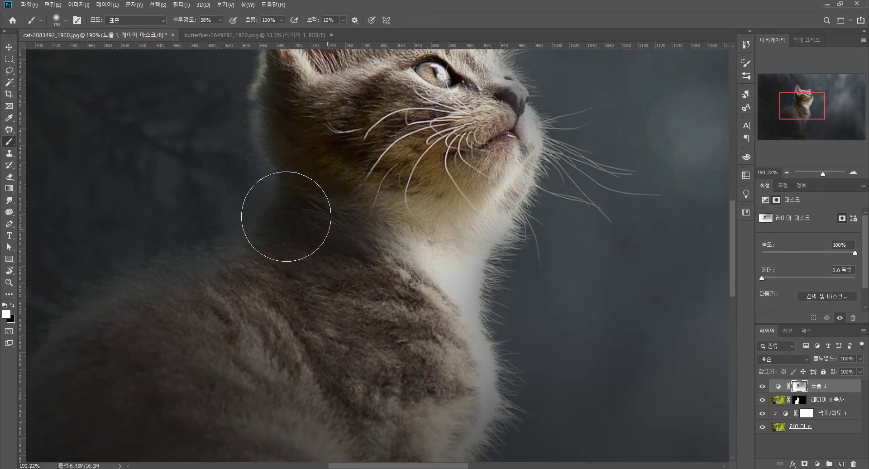
mouse_move(271, 156)
mouse_down()
mouse_move(403, 194)
mouse_move(355, 266)
mouse_up()
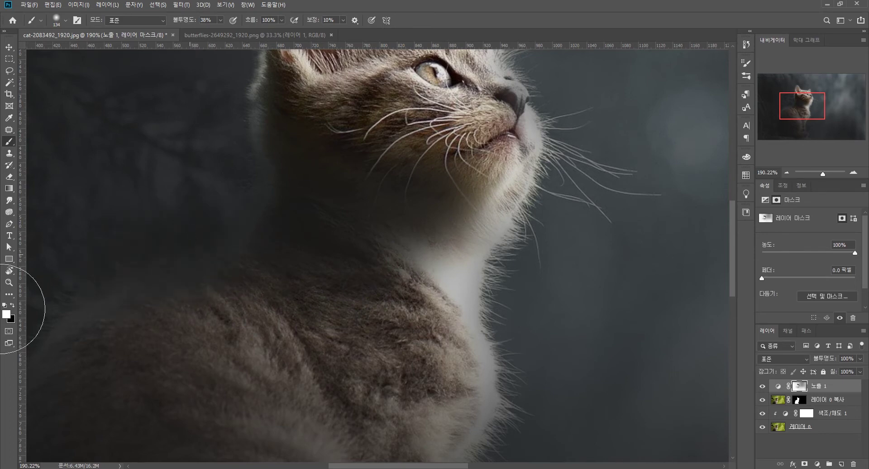
scroll(145, 265, down, 3)
scroll(184, 306, down, 3)
Brighten the cat's lower body, haunch, cheek, ear and forehead fur with smaller black brushes.
key(bracketright)
key(bracketright)
key(bracketright)
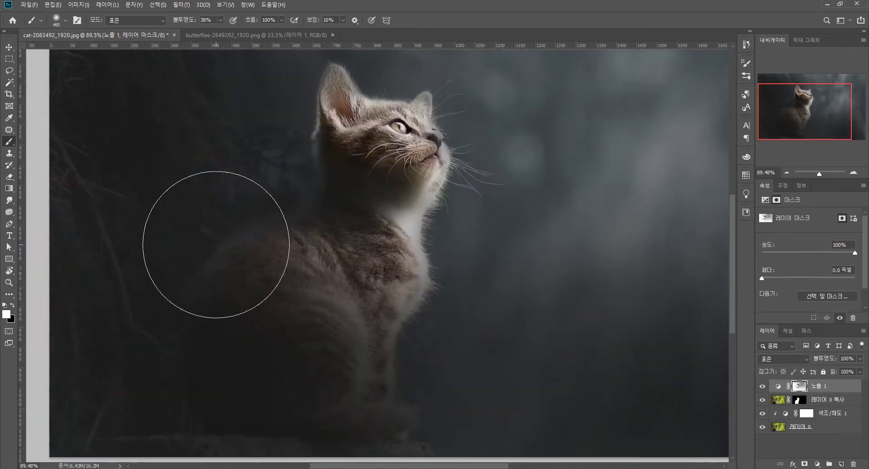
drag(273, 333, 302, 335)
key(x)
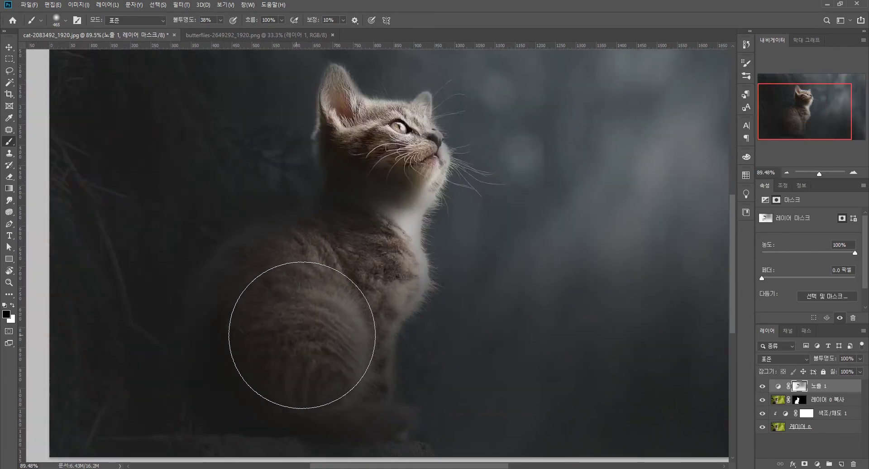
alt+right_click(302, 335)
alt+right_click(324, 306)
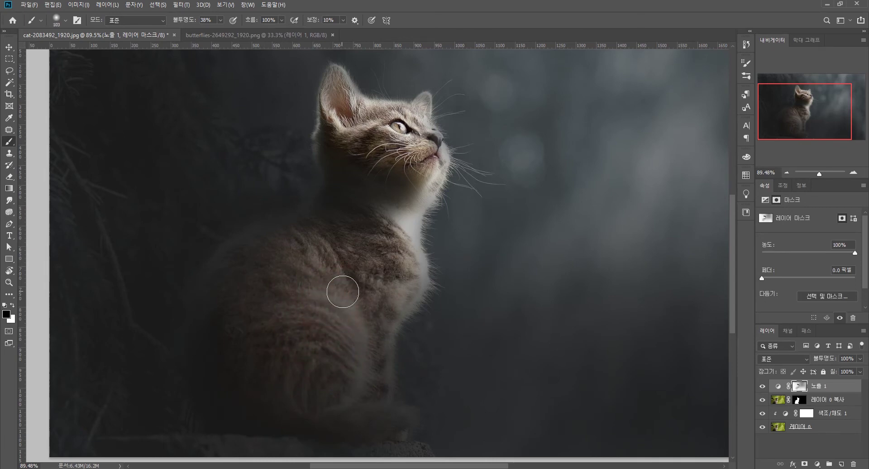
drag(343, 291, 348, 372)
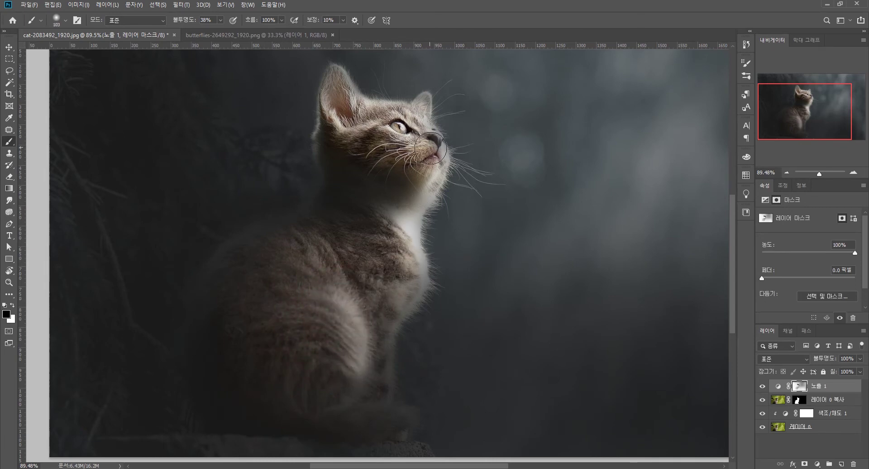
drag(431, 149, 409, 119)
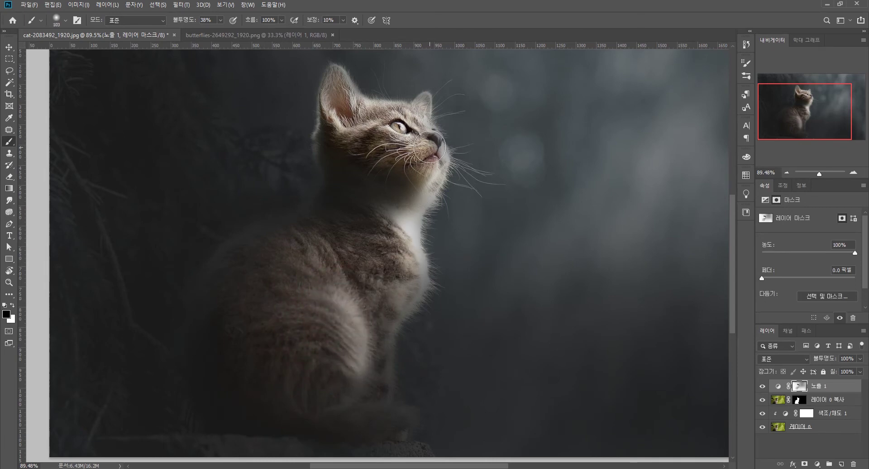
alt+right_click(415, 112)
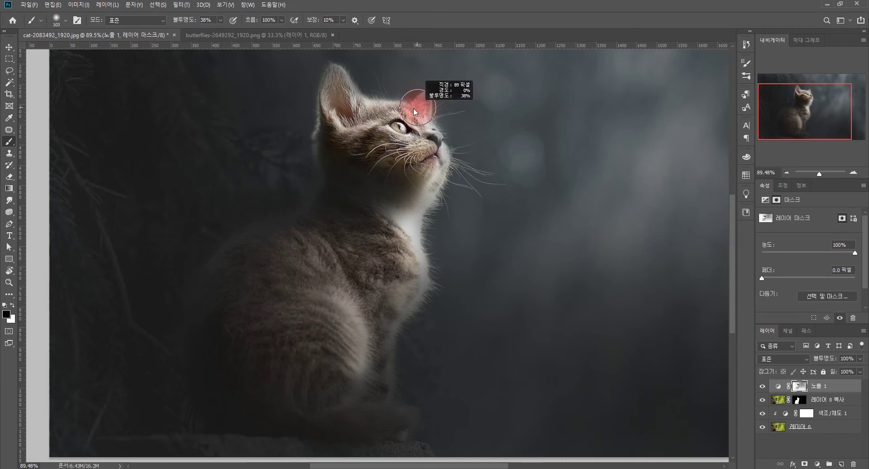
drag(415, 112, 403, 112)
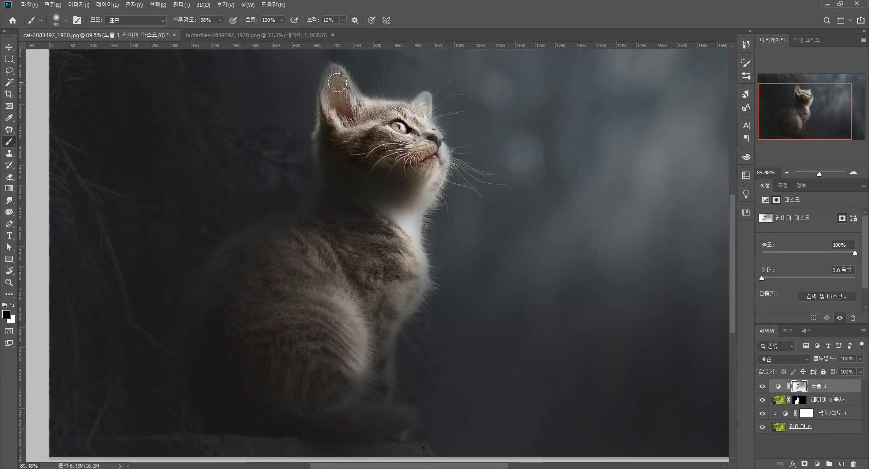
drag(337, 83, 395, 111)
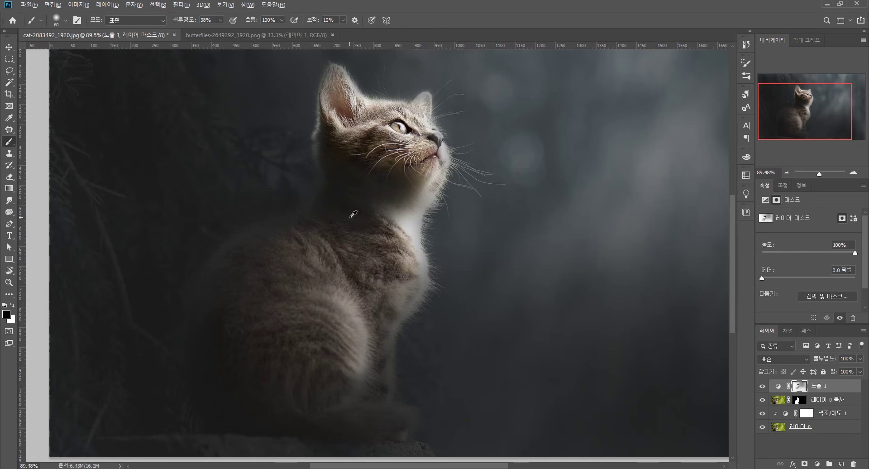
Faintly brighten the neck, then darken the fur on the neck and cheek.
alt+right_click(349, 204)
key(z)
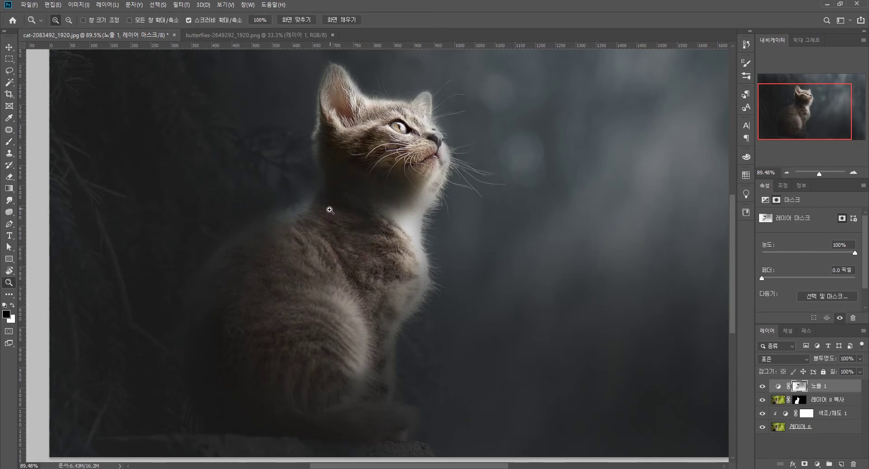
key(b)
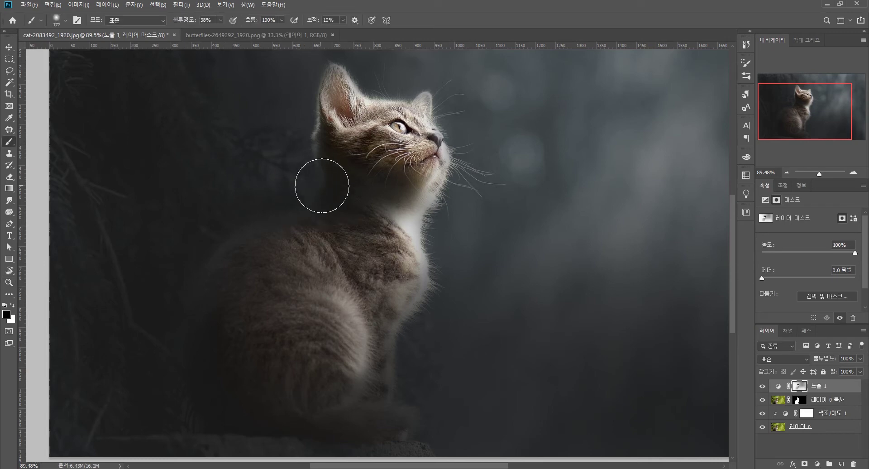
mouse_move(340, 202)
mouse_down()
mouse_move(334, 191)
mouse_move(342, 194)
mouse_up()
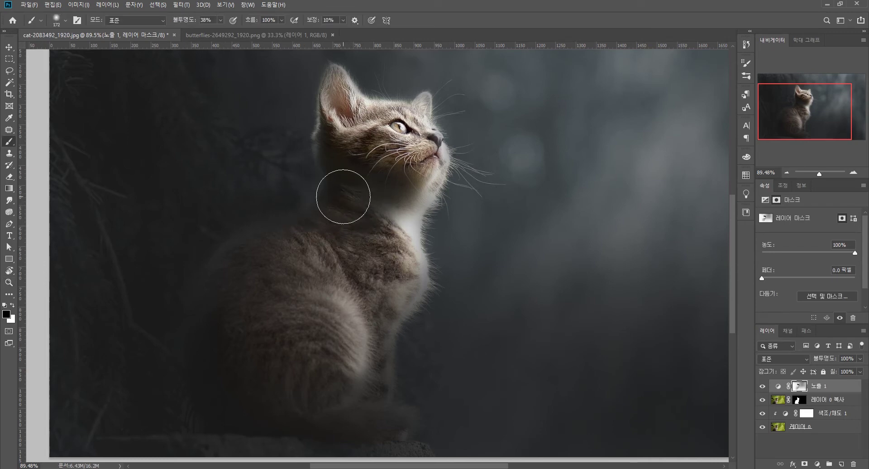
key(x)
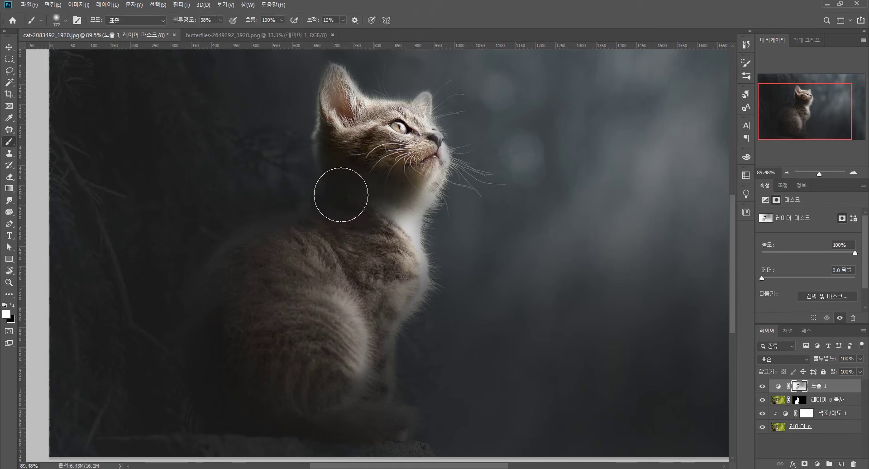
mouse_move(343, 196)
mouse_down()
mouse_move(314, 152)
mouse_move(303, 113)
mouse_up()
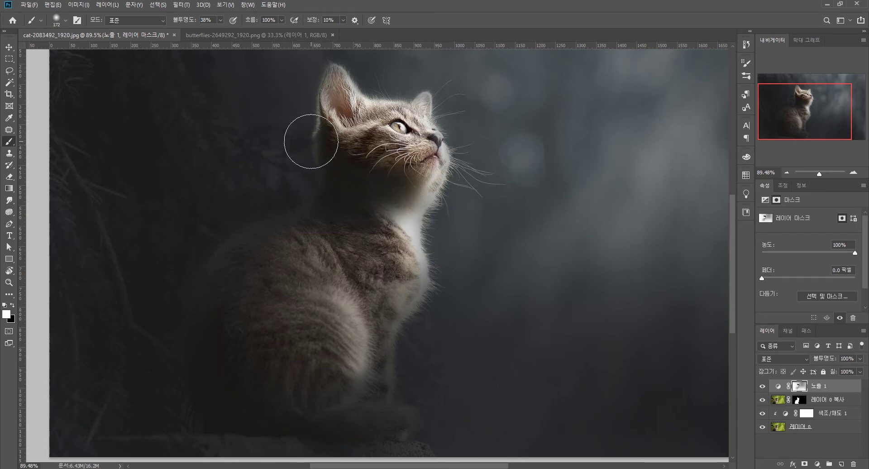
scroll(401, 192, down, 3)
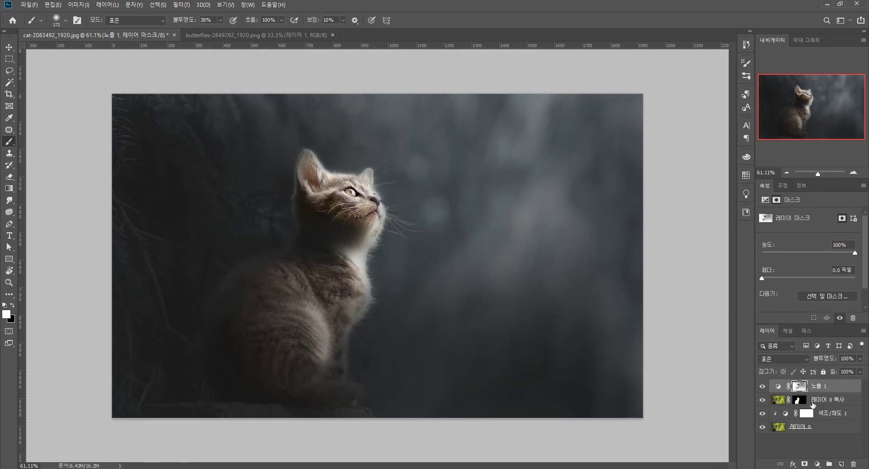
Bring the butterflies layer into the kitten image, scale it to about 36% beside the face.
click(260, 34)
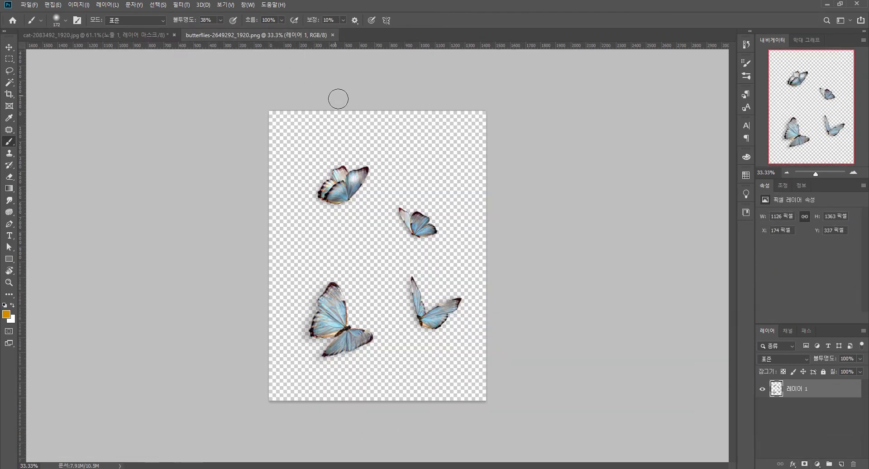
key(v)
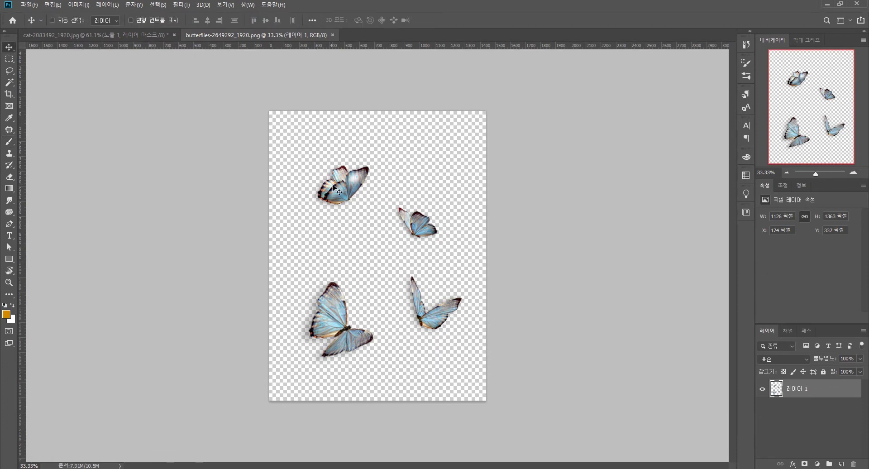
mouse_move(328, 183)
mouse_down()
mouse_move(142, 46)
mouse_move(455, 197)
mouse_up()
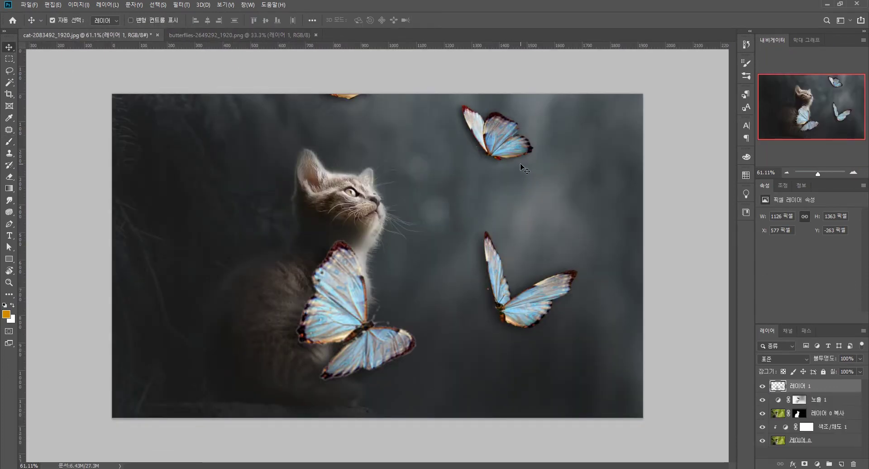
key(ctrl+y)
drag(507, 138, 493, 224)
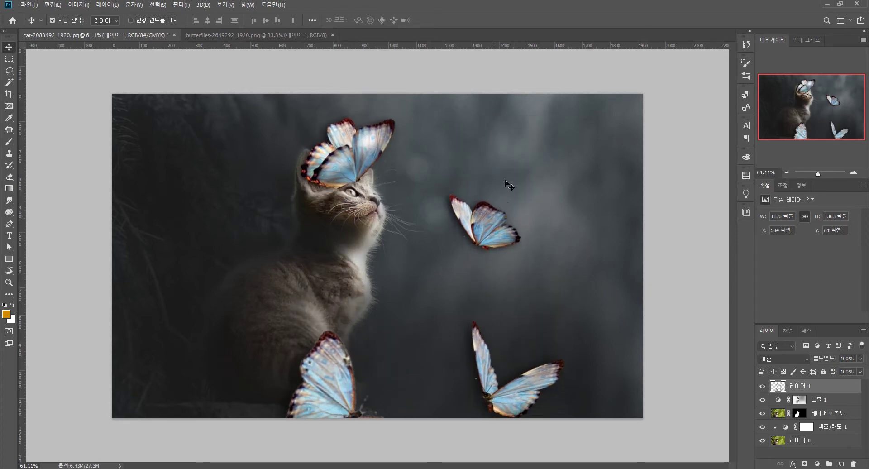
key(ctrl+t)
drag(569, 111, 470, 232)
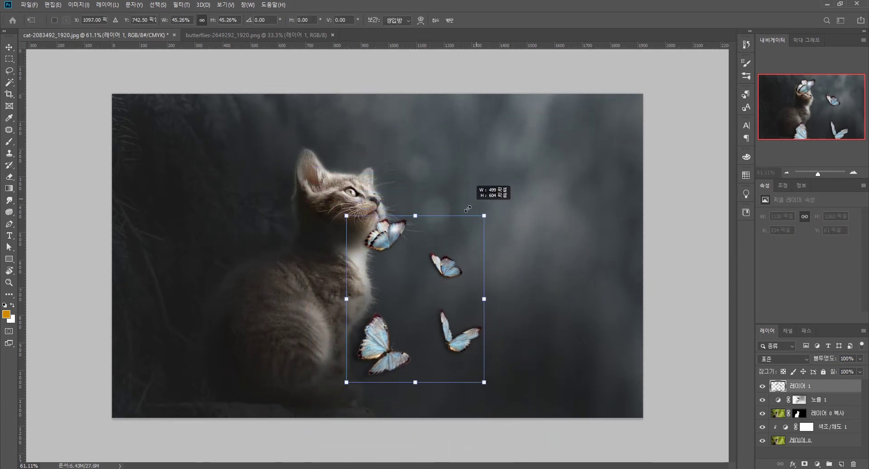
drag(445, 278, 510, 210)
key(Return)
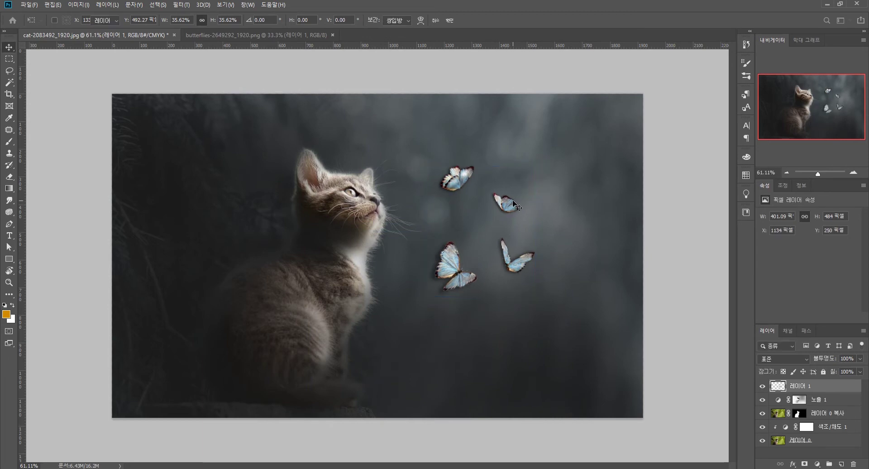
Lasso the upper-left butterfly onto its own layer, hiding the rest and sending them to the bottom.
click(9, 70)
drag(464, 199, 468, 197)
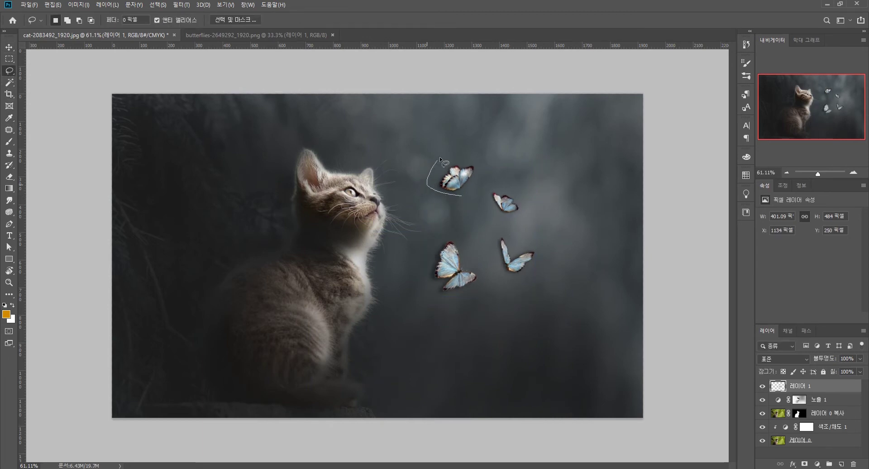
key(ctrl+j)
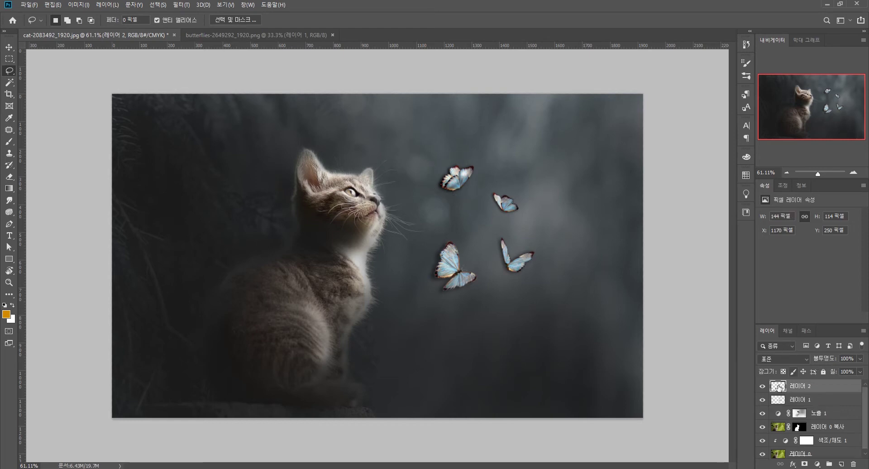
click(763, 400)
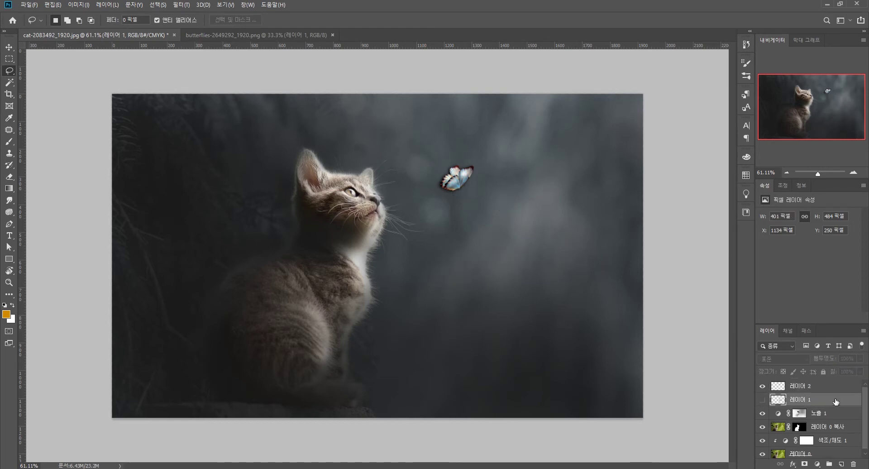
key(ctrl+shift+bracketleft)
Flip the single butterfly horizontally.
click(820, 383)
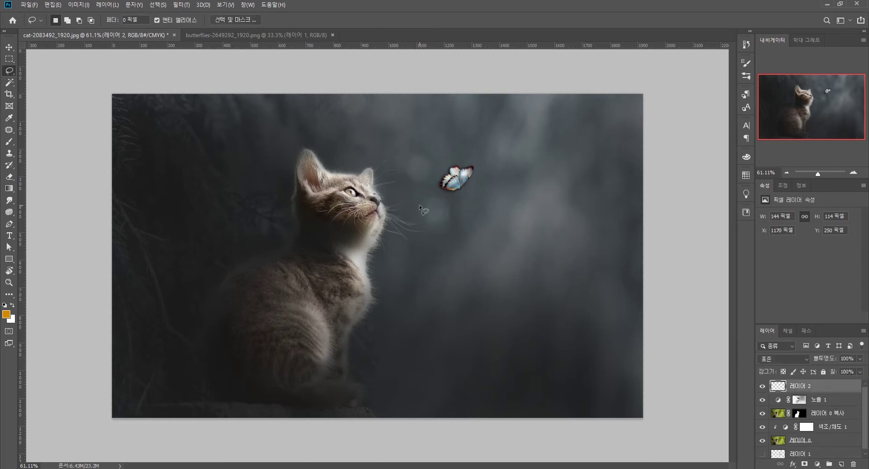
key(ctrl+t)
right_click(459, 179)
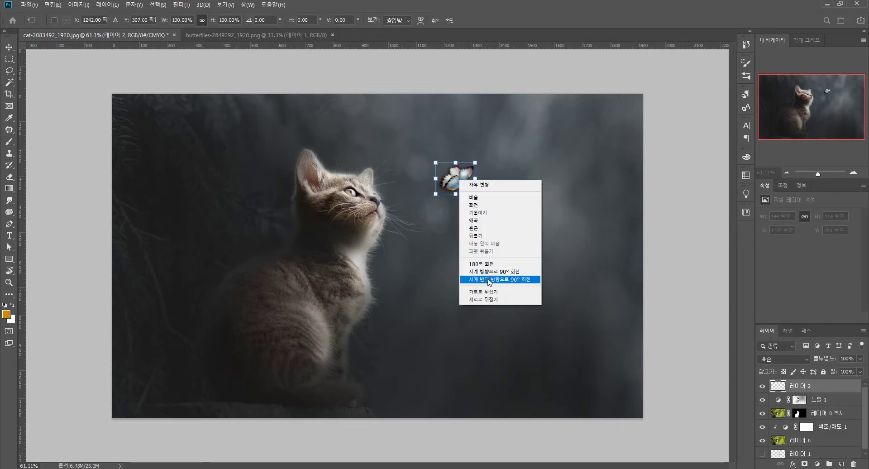
click(497, 295)
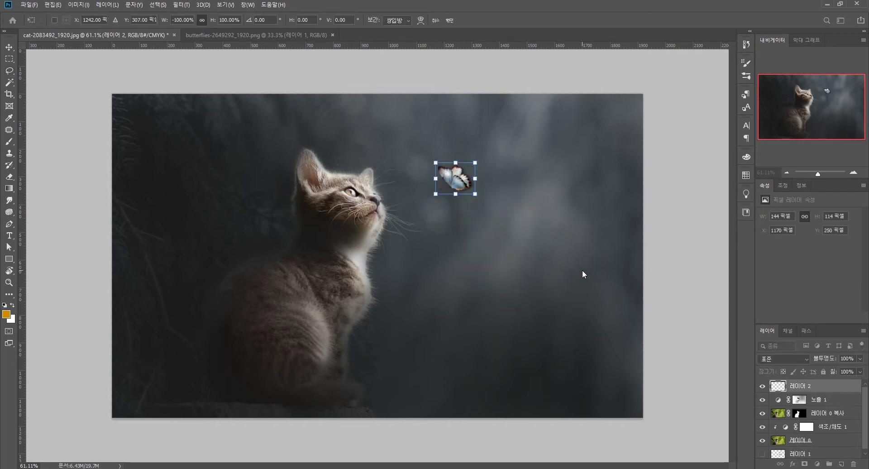
key(Return)
key(l)
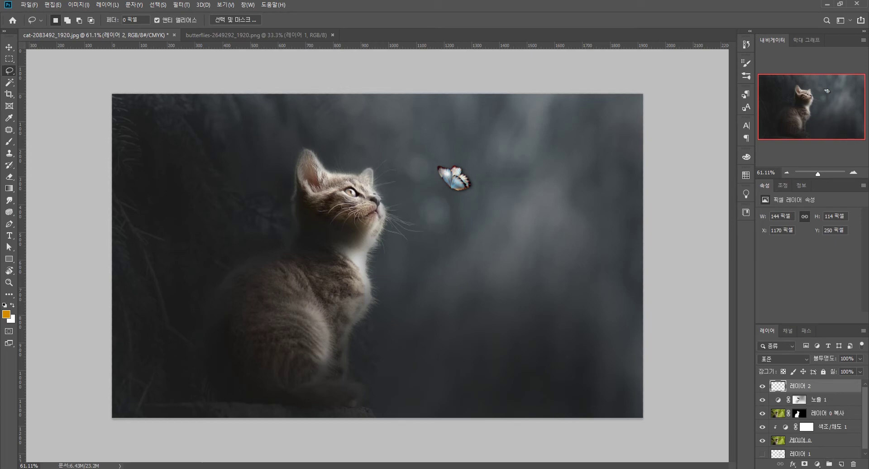
Tint the butterfly gold with a clipped, colorized Hue/Saturation layer at hue 39, saturation 54.
click(816, 464)
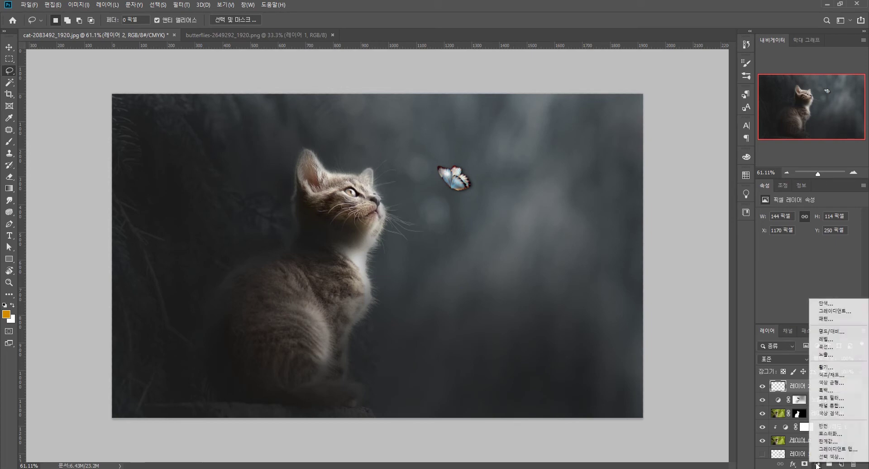
click(839, 376)
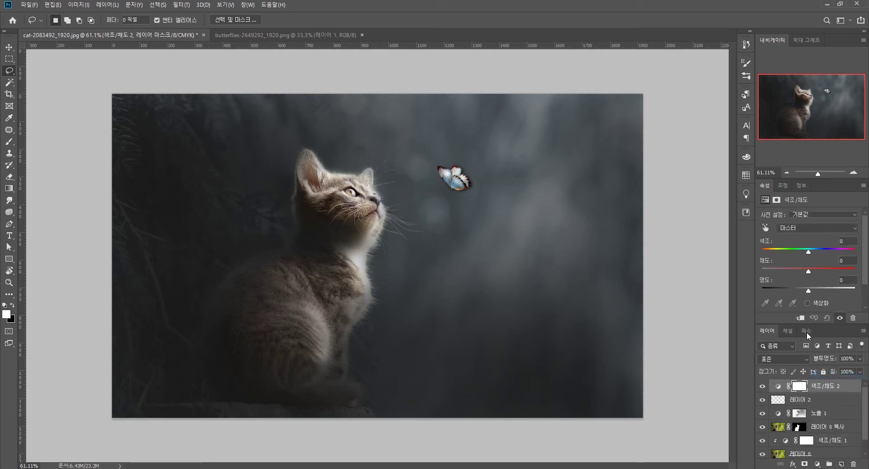
click(808, 303)
drag(764, 250, 773, 249)
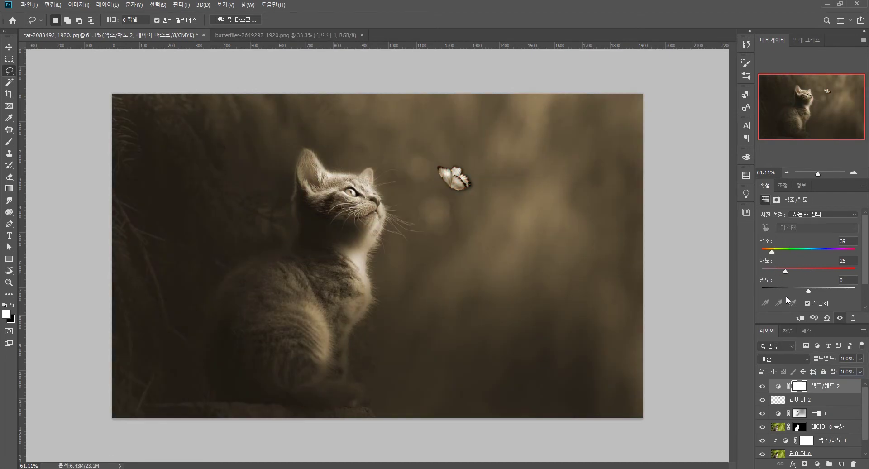
click(801, 318)
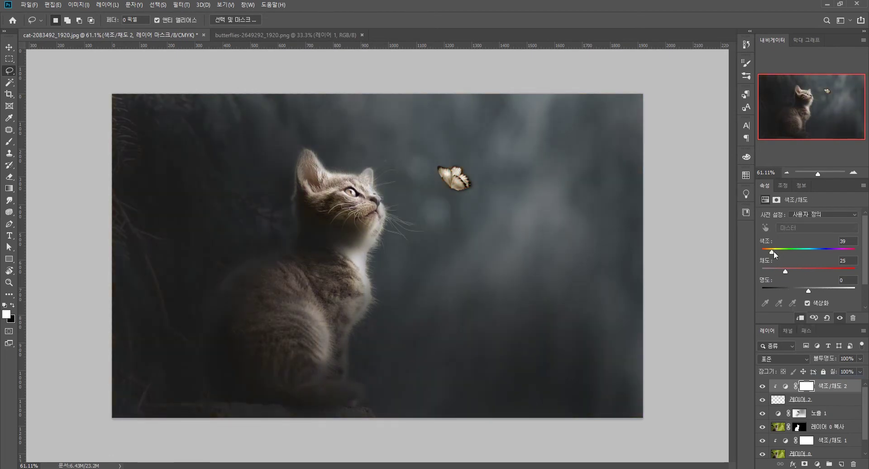
drag(792, 268, 826, 270)
Duplicate the butterfly layer and move the copy to the top of the stack.
click(836, 402)
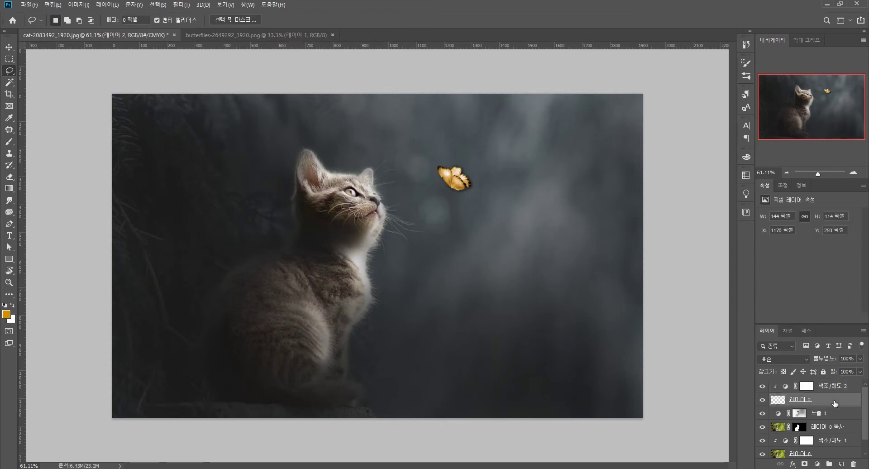
key(ctrl+j)
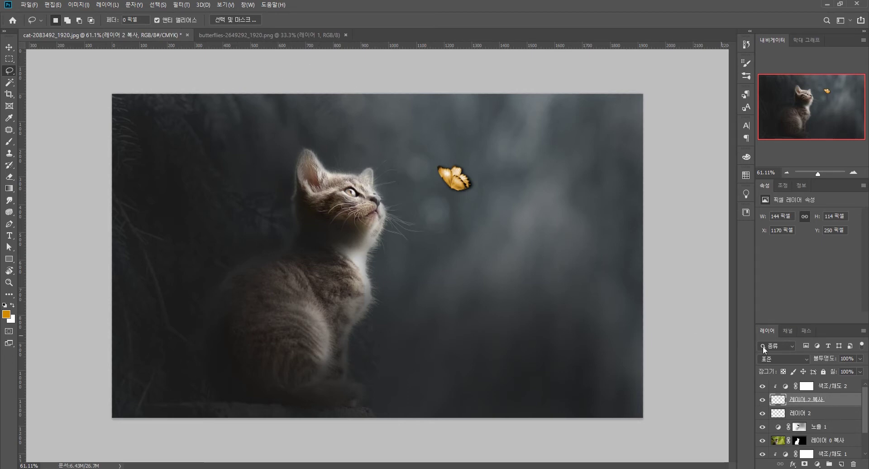
drag(822, 417, 825, 375)
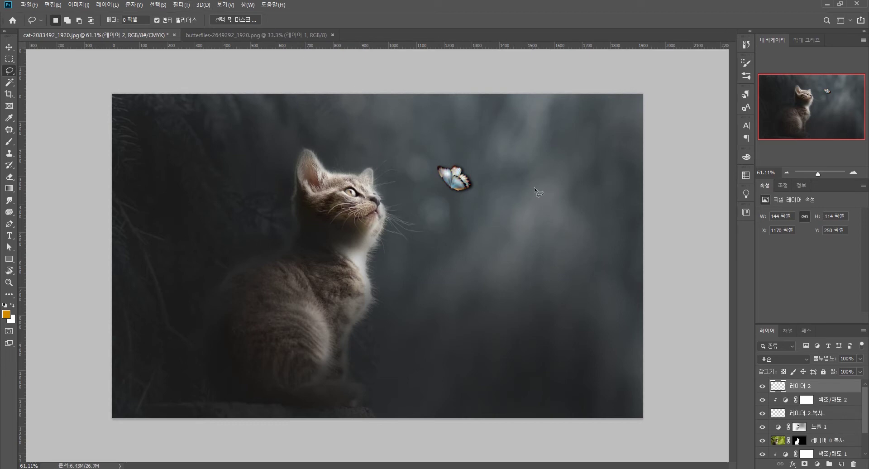
drag(819, 399, 841, 388)
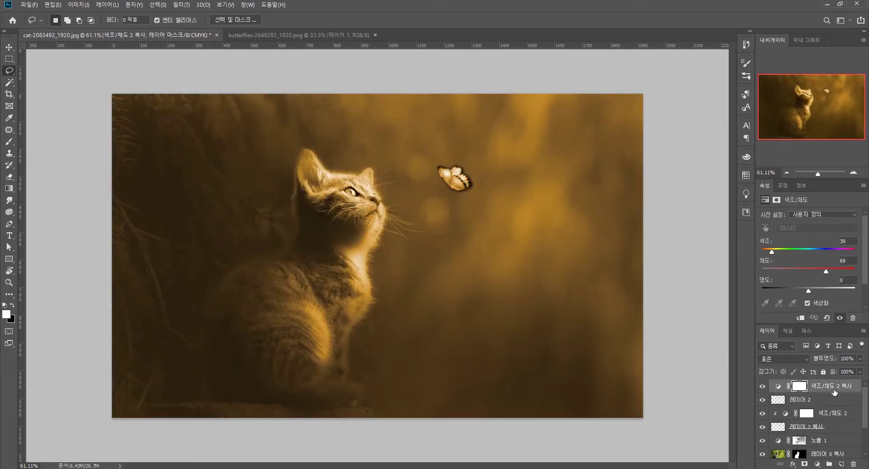
key(ctrl+z)
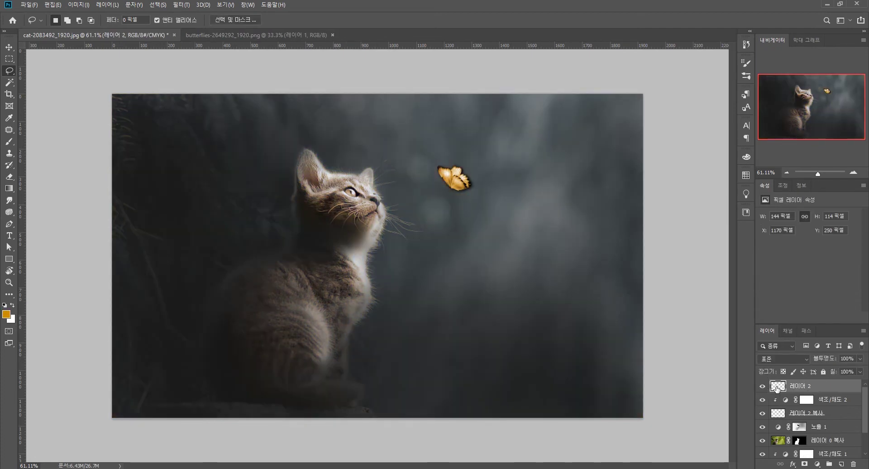
Gaussian-blur the butterfly layer and set it to Screen blending at 60% opacity.
click(181, 4)
mouse_move(224, 167)
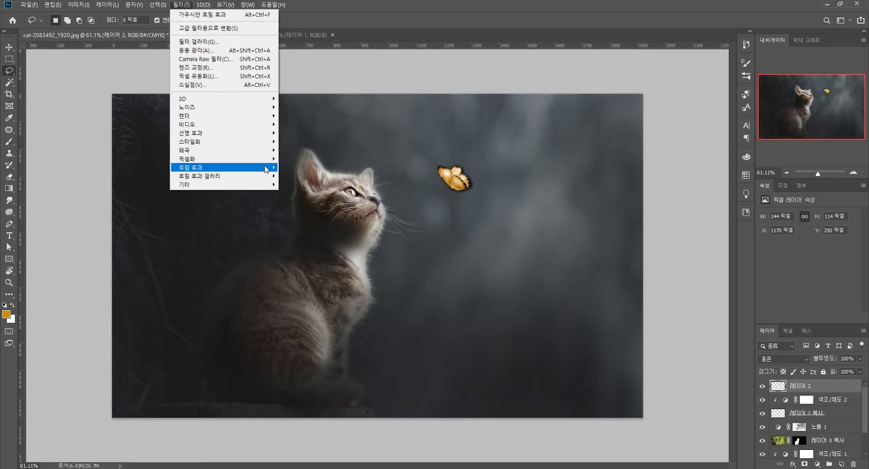
click(299, 168)
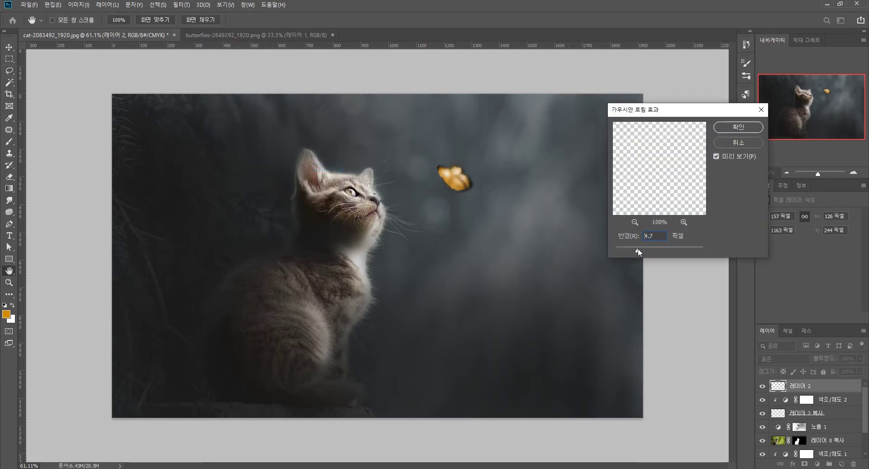
click(734, 128)
click(785, 359)
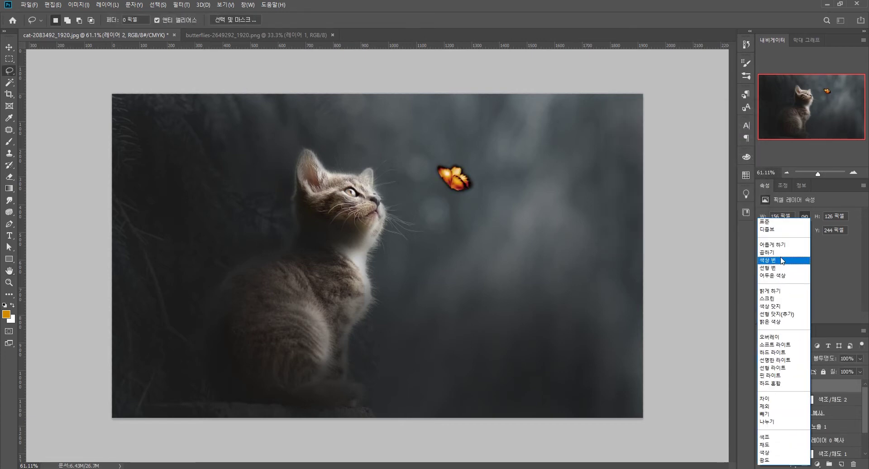
click(778, 298)
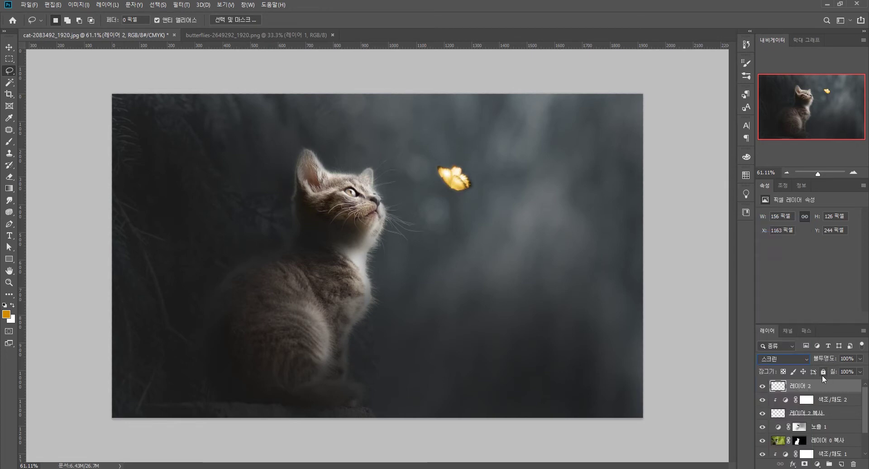
key(shift+plus)
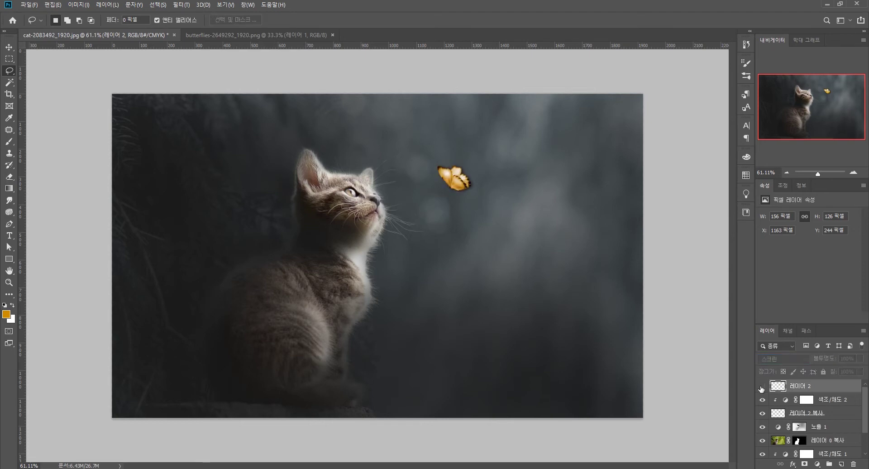
key(shift+minus)
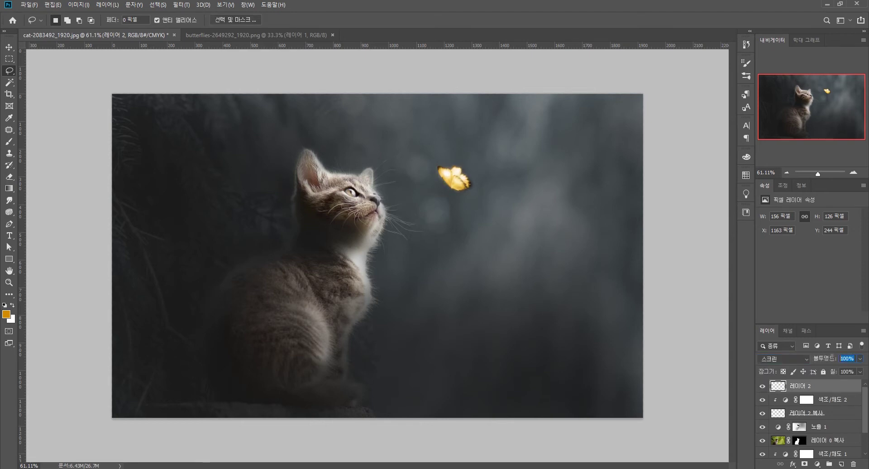
text(60)
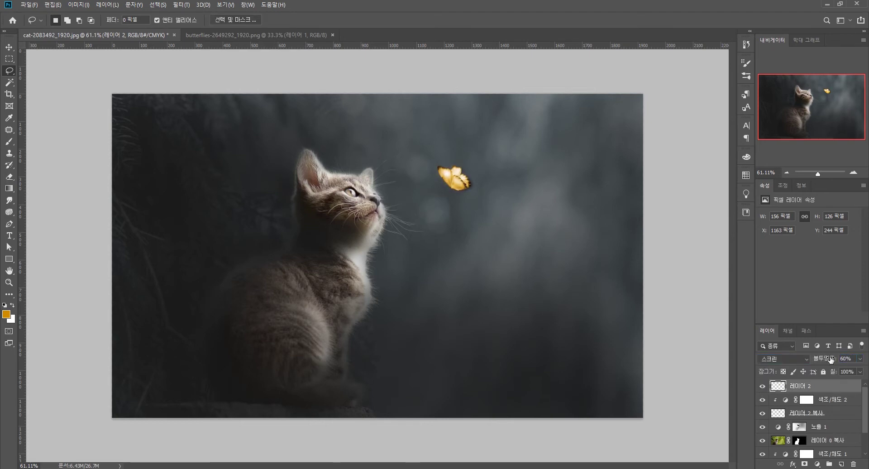
Duplicate the glow layer, blur it 12.5 px at 100% opacity, and compare it on and off.
key(ctrl+j)
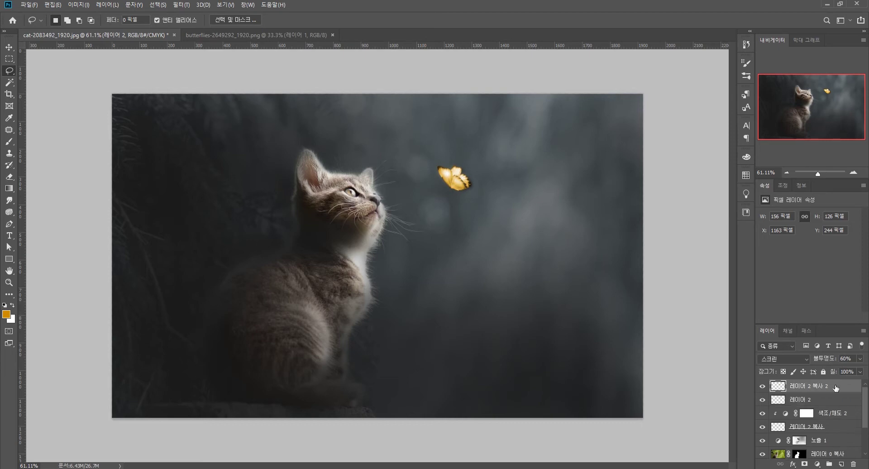
click(157, 6)
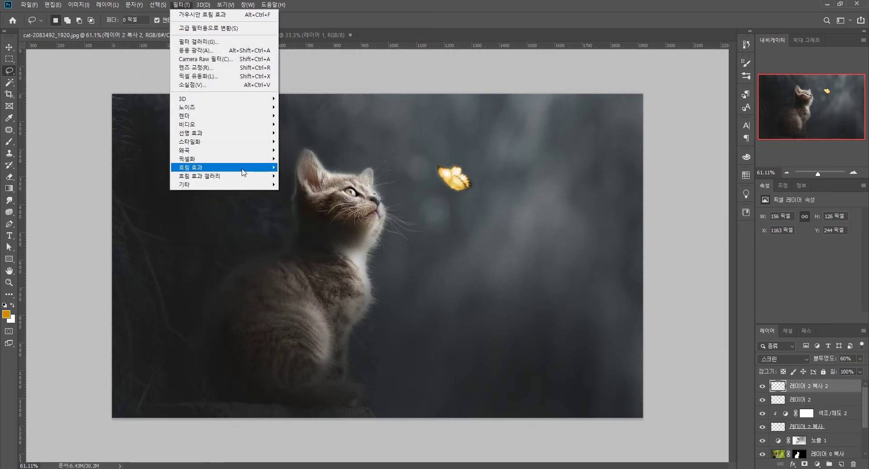
mouse_move(225, 168)
click(298, 169)
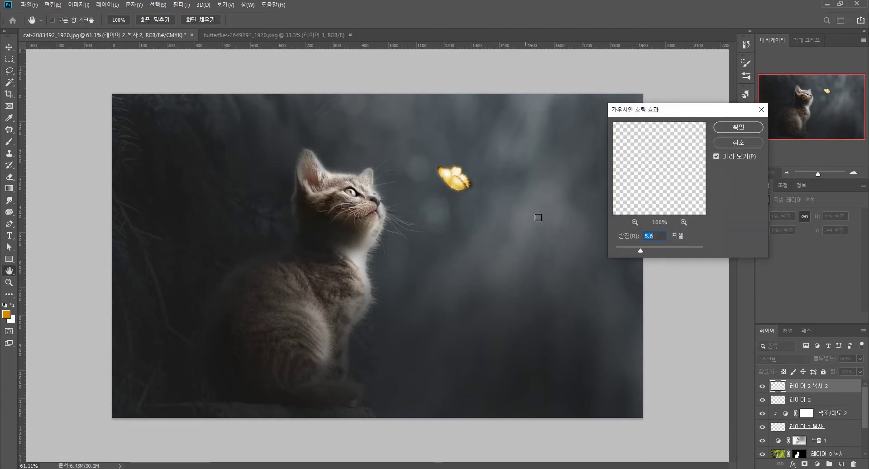
drag(647, 250, 652, 249)
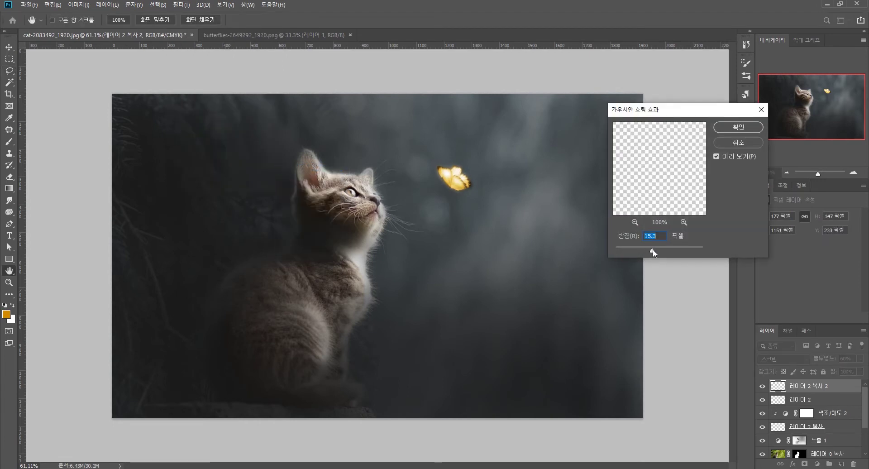
click(742, 131)
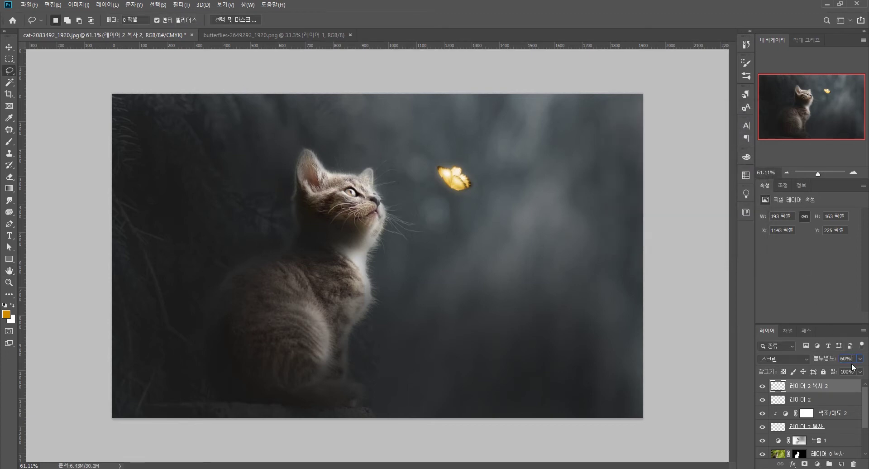
text(100)
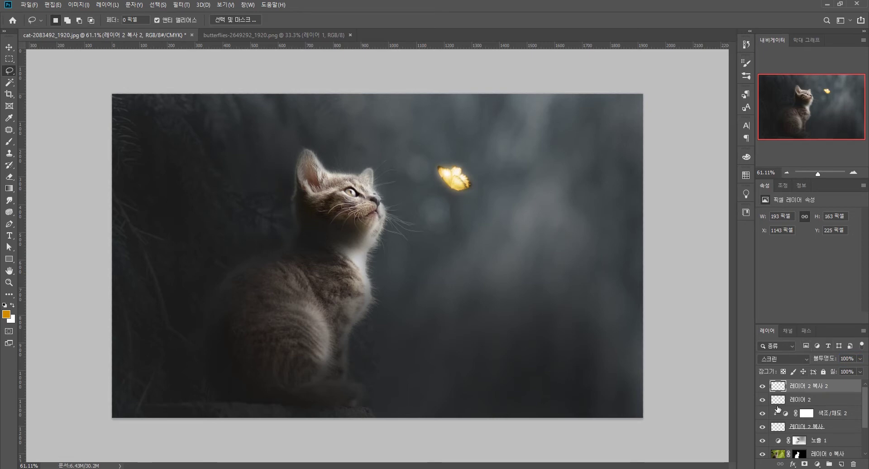
click(763, 388)
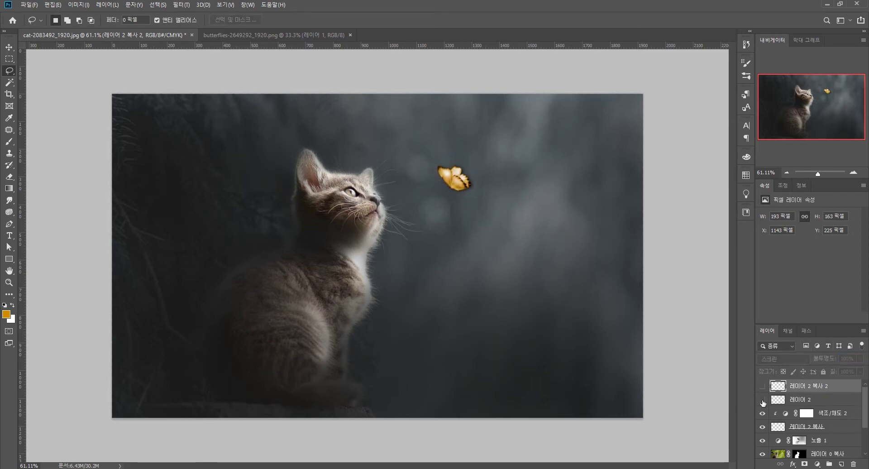
click(763, 388)
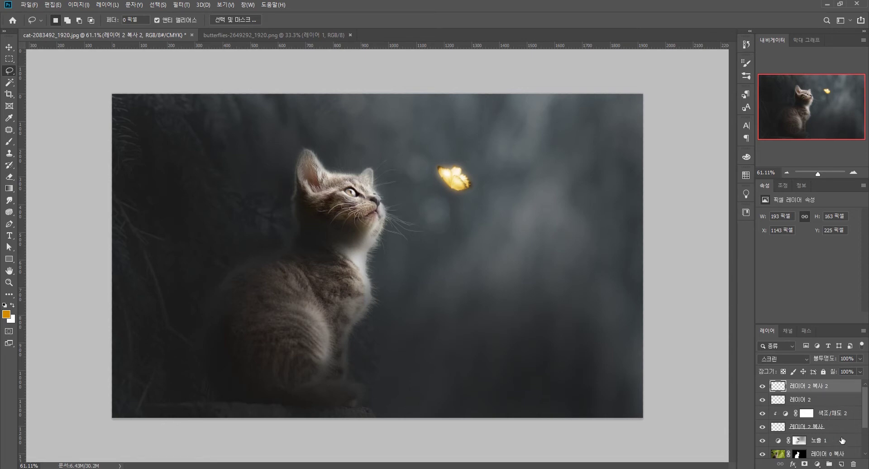
Paint a soft orange glow around the butterfly on a new layer with a 512 px brush, blended in Screen mode.
click(840, 464)
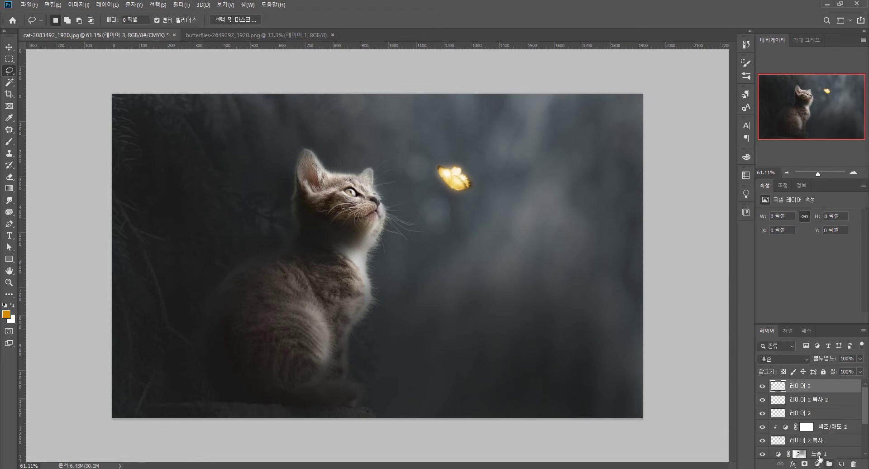
key(b)
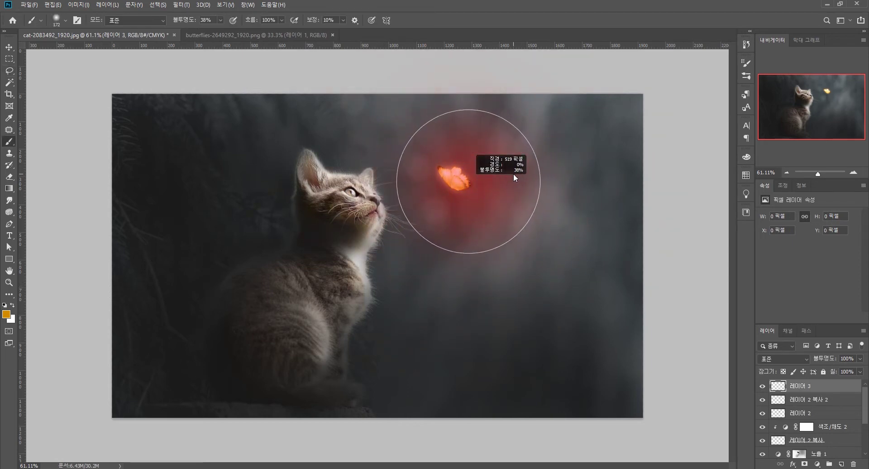
drag(528, 172, 513, 173)
click(458, 179)
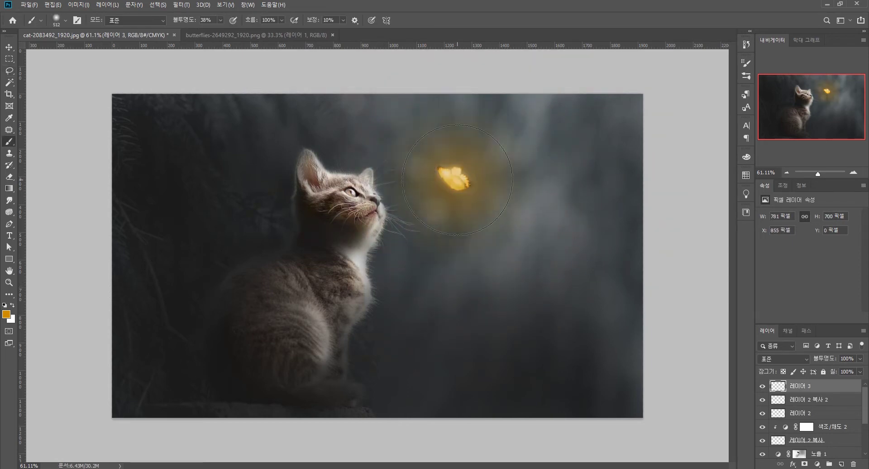
click(457, 180)
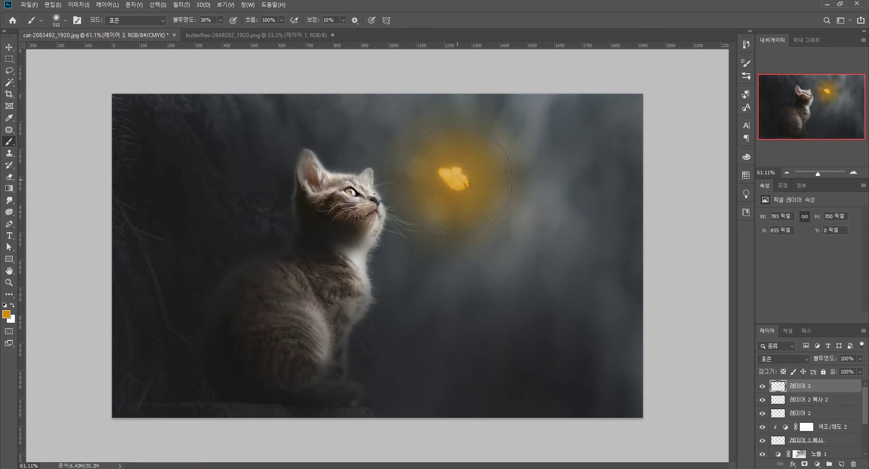
click(804, 360)
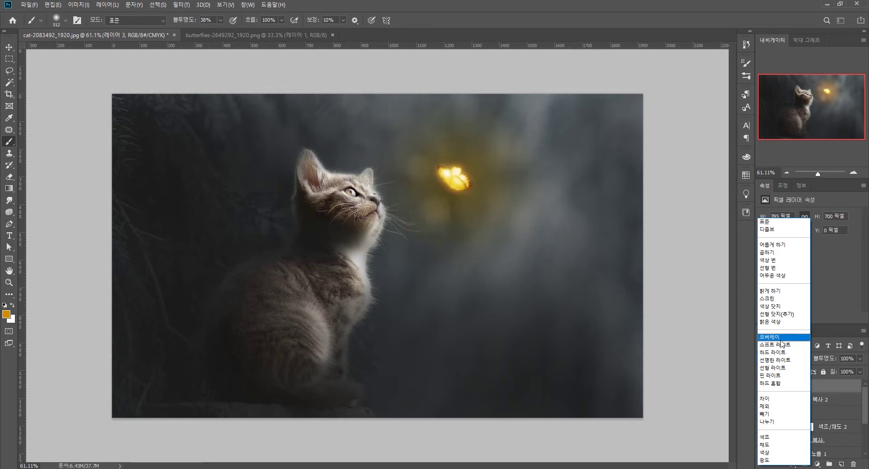
click(780, 300)
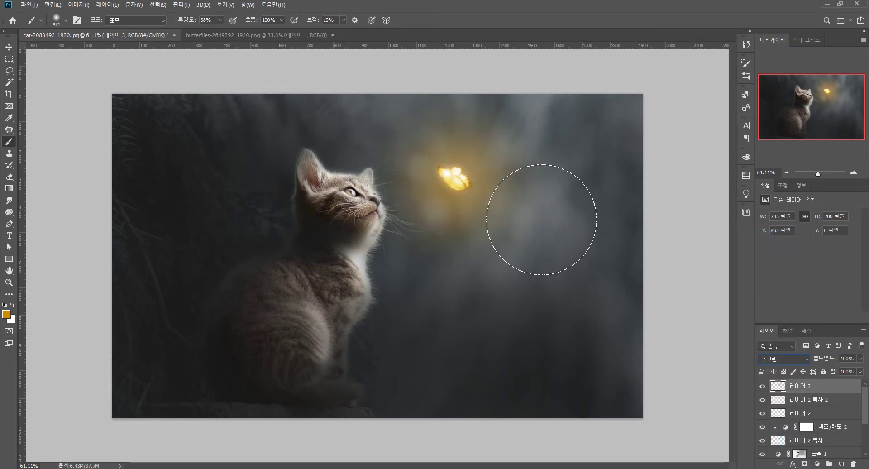
Paint a larger yellow glow on another new Screen layer, then compare against the hidden glow copy.
drag(455, 181, 563, 167)
click(841, 464)
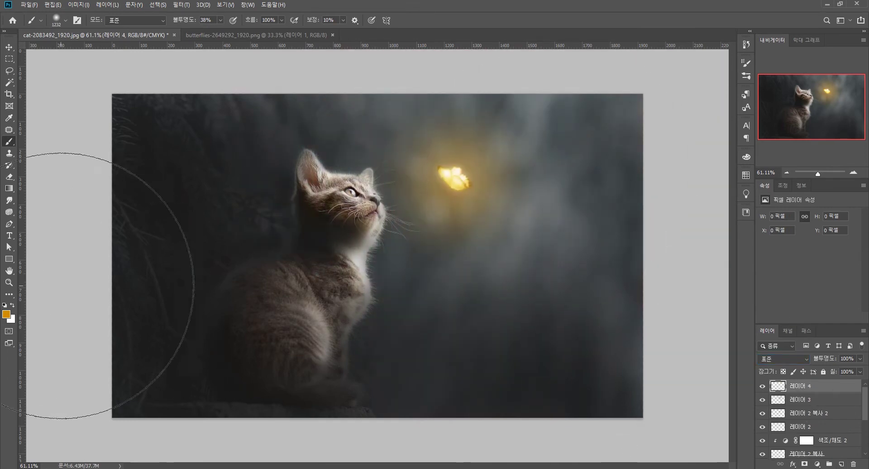
click(442, 183)
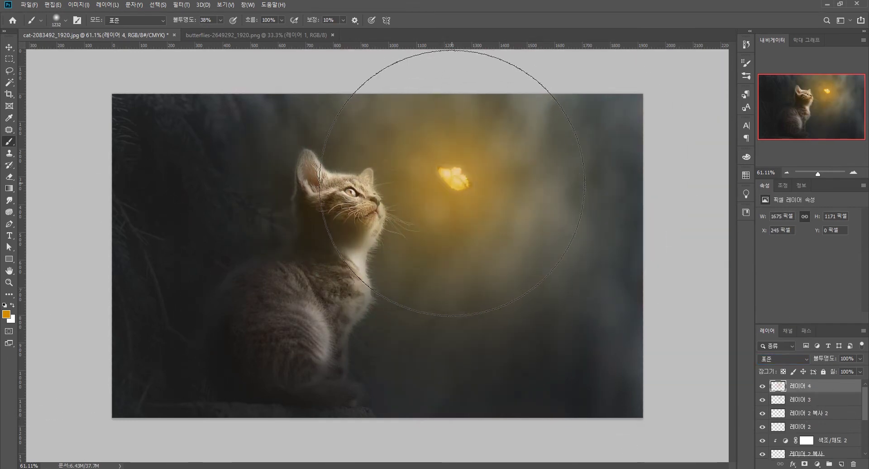
click(787, 359)
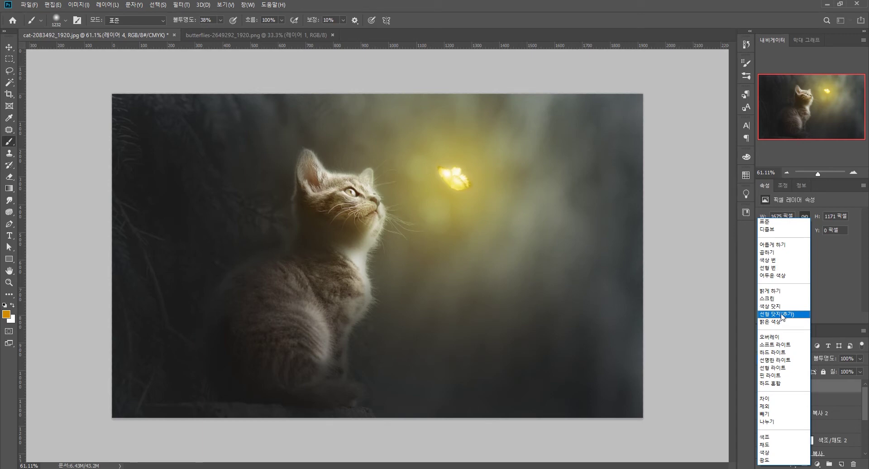
click(777, 299)
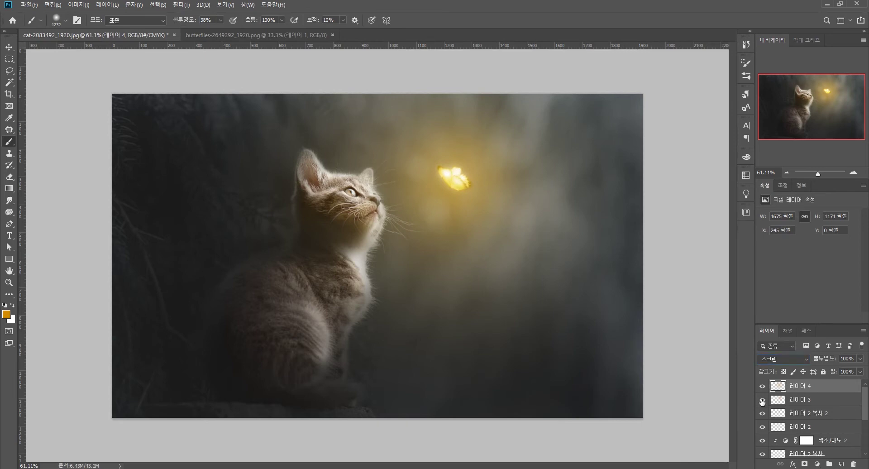
click(763, 414)
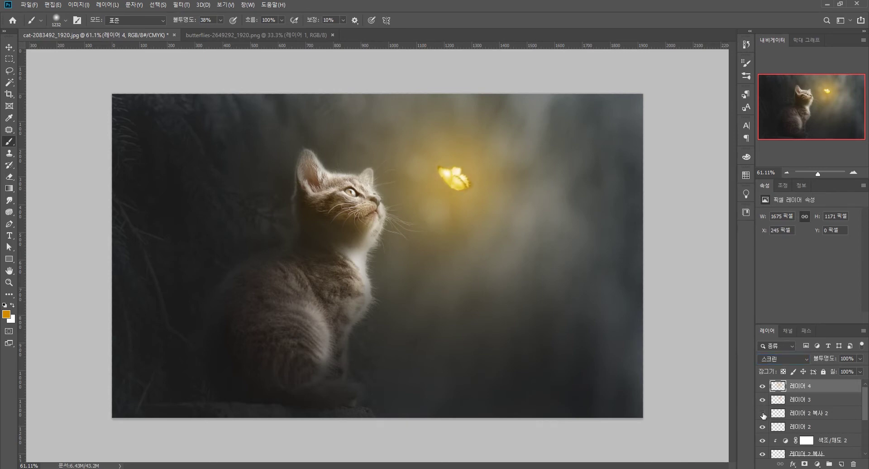
click(763, 413)
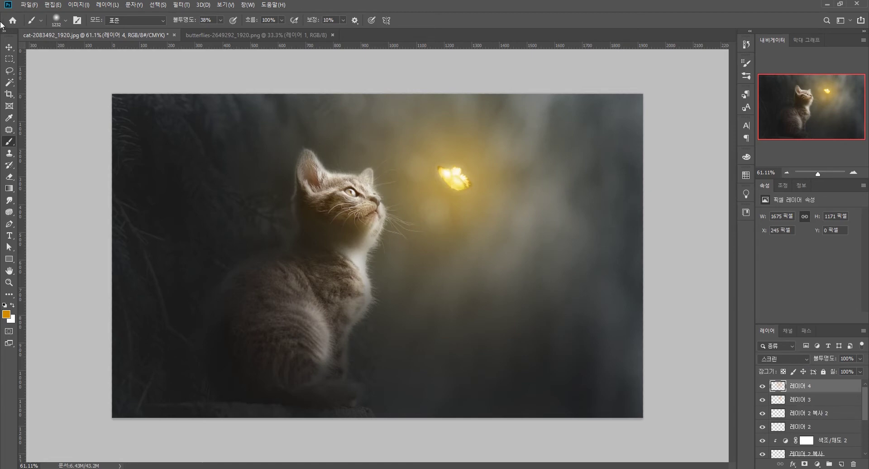
Select the kitten layer 레이어 0 복사 in the Layers panel.
click(9, 47)
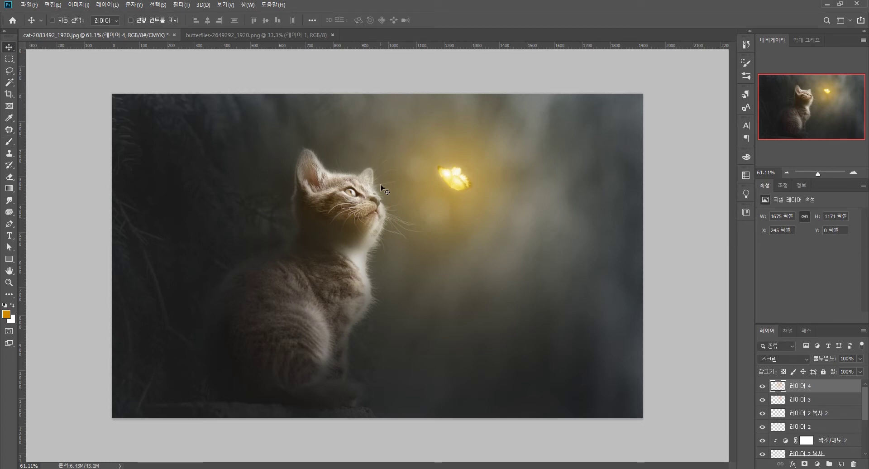
key(b)
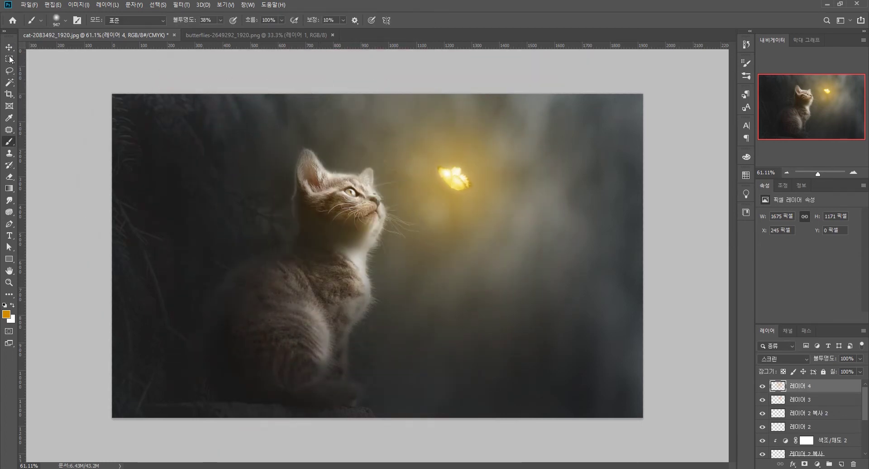
key(v)
ctrl+click(283, 289)
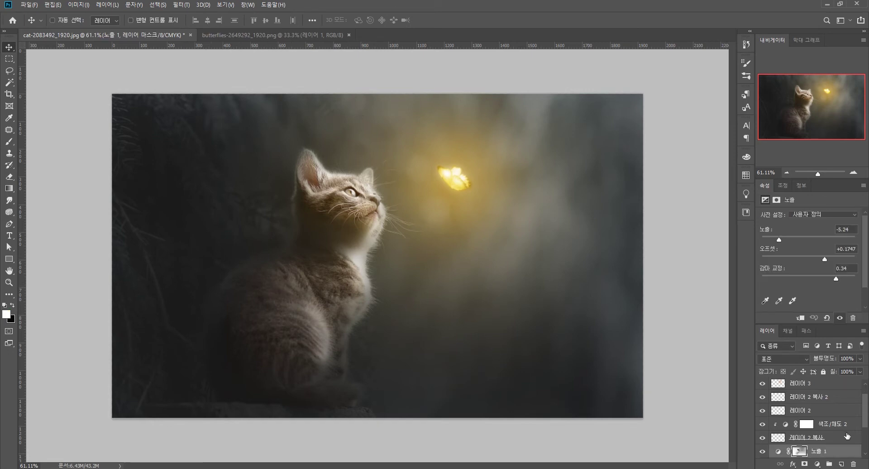
scroll(848, 435, down, 2)
scroll(848, 426, down, 2)
click(847, 410)
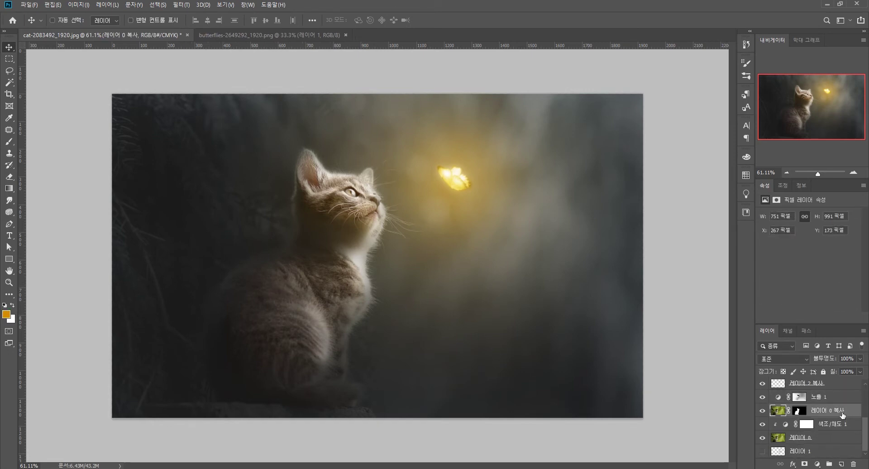
Add a clipped, colorized Hue/Saturation adjustment with hue 42 and saturation 50.
click(818, 464)
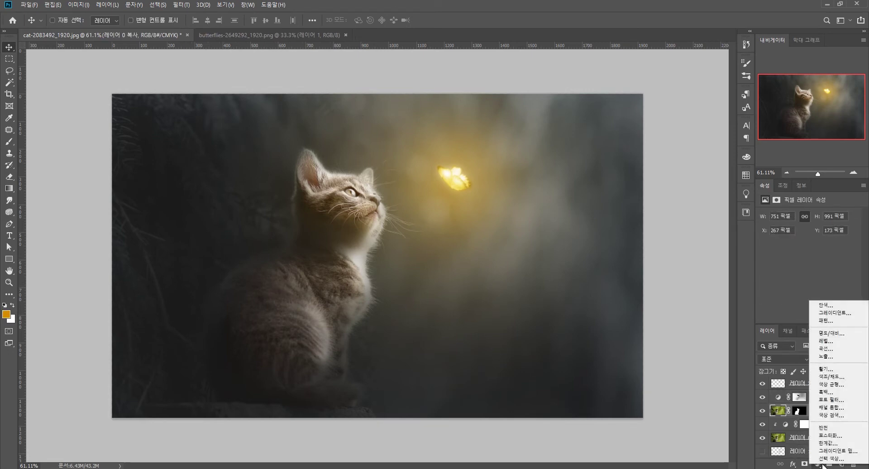
click(836, 378)
click(800, 319)
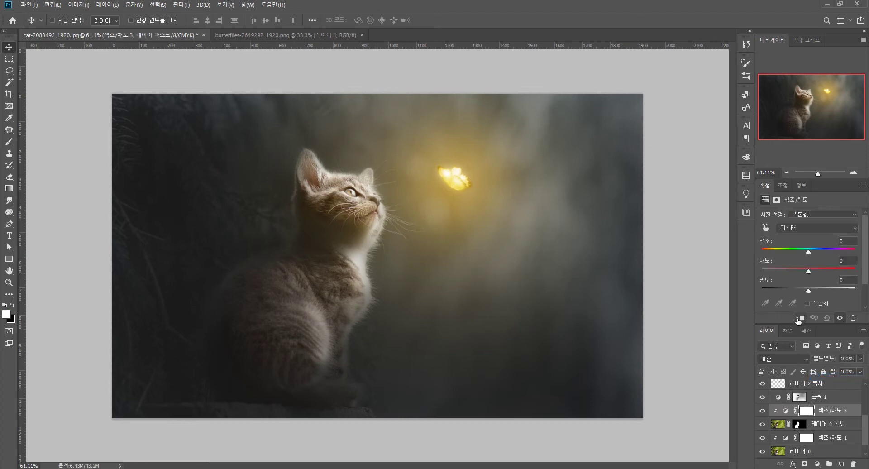
click(808, 303)
click(772, 252)
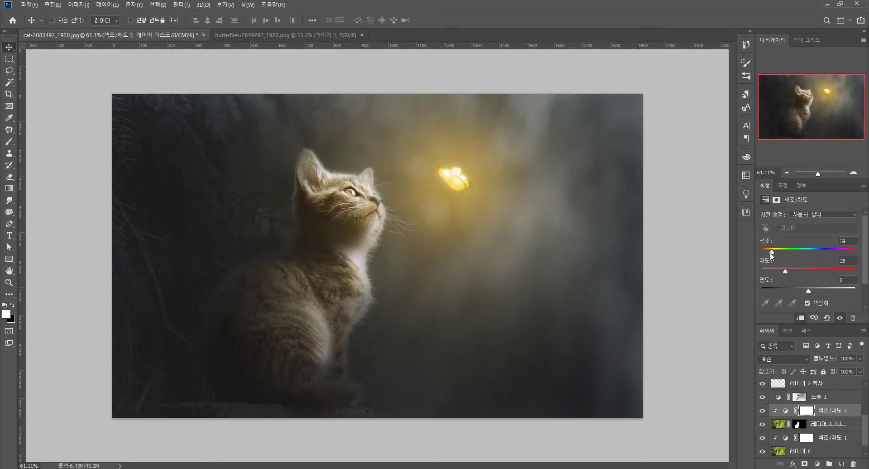
drag(774, 255, 805, 274)
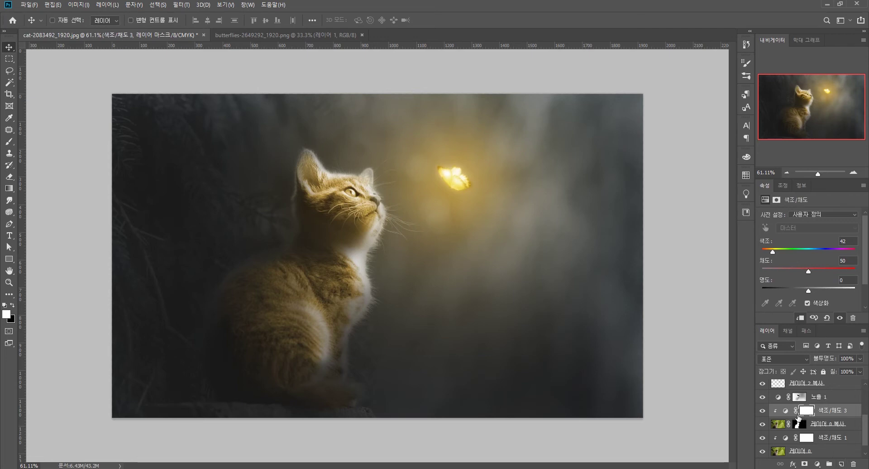
Paint black on the Hue/Saturation mask to remove the golden tint from part of the kitten.
key(b)
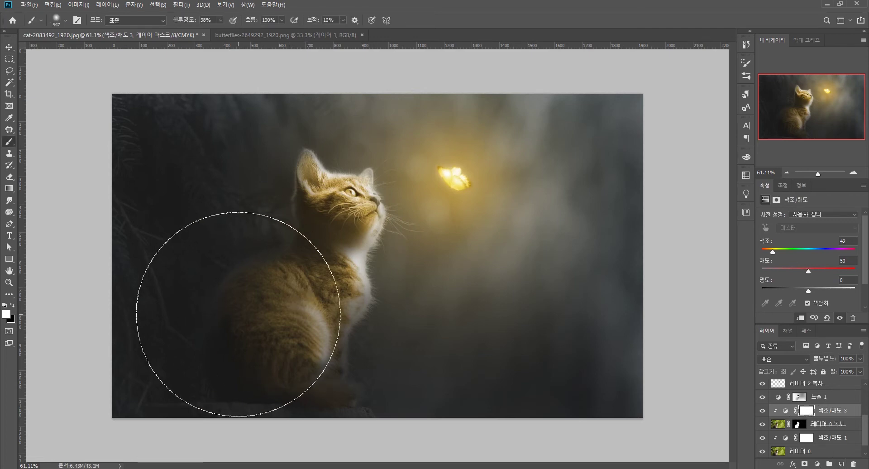
scroll(246, 306, up, 3)
key(x)
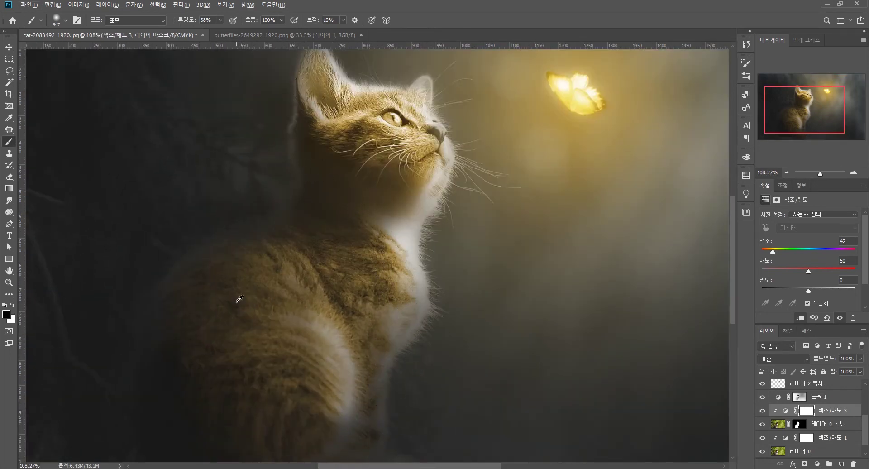
mouse_move(200, 317)
mouse_down()
mouse_move(258, 402)
mouse_move(304, 425)
mouse_move(314, 258)
mouse_move(316, 330)
mouse_move(328, 257)
mouse_move(307, 266)
mouse_move(280, 248)
mouse_move(252, 375)
mouse_move(328, 363)
mouse_up()
key(x)
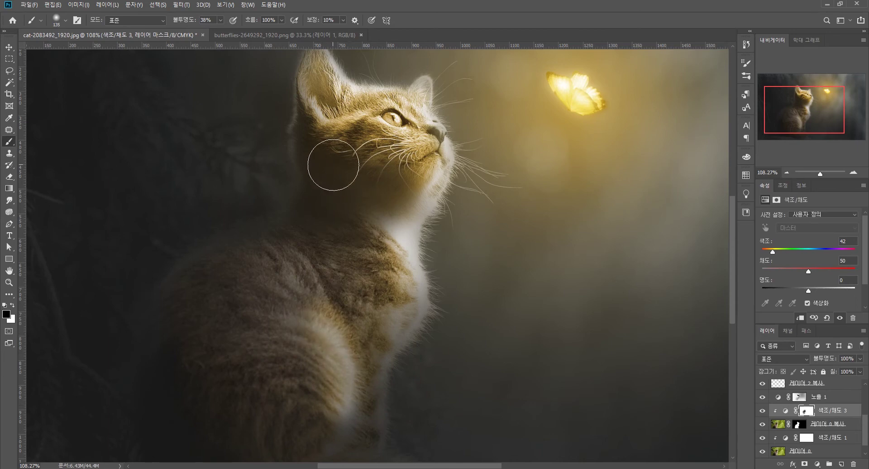
key(x)
Mask the tint under the chin with a 129 px brush and restore it over the chest at 197 px.
drag(344, 172, 367, 260)
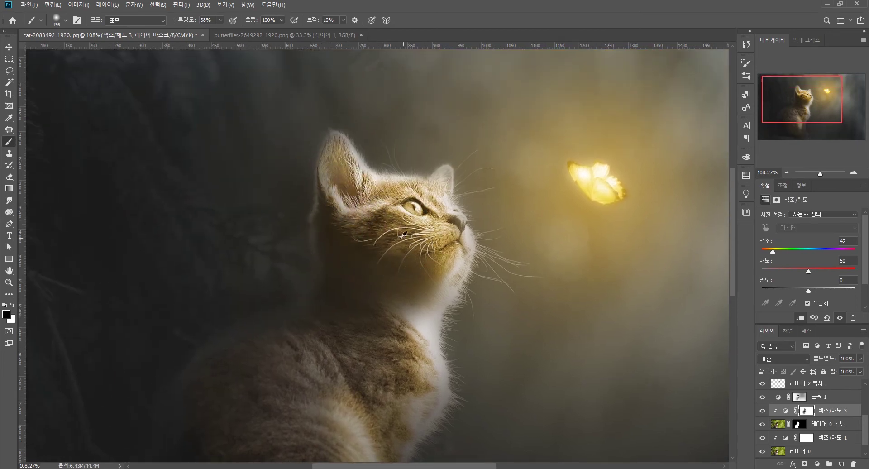
key(bracketleft)
key(bracketleft)
key(bracketleft)
drag(387, 246, 425, 262)
key(bracketright)
key(bracketright)
key(bracketright)
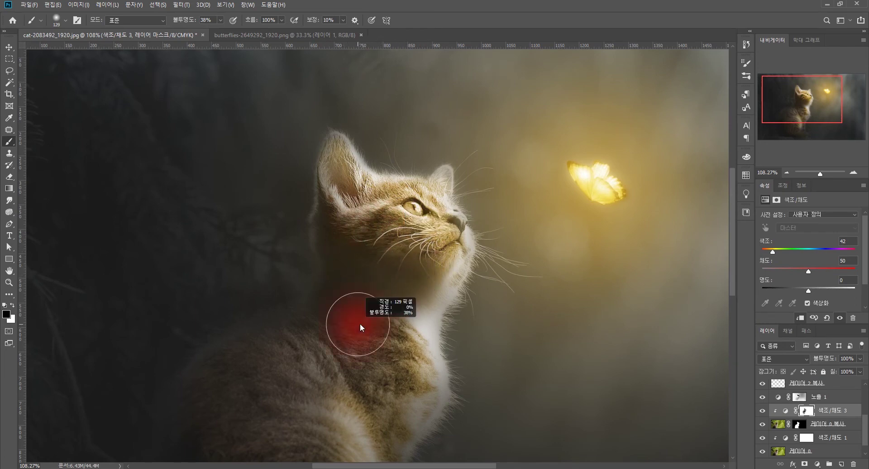
key(x)
drag(394, 346, 407, 335)
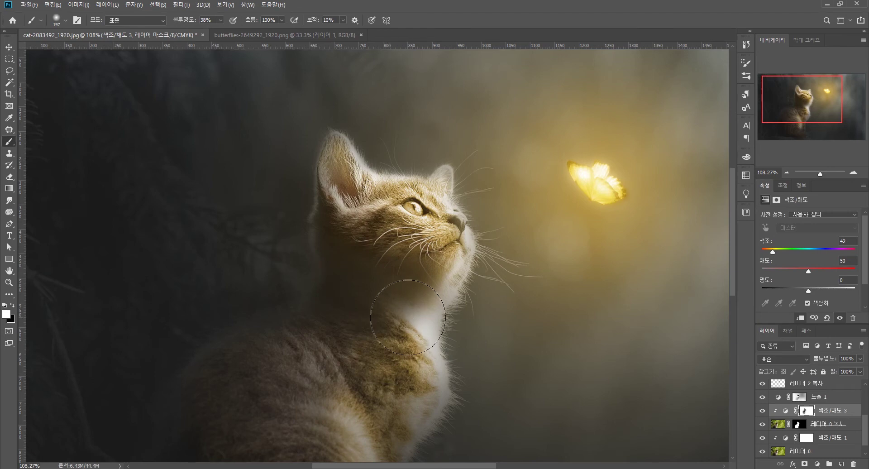
scroll(480, 317, down, 2)
scroll(399, 283, up, 1)
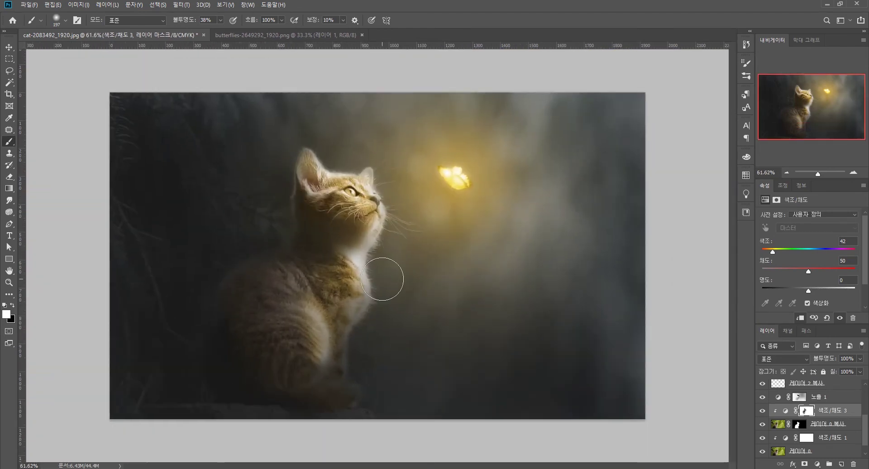
click(9, 47)
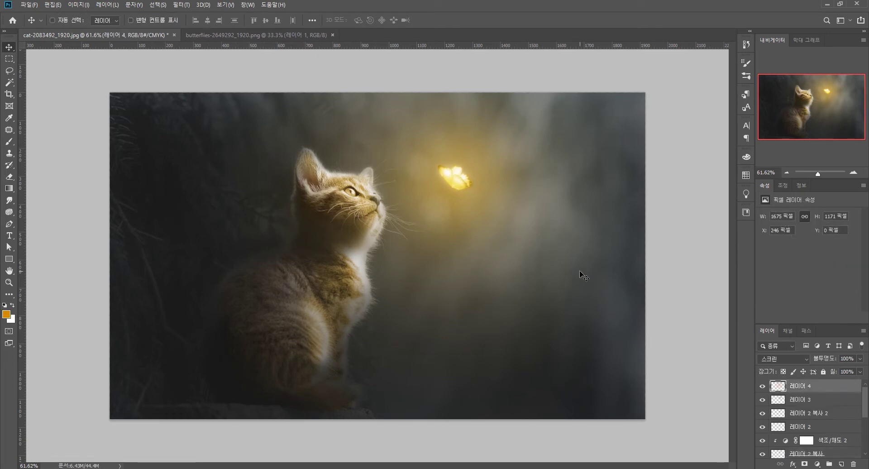
Shift the wide yellow glow layer slightly right and set its opacity to 50%.
drag(507, 254, 545, 258)
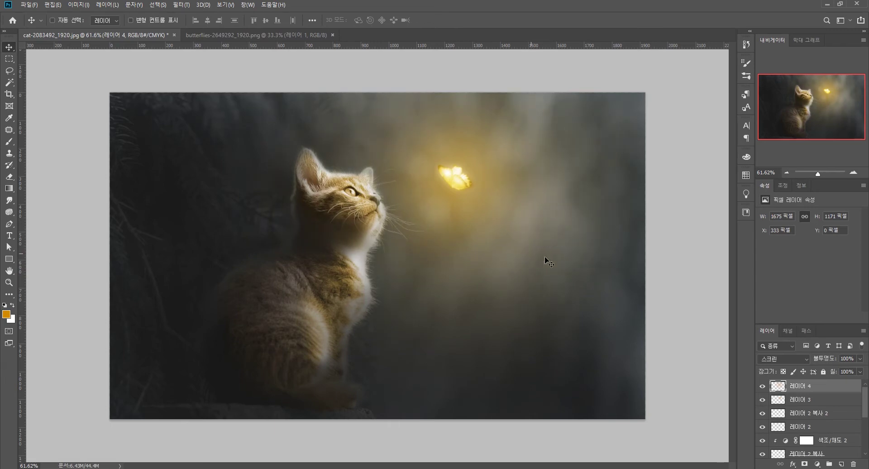
click(859, 359)
drag(862, 370, 840, 372)
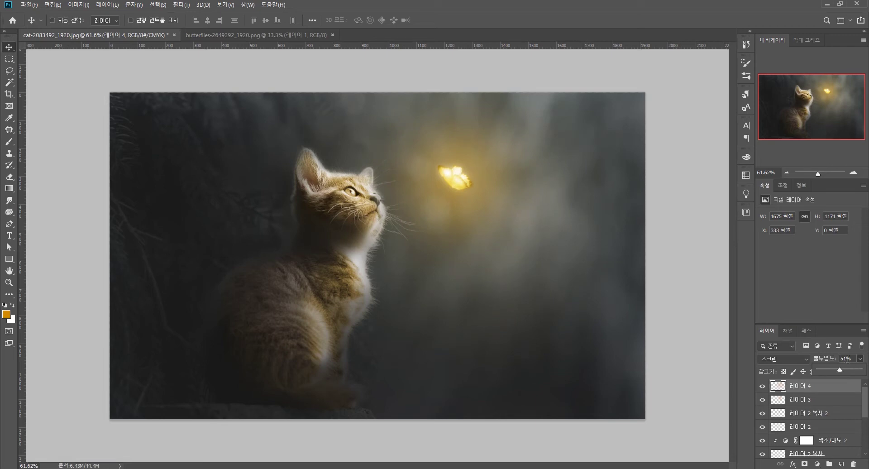
click(776, 366)
text(50)
key(Return)
Paste the starry image, enlarge it to about 235%, move it up-right, and blend it in Color Dodge.
key(ctrl+v)
key(ctrl+t)
drag(448, 208, 545, 144)
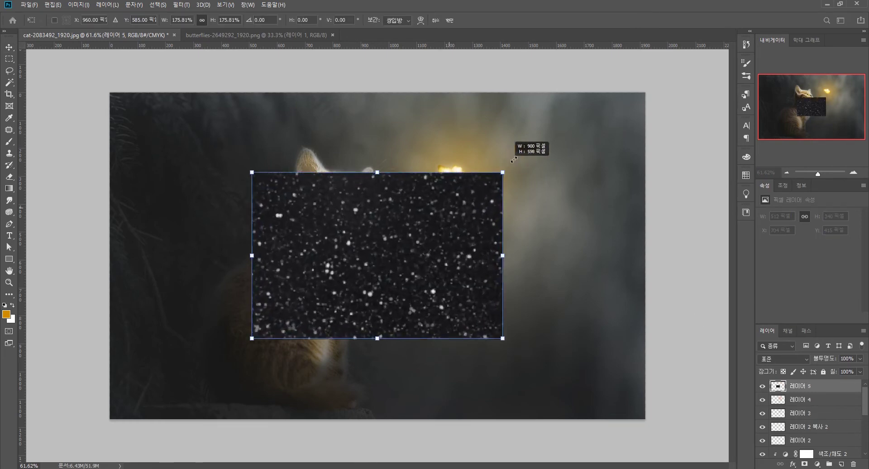
drag(460, 240, 500, 194)
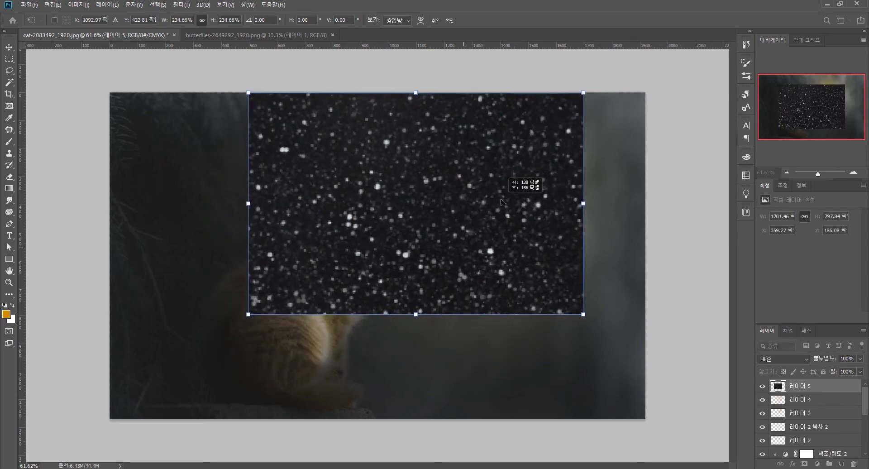
key(Return)
click(782, 358)
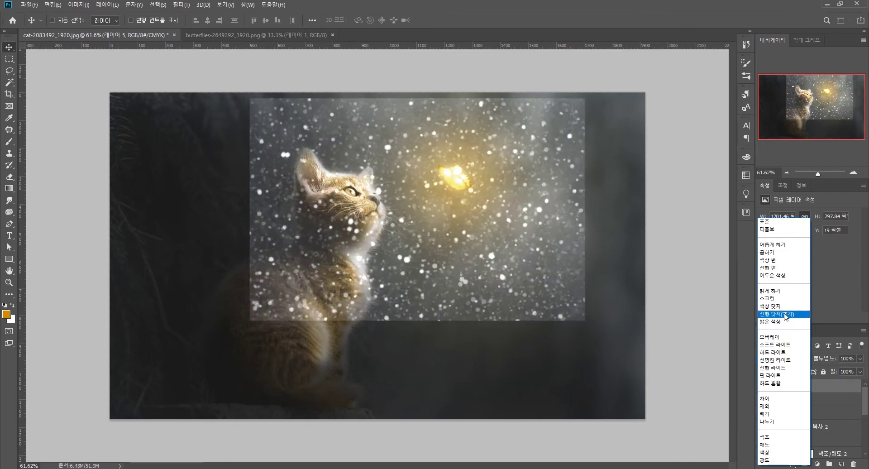
click(785, 307)
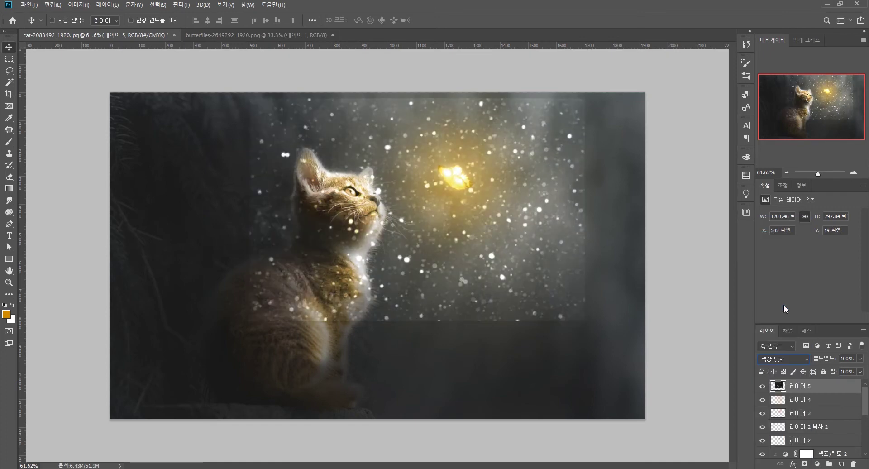
click(821, 464)
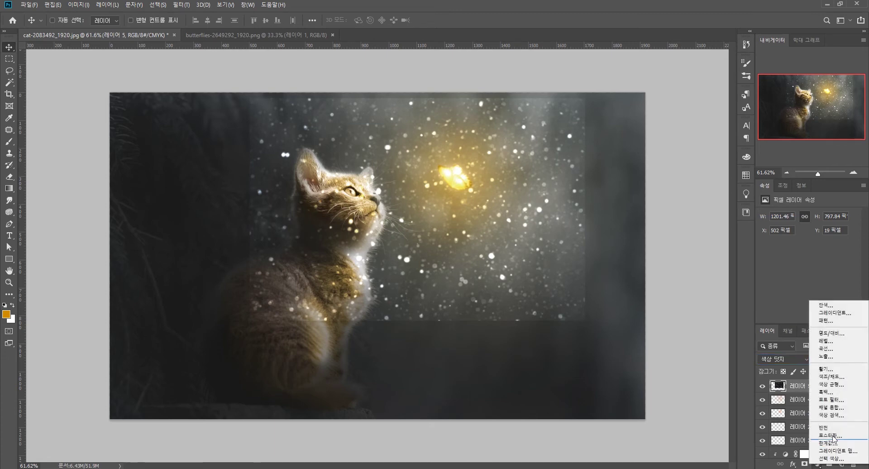
Add an Exposure adjustment clipped to the starry layer with gamma 0.32 to dim the sparkles.
click(853, 357)
click(800, 318)
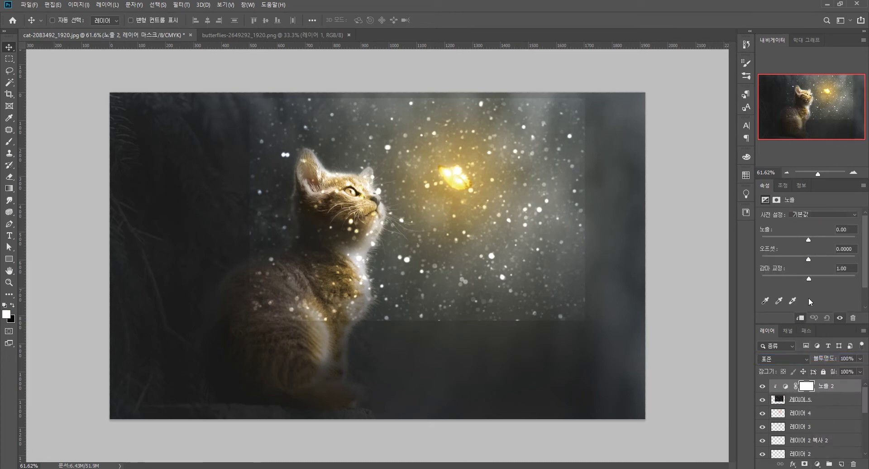
mouse_move(809, 278)
mouse_down()
mouse_move(838, 278)
mouse_move(824, 259)
mouse_move(800, 259)
mouse_up()
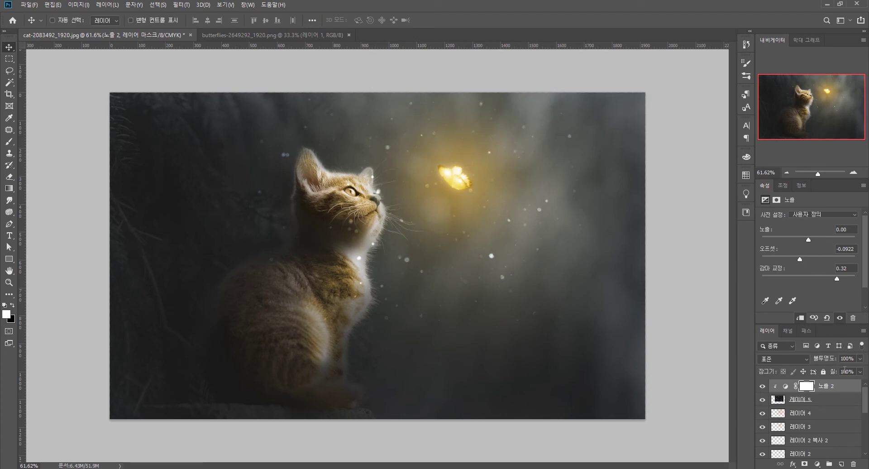
click(847, 391)
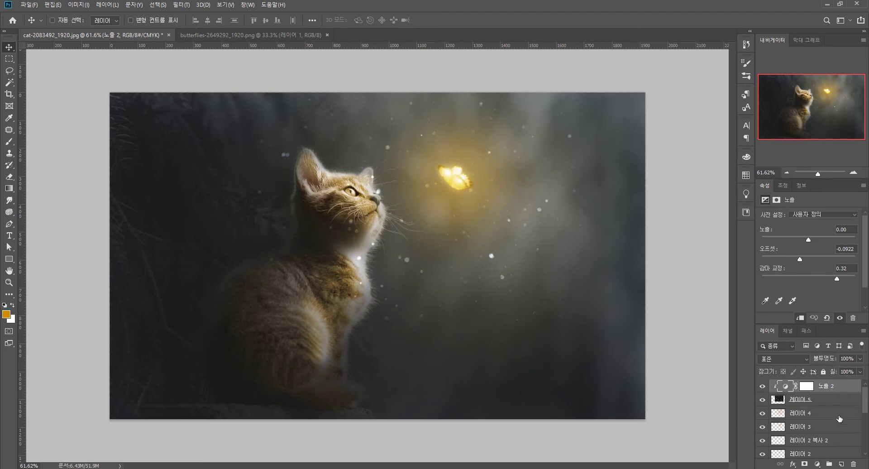
click(818, 464)
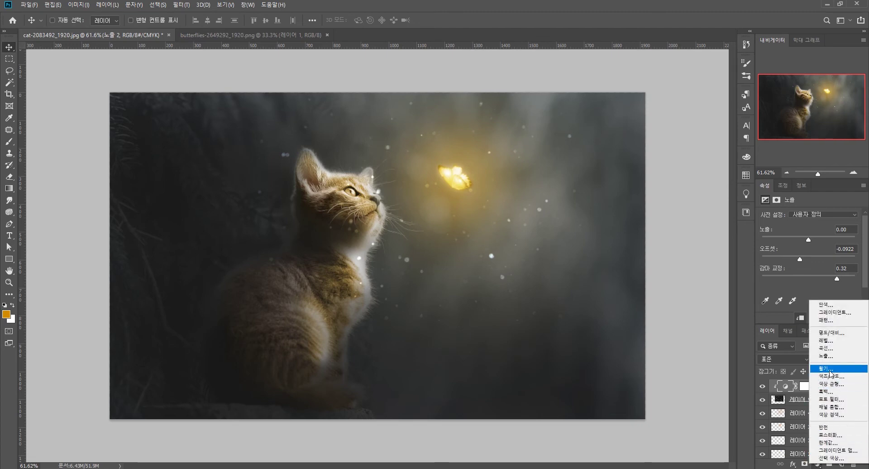
click(786, 402)
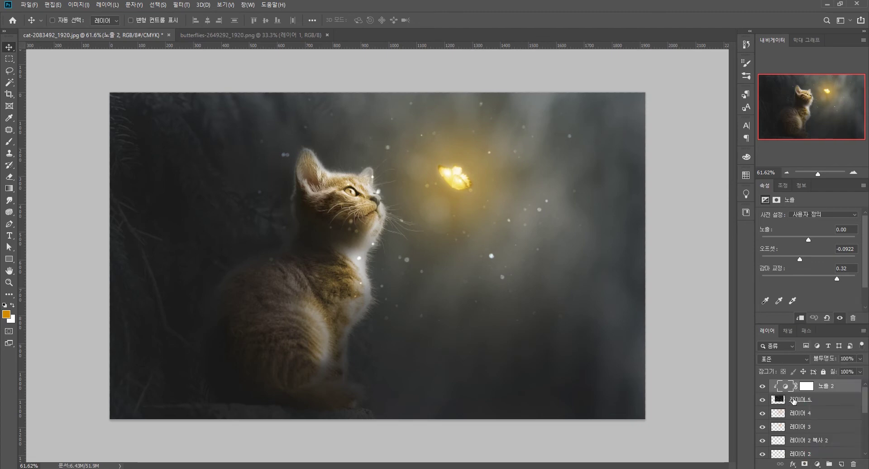
Shrink the starry layer to about 45% and centre the sparkles on the butterfly.
click(796, 399)
click(783, 359)
click(770, 306)
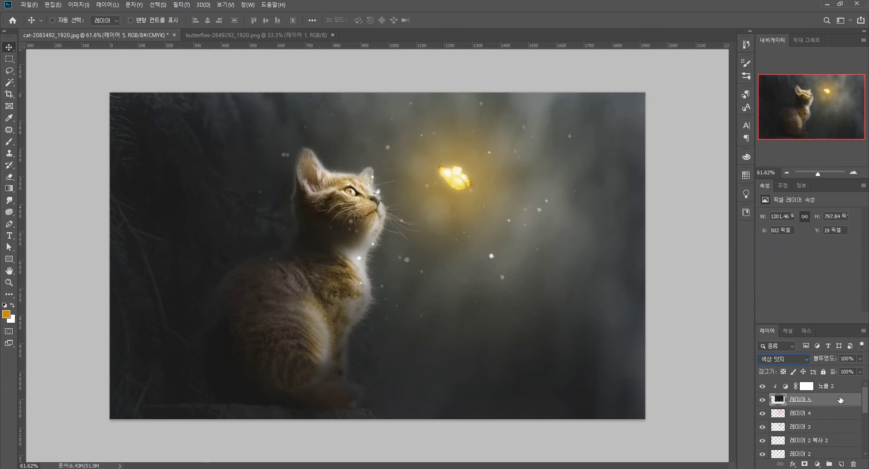
click(843, 390)
click(841, 401)
key(ctrl+t)
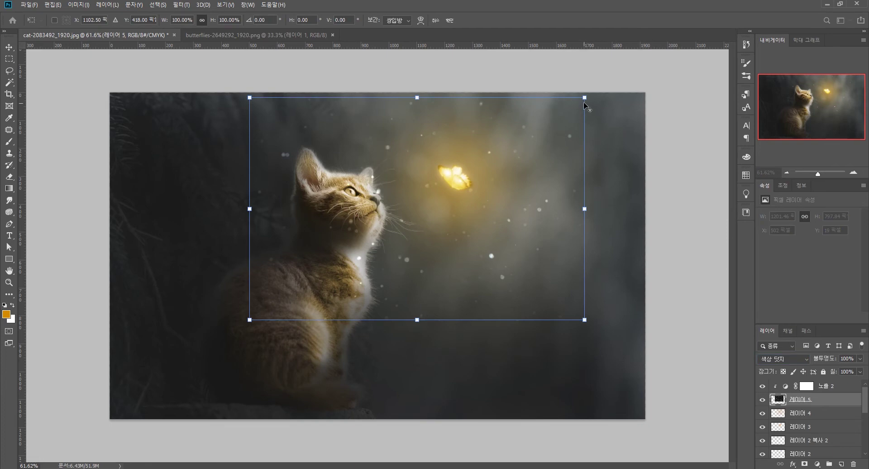
mouse_move(584, 98)
mouse_down()
mouse_move(498, 143)
mouse_move(493, 161)
mouse_up()
drag(471, 217, 507, 187)
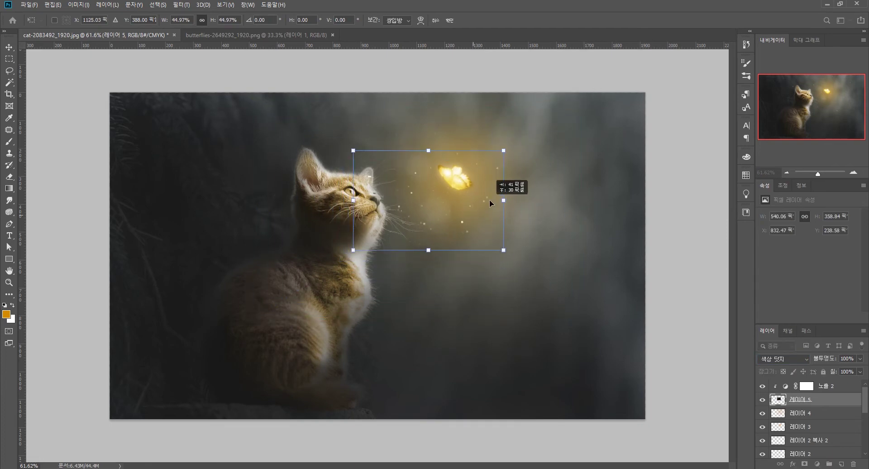
key(Return)
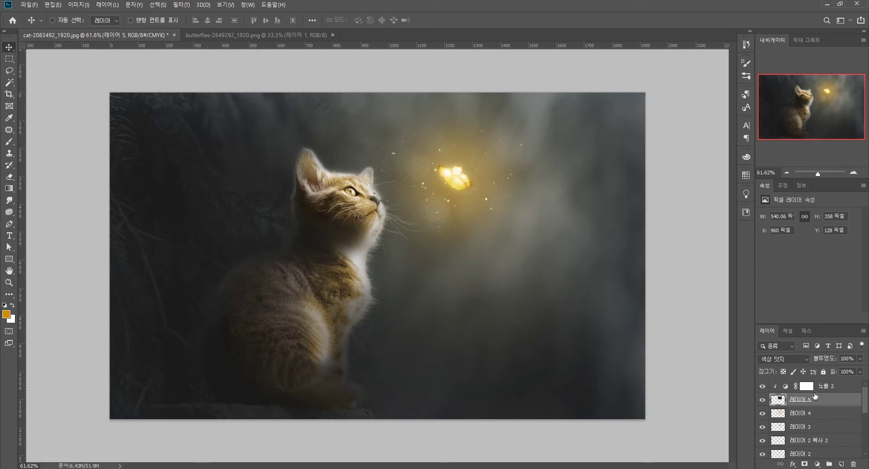
Add a layer mask to the sparkle layer and paint out sparkles over the cat's head.
click(805, 464)
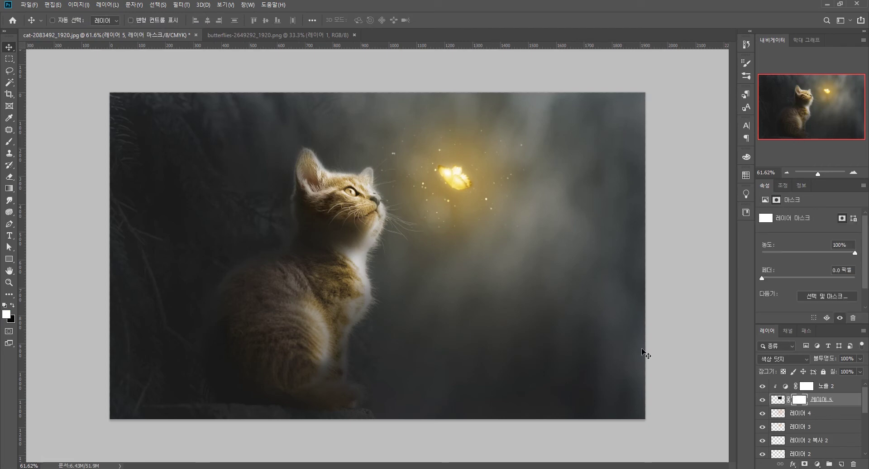
key(b)
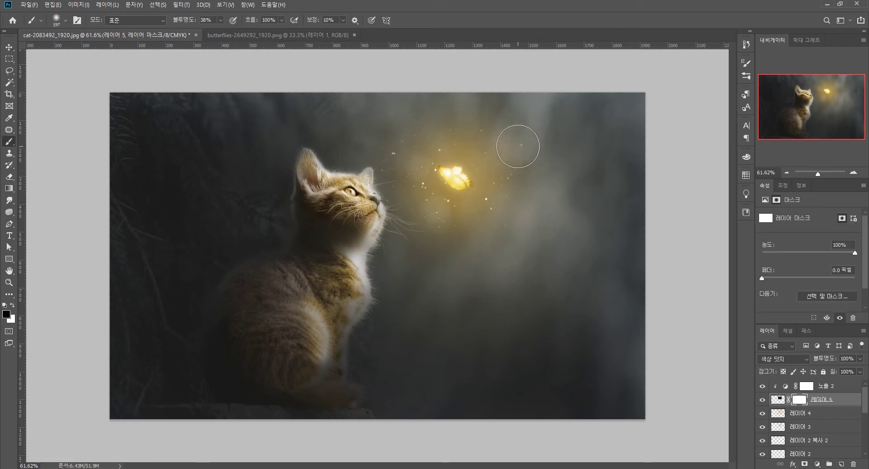
key(x)
mouse_move(471, 235)
mouse_down()
mouse_move(368, 142)
mouse_move(382, 165)
mouse_move(425, 122)
mouse_up()
click(8, 46)
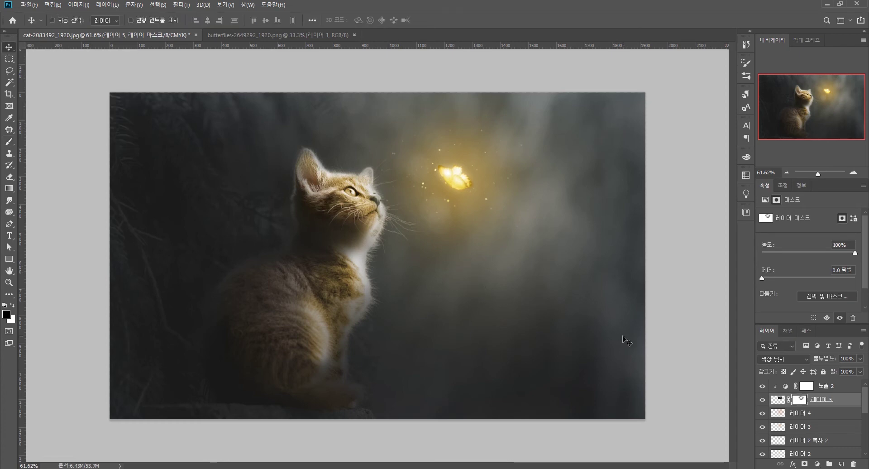
click(851, 386)
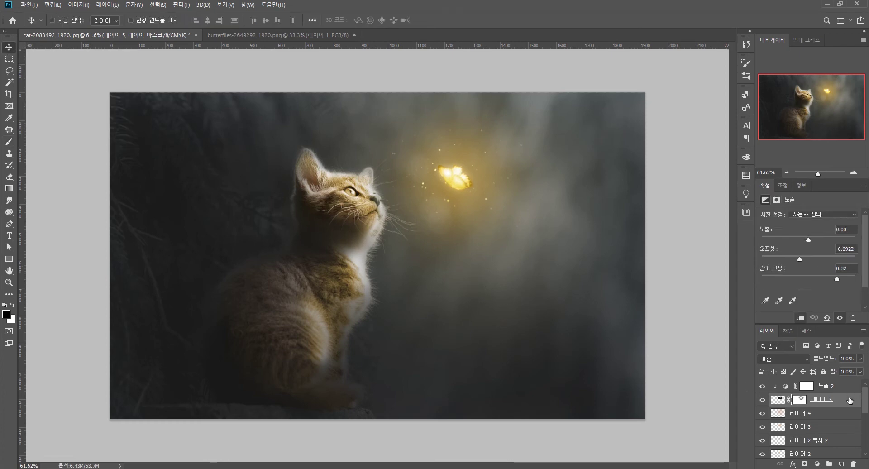
Remove an accidentally added Hue/Saturation layer and reselect the 노출 2 exposure layer.
click(818, 464)
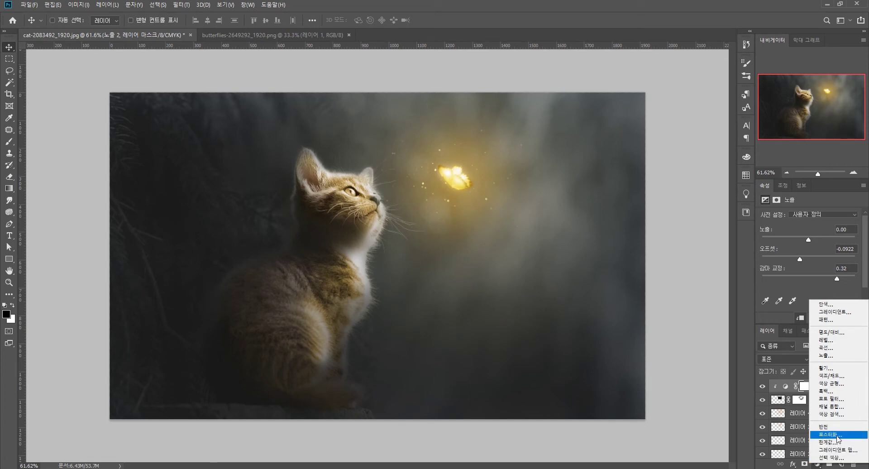
click(837, 377)
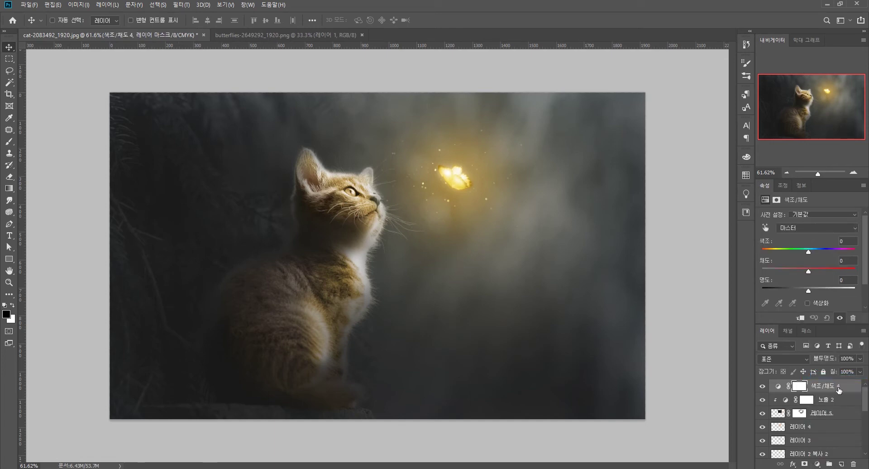
key(ctrl)
key(ctrl+z)
click(830, 462)
key(Escape)
click(848, 388)
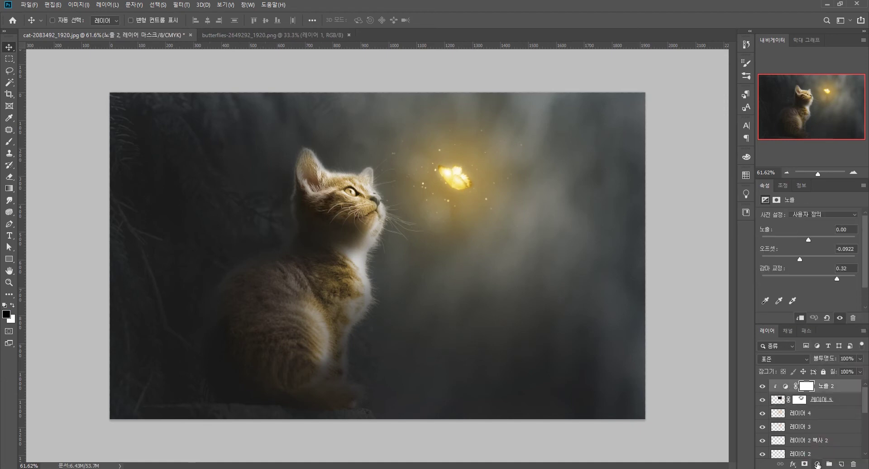
Add a Color Balance layer with midtones +14 red, +1 green and +15 blue.
click(817, 464)
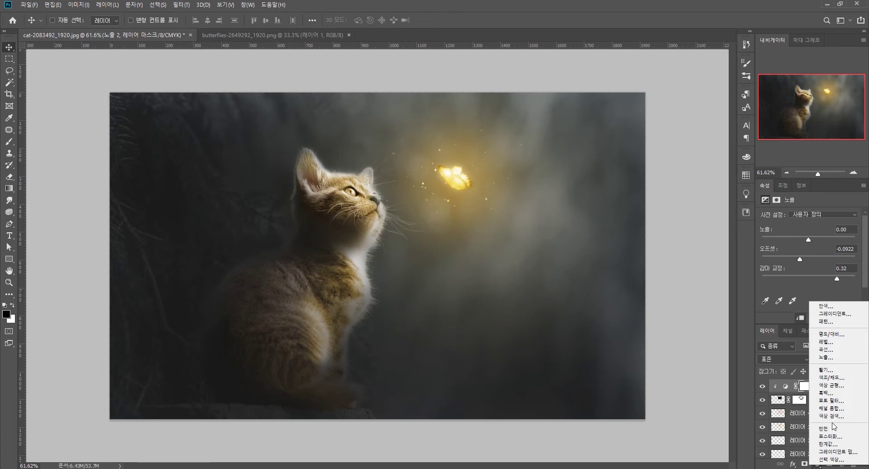
click(837, 387)
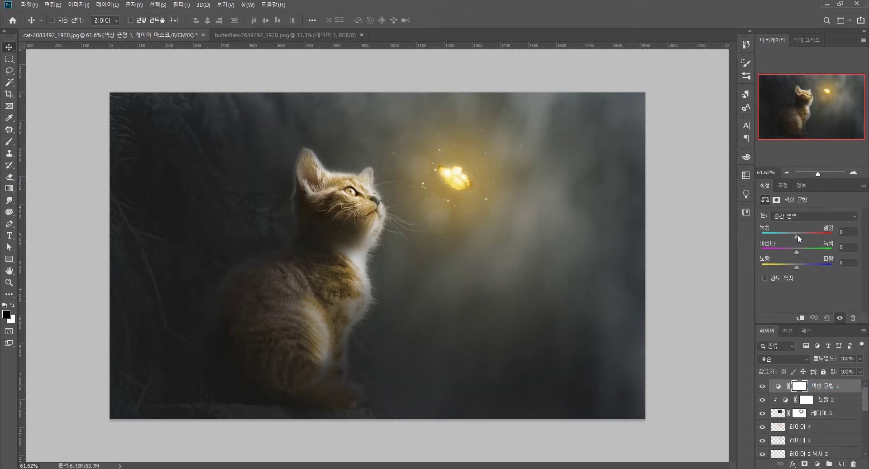
drag(798, 234, 801, 235)
drag(797, 266, 801, 267)
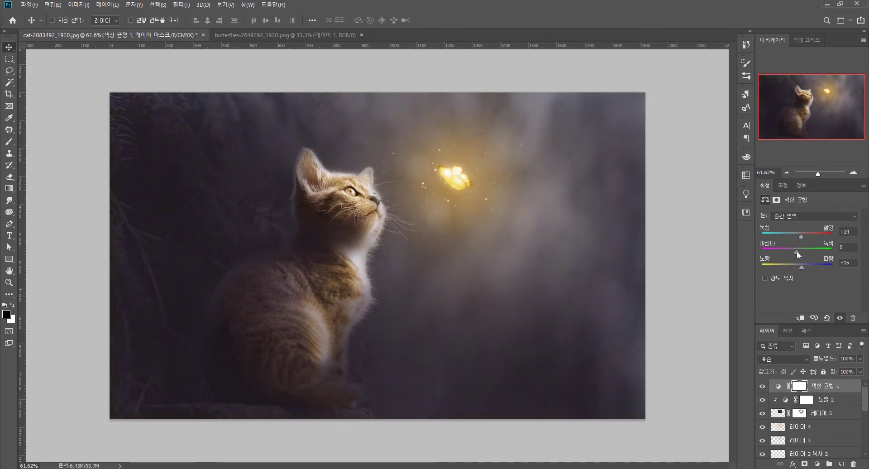
drag(797, 251, 797, 251)
Select 레이어 2 복사 and toggle its visibility to check its effect.
click(841, 429)
scroll(840, 427, down, 3)
scroll(838, 427, down, 2)
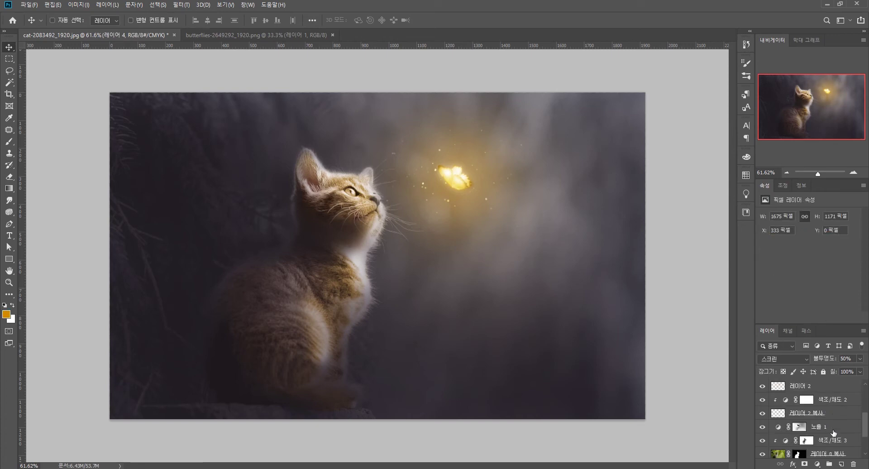
click(837, 415)
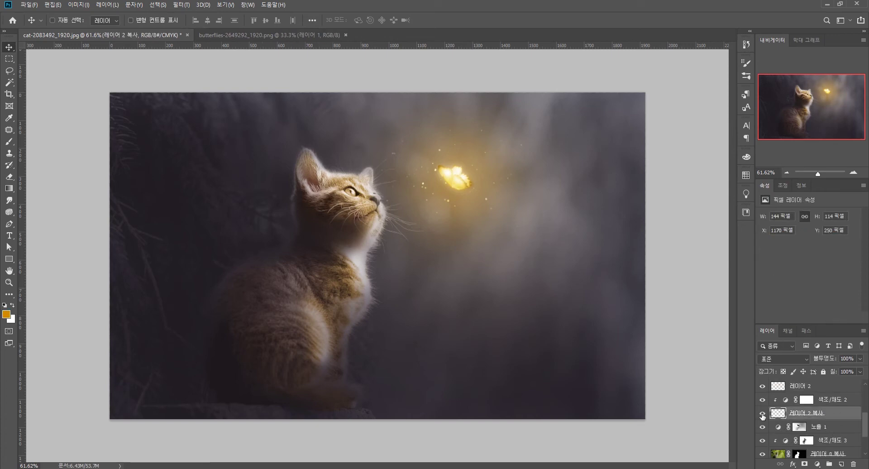
click(762, 414)
scroll(835, 409, up, 3)
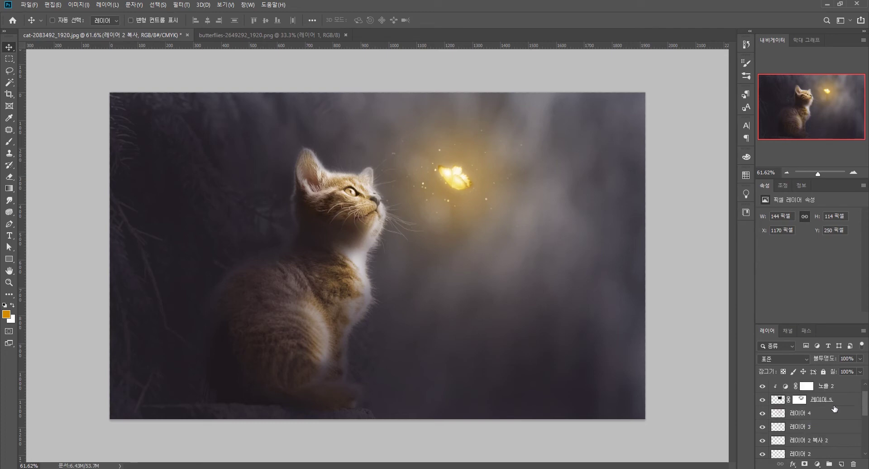
scroll(838, 408, up, 1)
scroll(839, 406, down, 5)
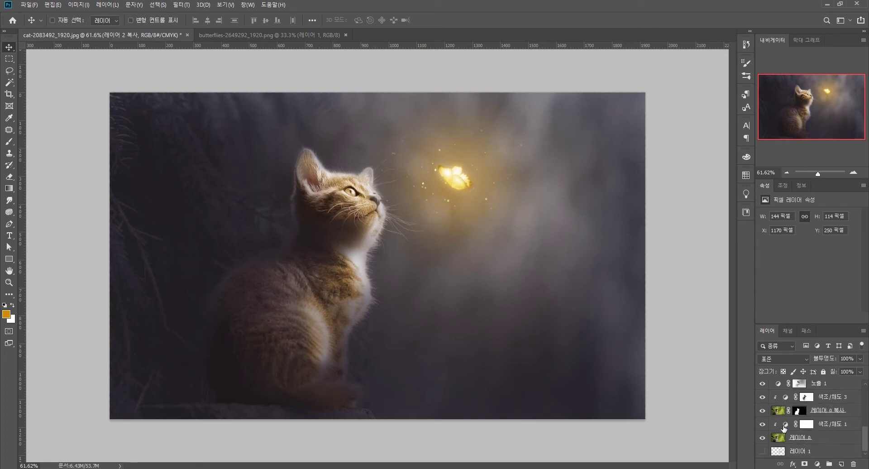
Shift 색조/채도 1's hue to 19, then adjust 색조/채도 3 to hue 26, saturation 50.
click(815, 425)
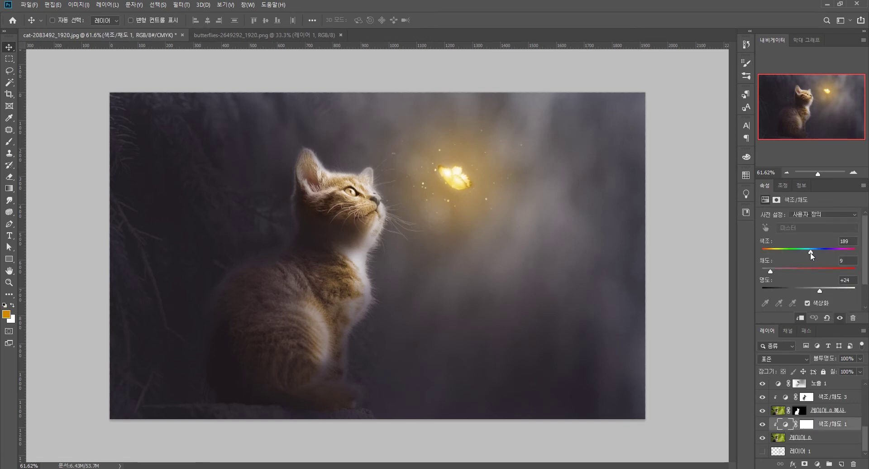
drag(811, 253, 766, 253)
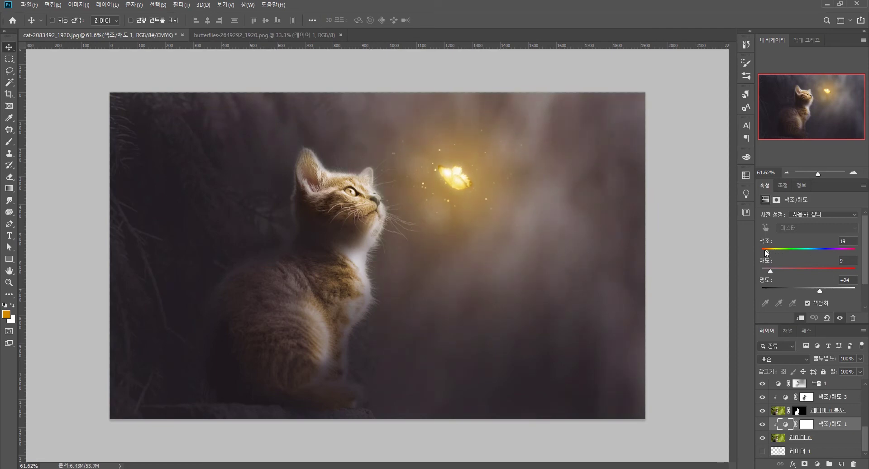
drag(822, 250, 813, 252)
click(783, 401)
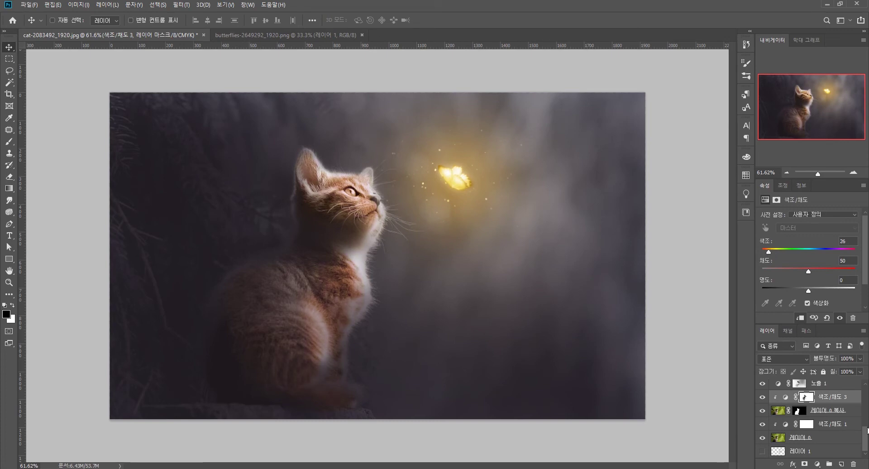
drag(865, 430, 865, 382)
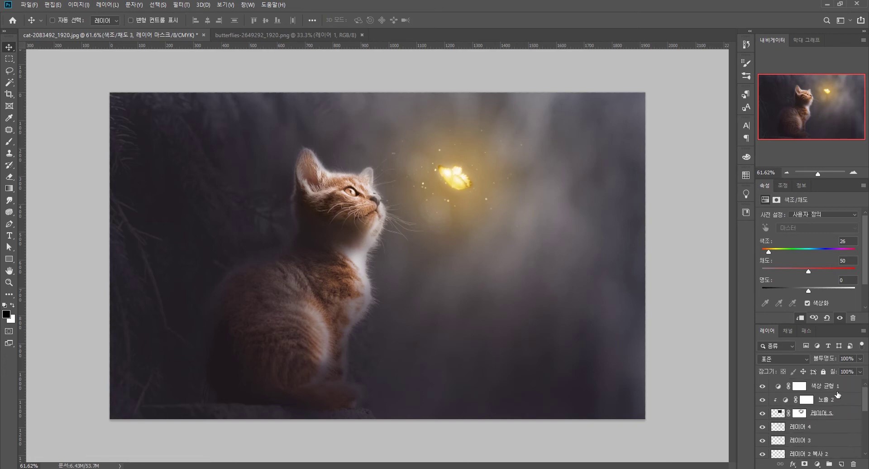
Group the glow layers from 레이어 5 down to 레이어 2 복사 into 그룹 1.
click(847, 393)
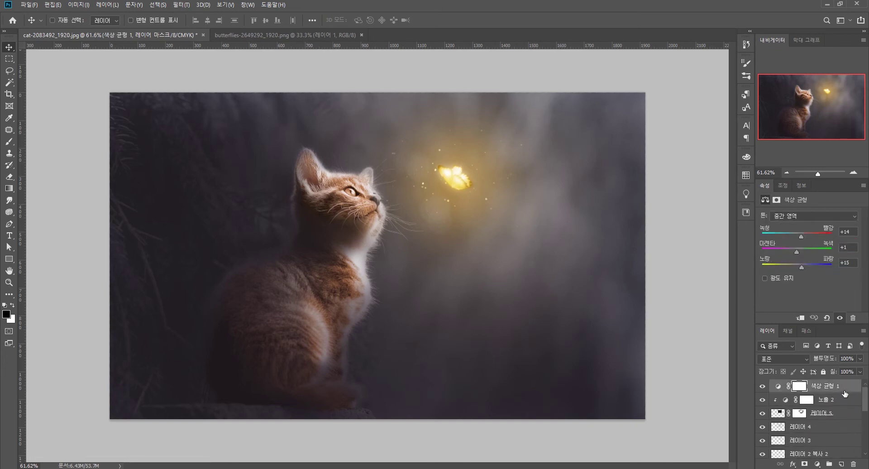
click(846, 413)
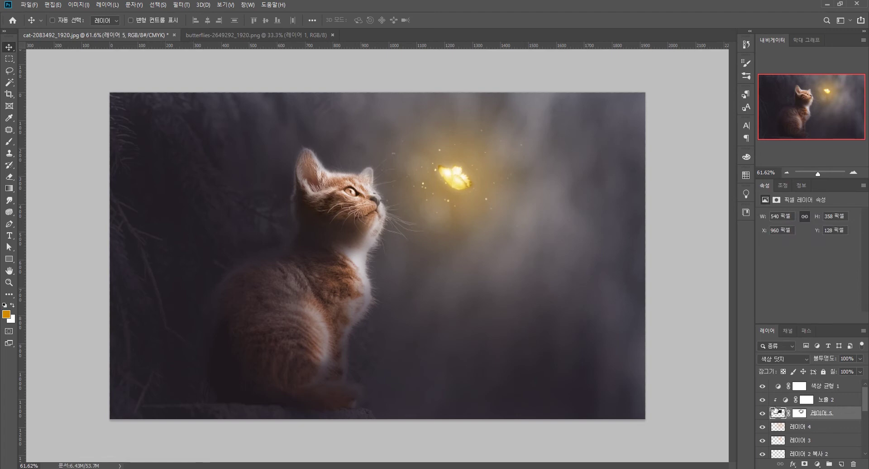
scroll(825, 415, down, 2)
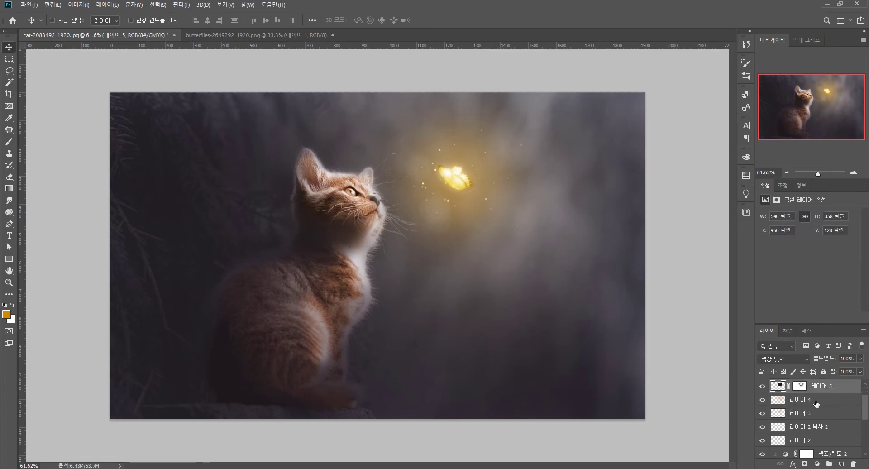
click(817, 401)
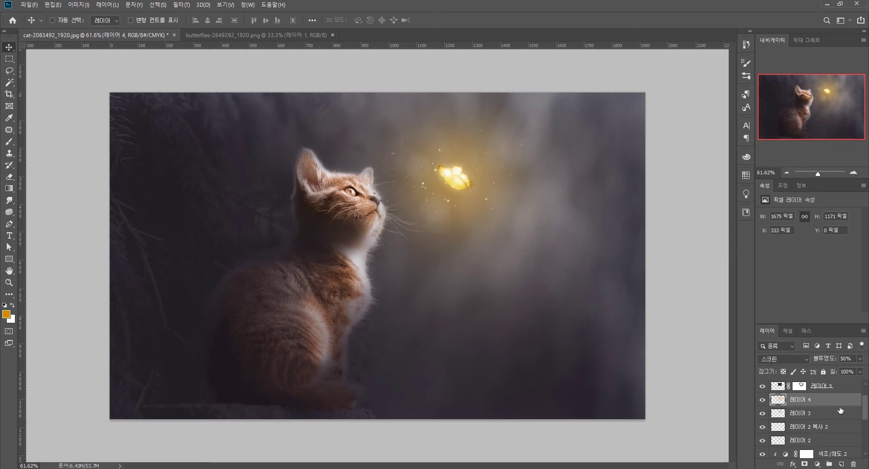
scroll(839, 412, down, 2)
scroll(840, 423, down, 1)
shift+click(843, 430)
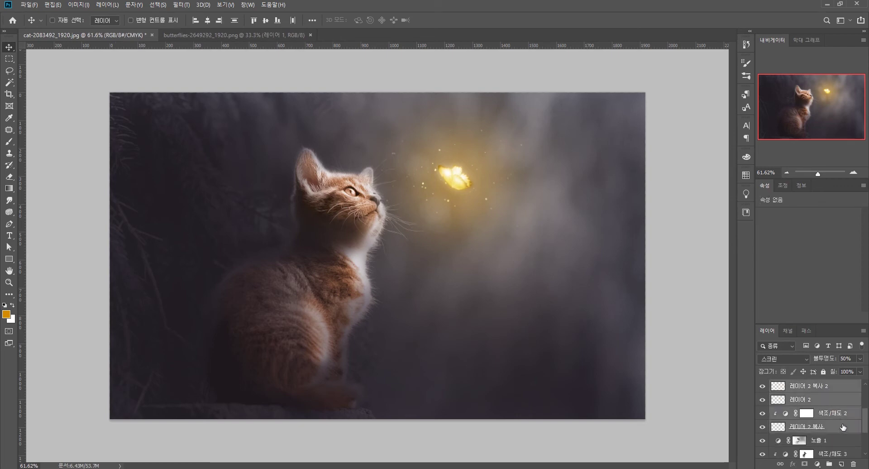
key(ctrl+g)
scroll(836, 401, up, 2)
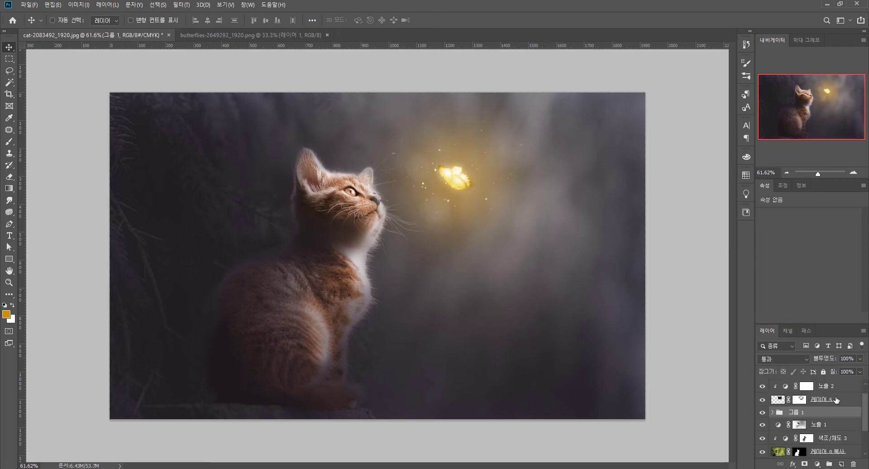
Add a clipped Hue/Saturation adjustment with hue −9 and lightness +26.
click(818, 464)
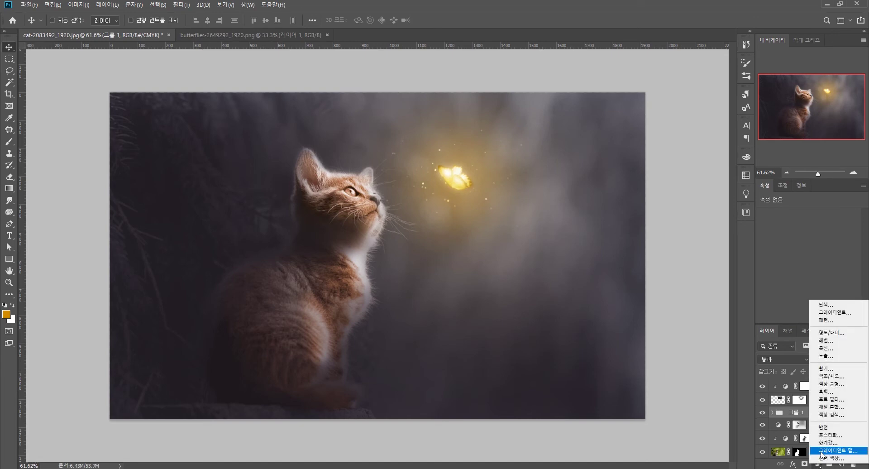
click(839, 382)
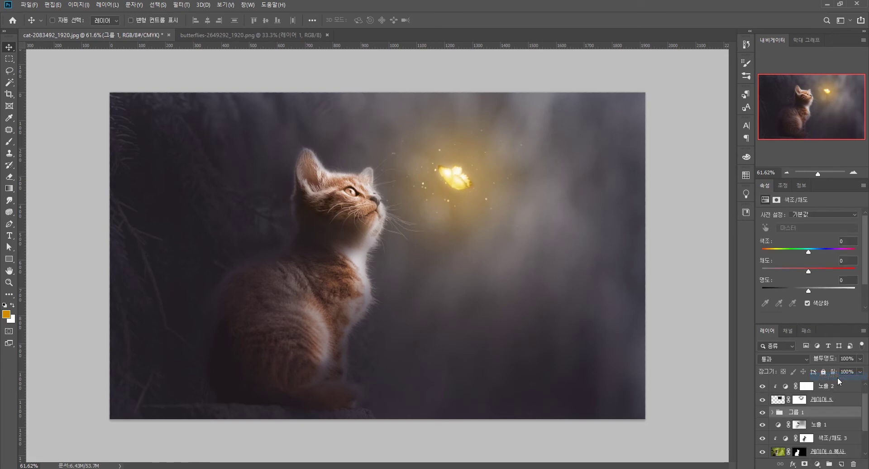
click(801, 318)
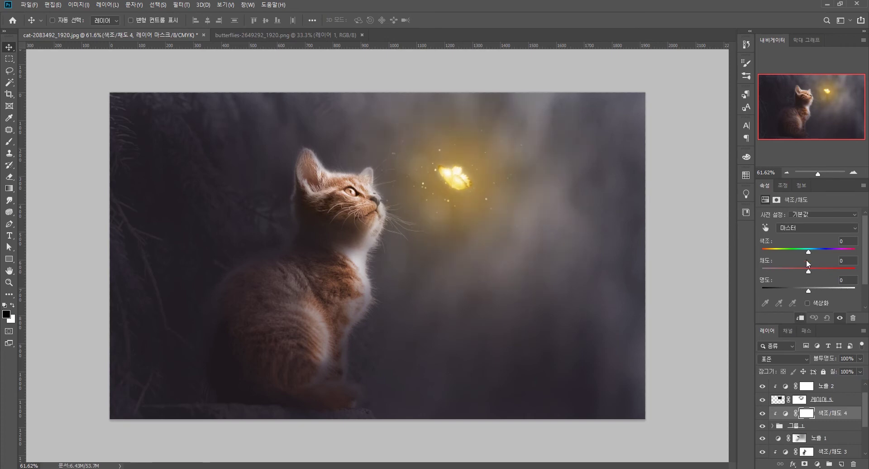
drag(806, 251, 804, 250)
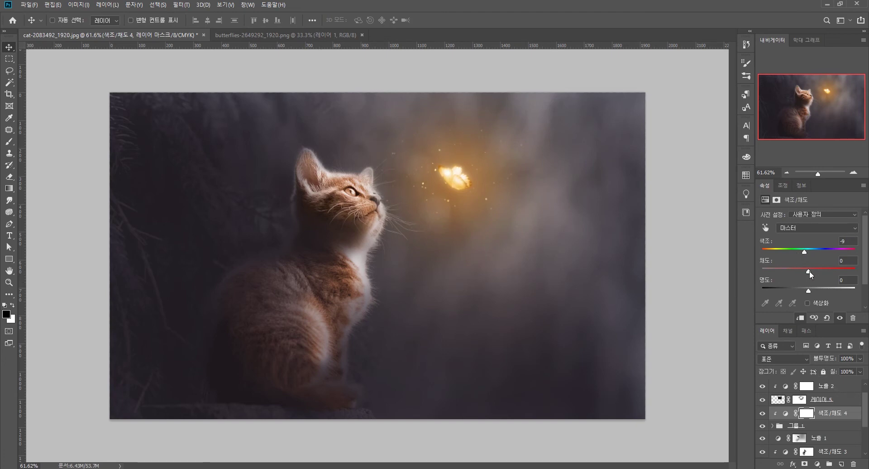
drag(809, 291, 821, 290)
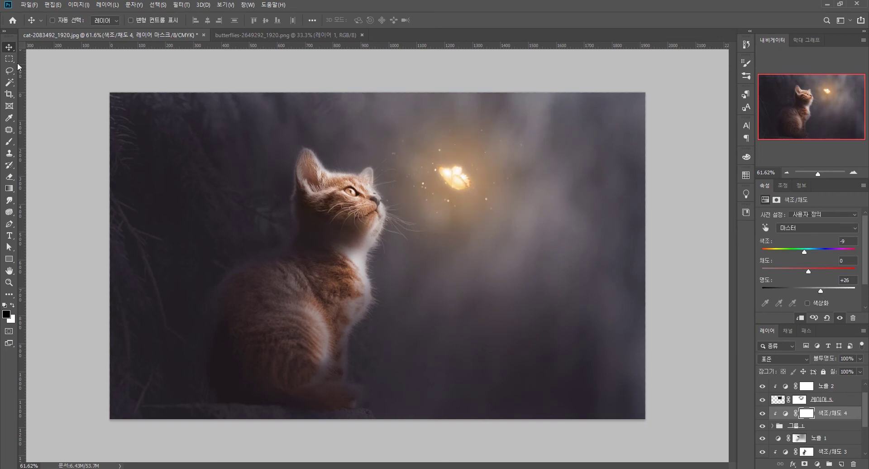
Move the glowing butterfly and its glow layers higher up on the canvas.
click(852, 406)
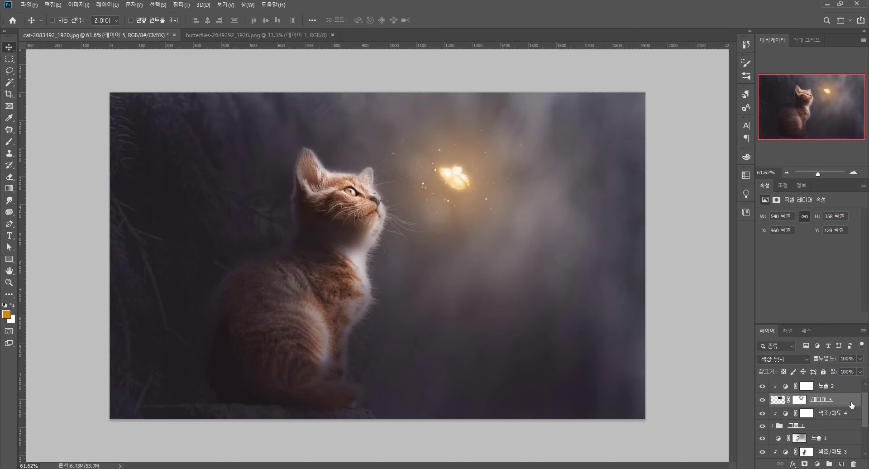
ctrl+click(847, 391)
ctrl+click(846, 412)
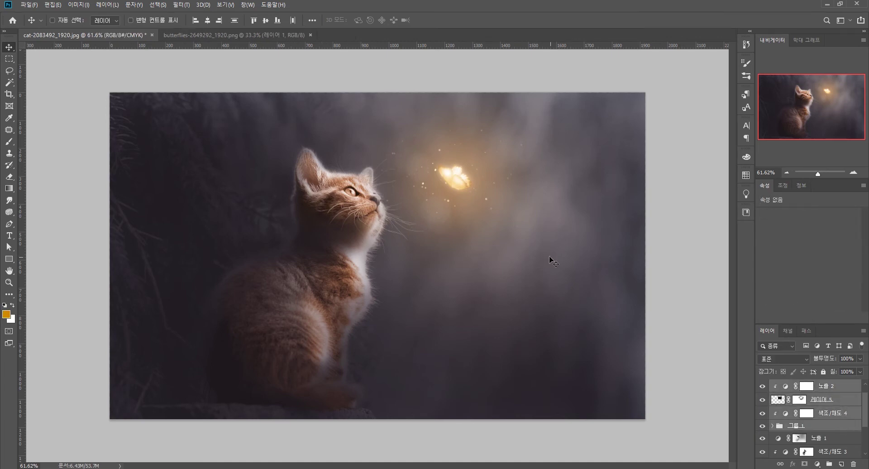
drag(552, 257, 545, 225)
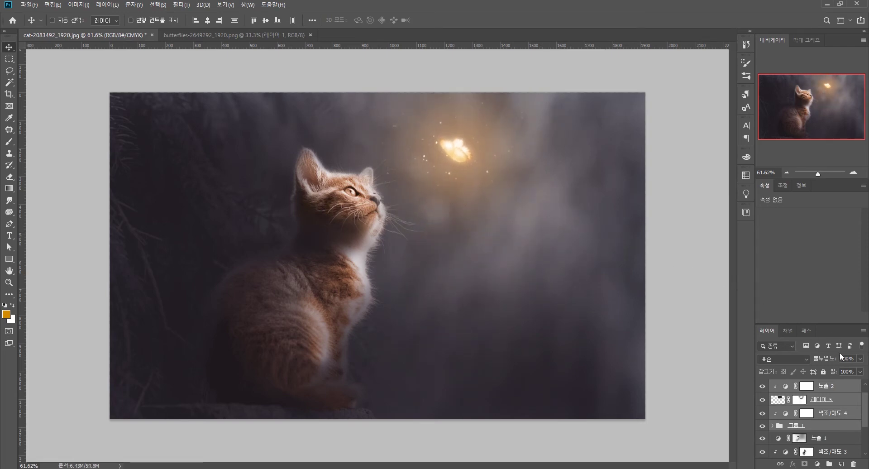
Expand 그룹 1 and select the 레이어 2 복사 butterfly layer.
click(837, 397)
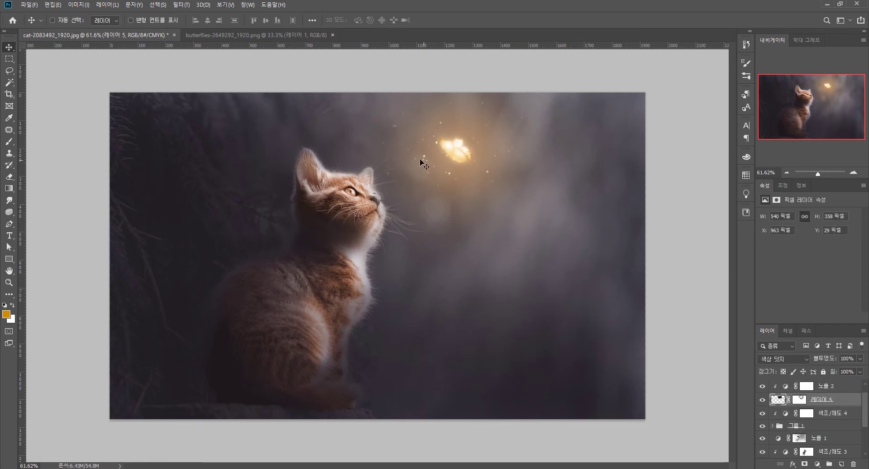
click(773, 426)
click(810, 439)
scroll(812, 437, down, 1)
scroll(812, 437, down, 1)
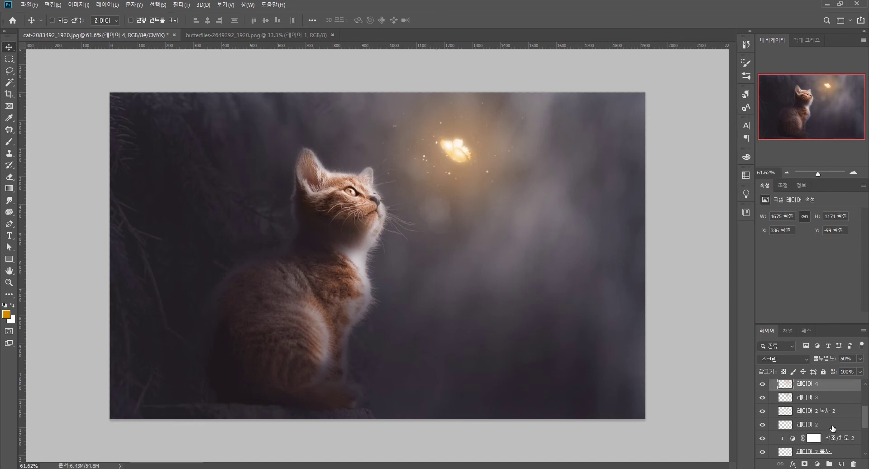
click(832, 428)
scroll(822, 438, down, 2)
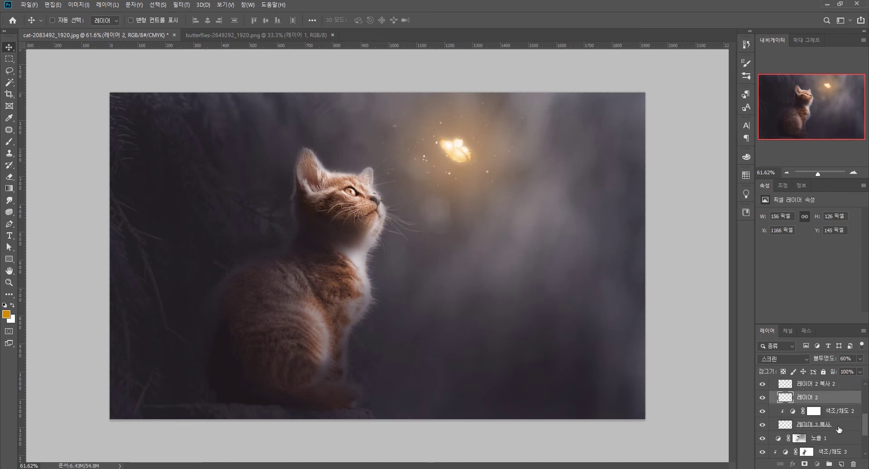
click(838, 426)
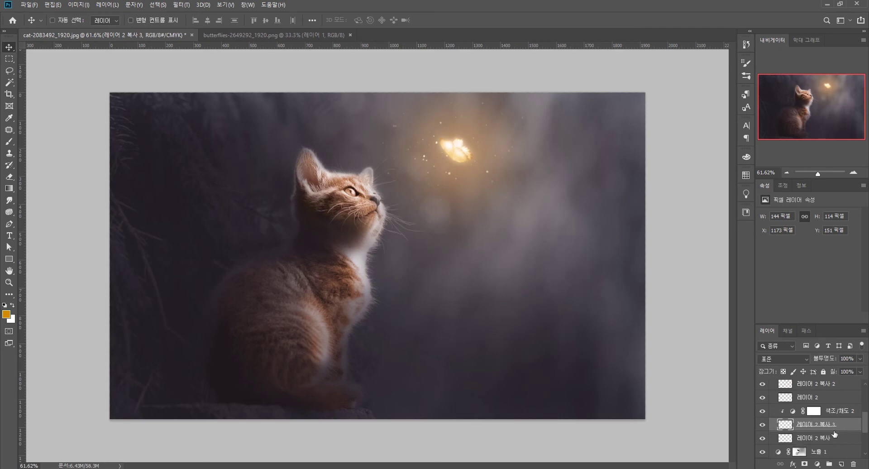
Duplicate the butterfly layer and the 색조/채도 2 adjustment lower in the stack.
drag(840, 428, 840, 440)
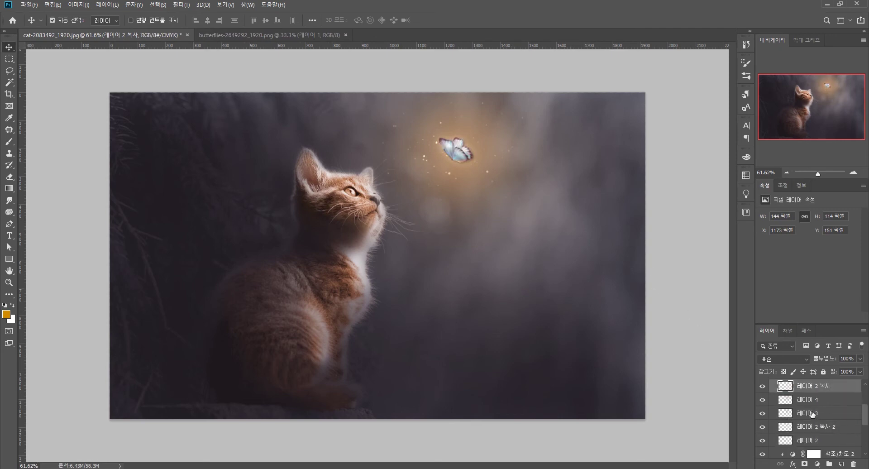
key(ctrl+z)
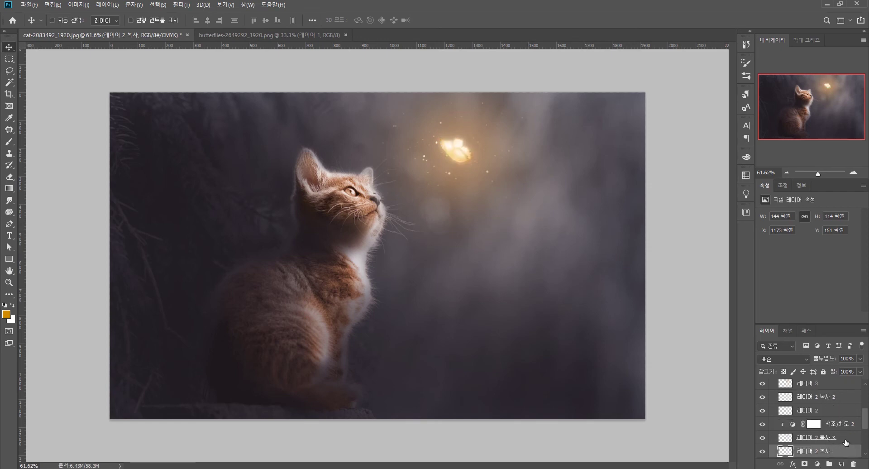
drag(850, 424, 847, 447)
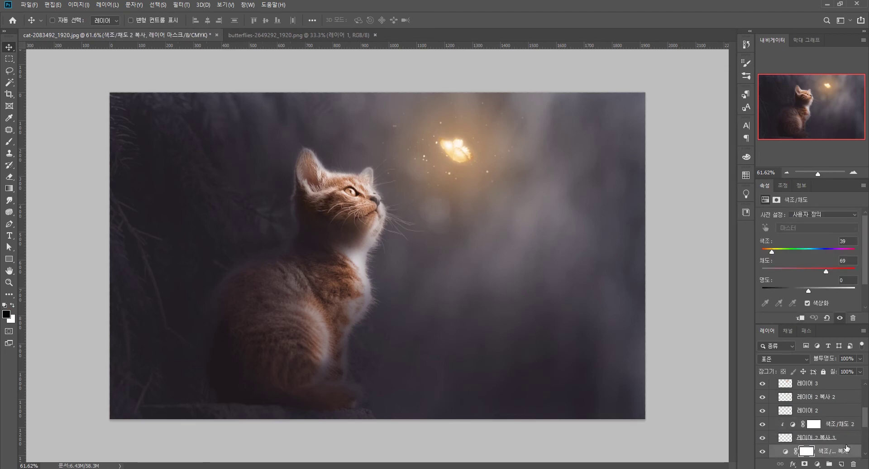
Move a butterfly copy onto the cat's eye and shrink it to fit inside.
scroll(840, 449, down, 3)
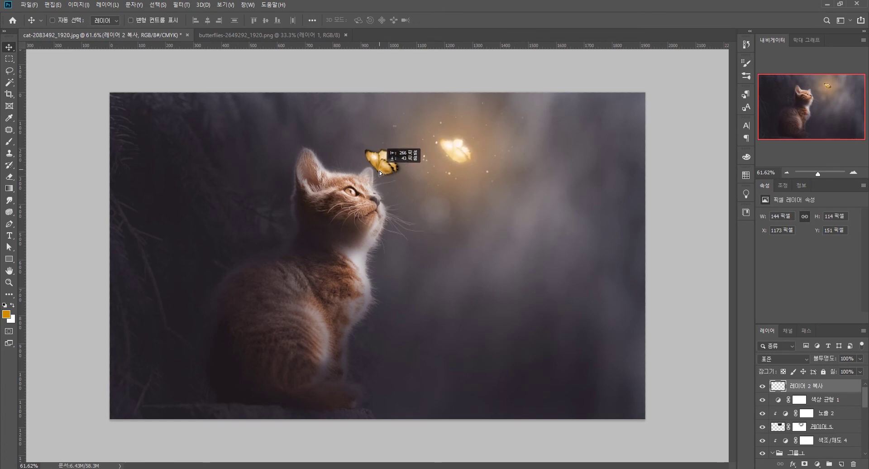
mouse_move(449, 143)
mouse_down()
mouse_move(352, 177)
mouse_move(362, 180)
mouse_up()
key(ctrl+t)
scroll(362, 180, up, 3)
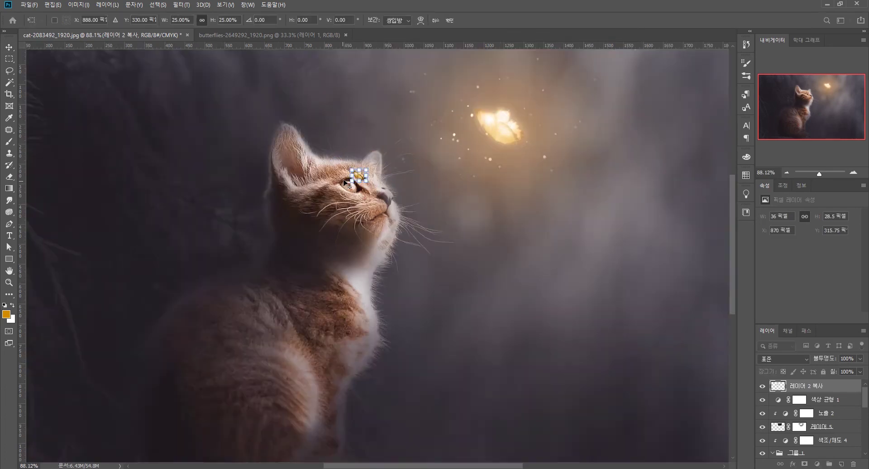
scroll(376, 178, up, 3)
scroll(390, 176, up, 3)
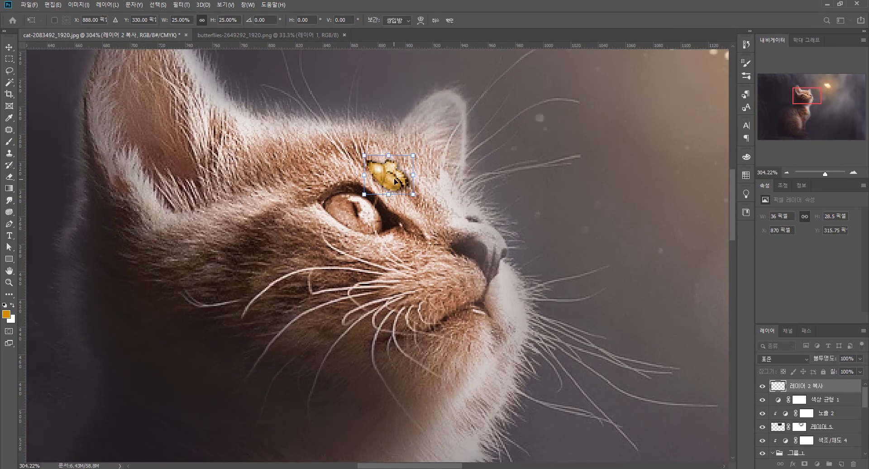
mouse_move(395, 181)
mouse_down()
mouse_move(382, 202)
mouse_move(376, 193)
mouse_move(375, 209)
mouse_up()
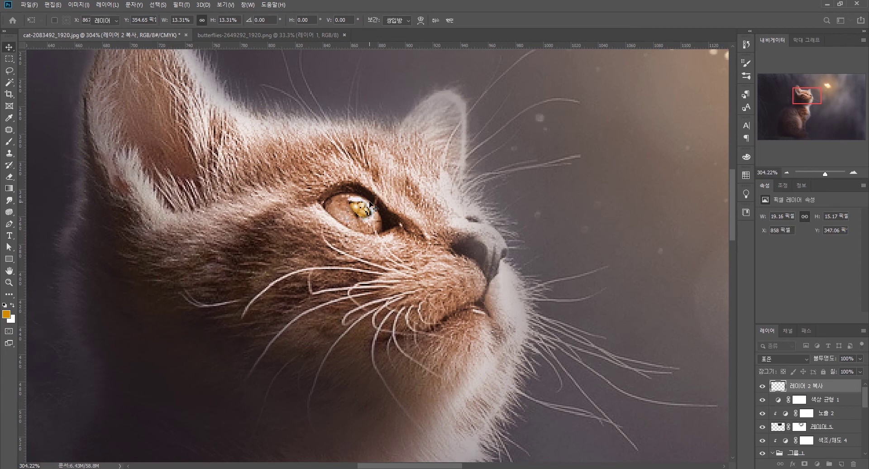
key(Return)
key(Left)
key(Left)
key(Down)
key(Down)
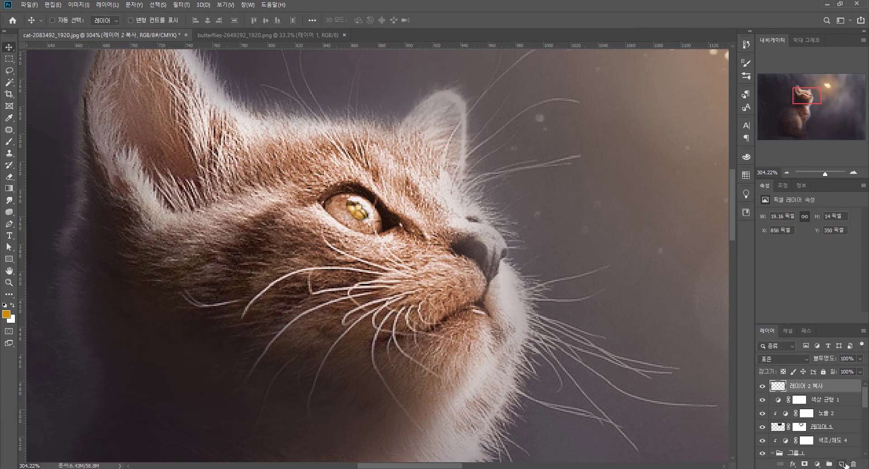
Add a clipped Hue/Saturation layer with lightness +63, then delete both layers.
click(819, 464)
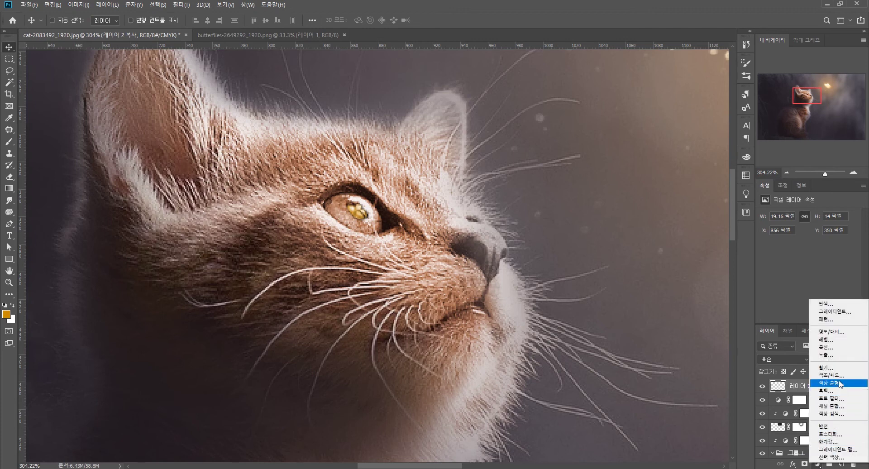
click(839, 376)
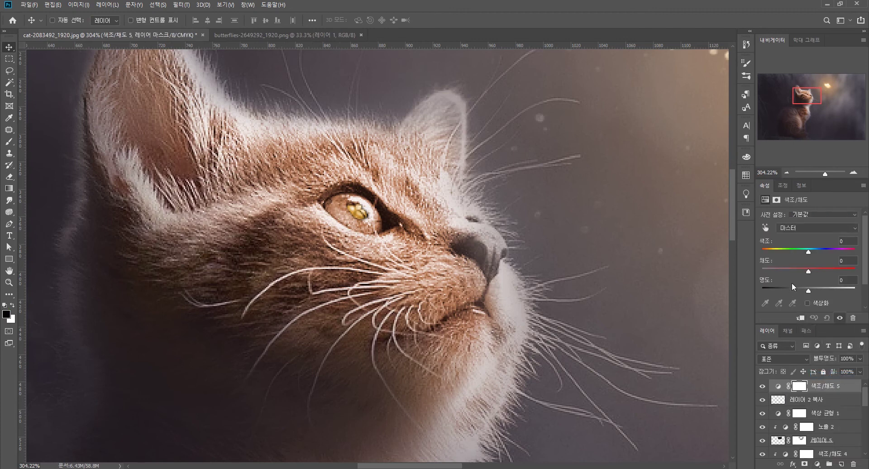
click(801, 318)
drag(809, 290, 841, 292)
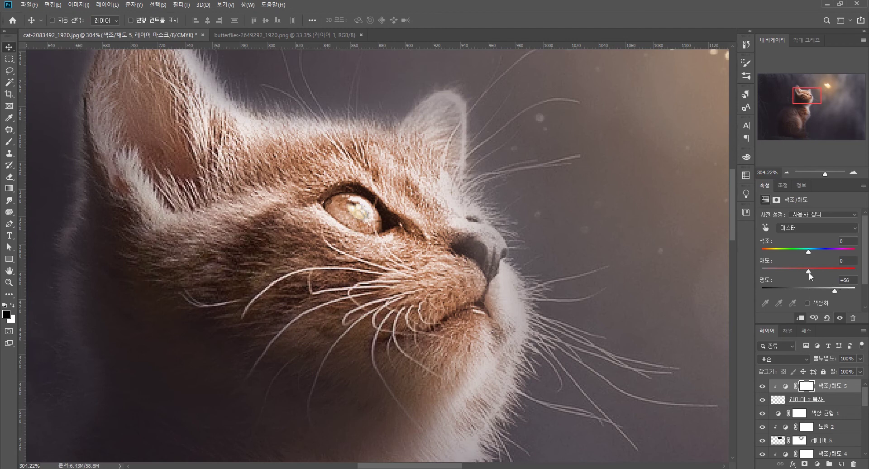
click(808, 303)
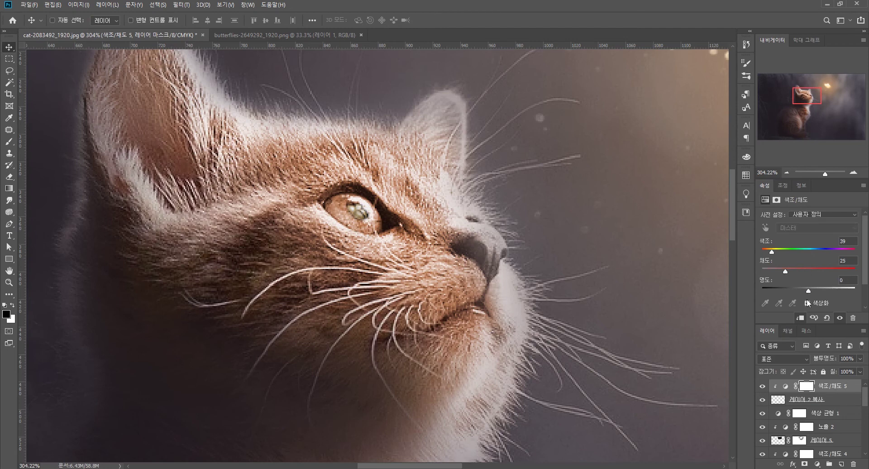
click(808, 300)
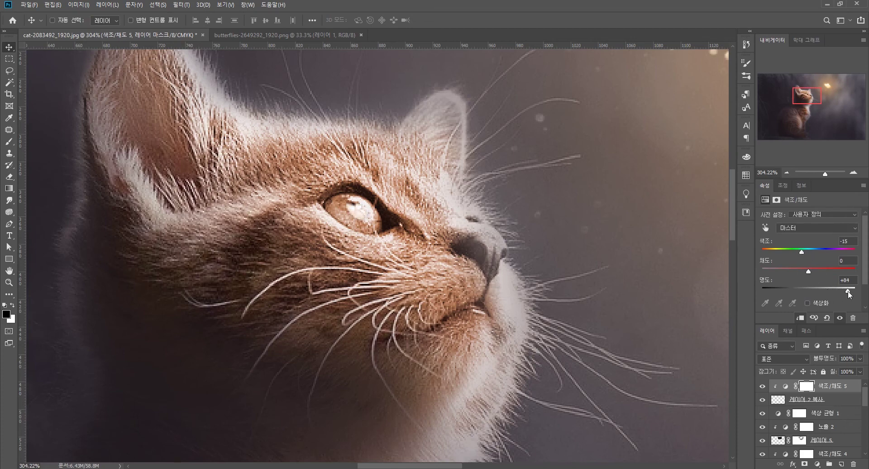
drag(840, 292, 838, 289)
scroll(624, 258, down, 2)
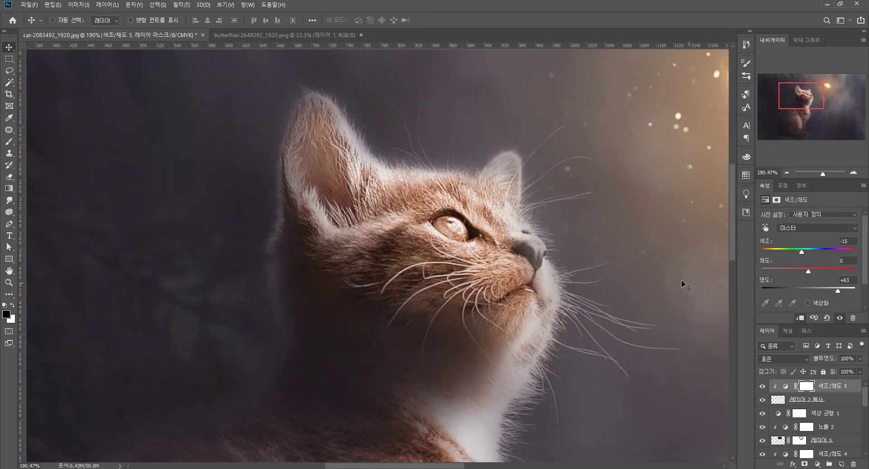
key(Delete)
key(Delete)
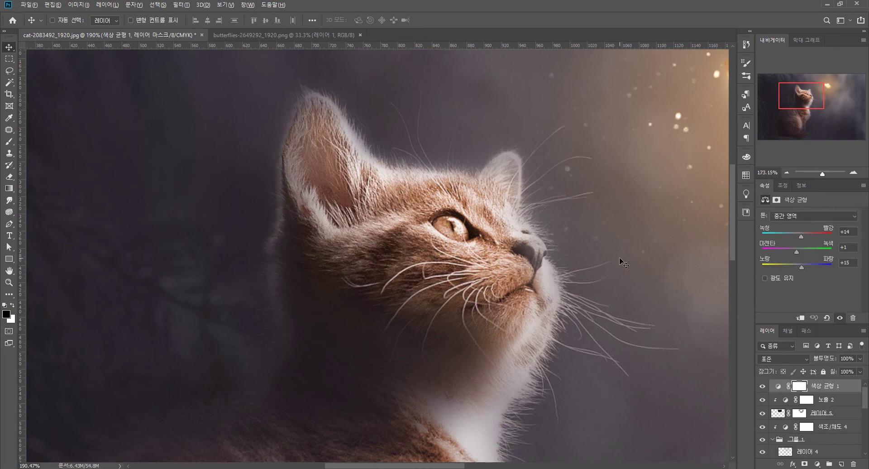
Toggle 색상 균형 1 and 그룹 1 visibility to compare, inspecting 노출 2 and 레이어 5.
scroll(623, 263, down, 2)
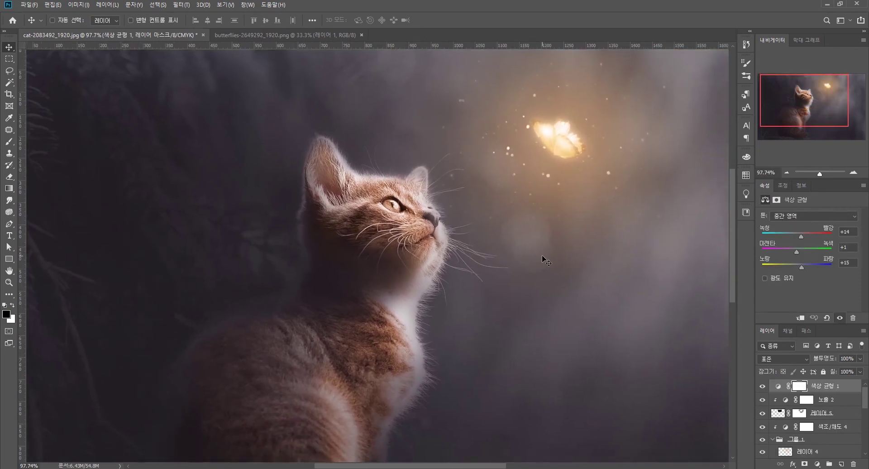
scroll(546, 261, down, 1)
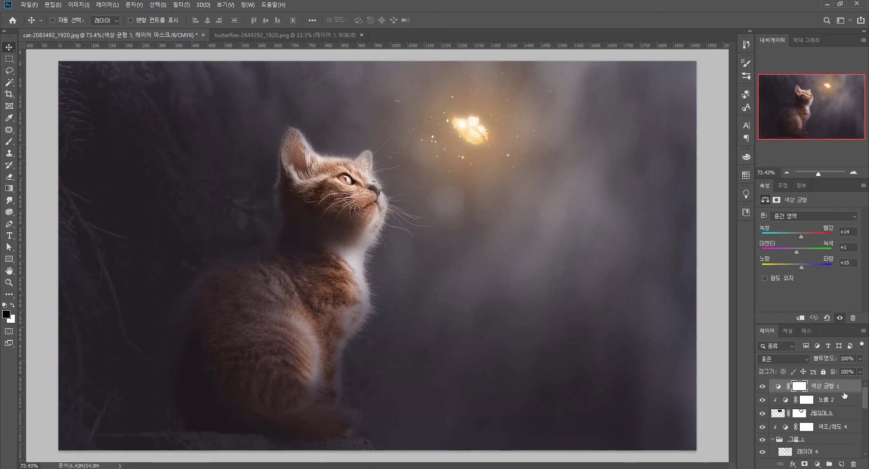
click(763, 387)
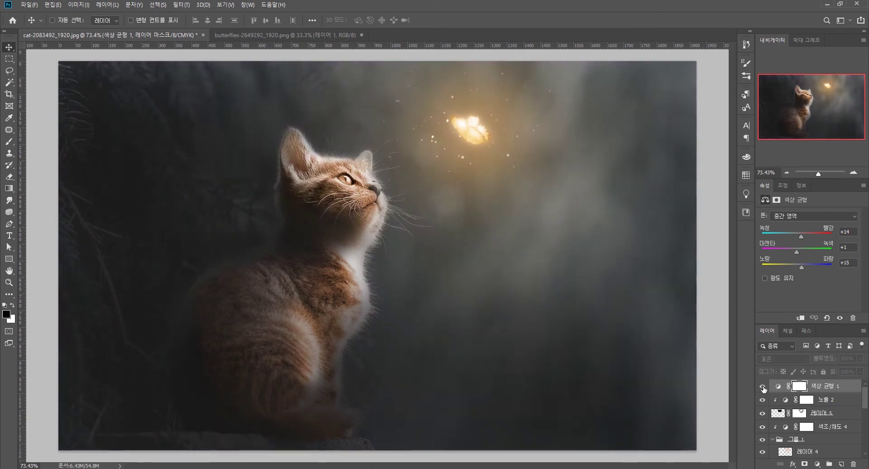
click(763, 387)
click(840, 403)
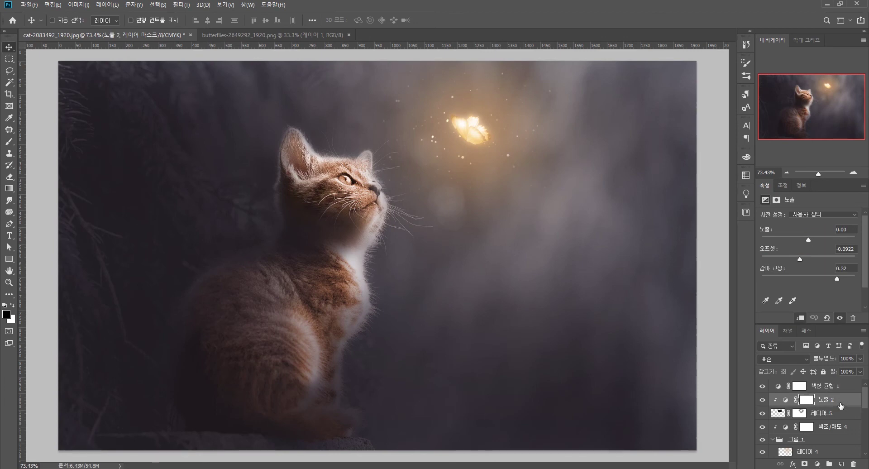
click(839, 414)
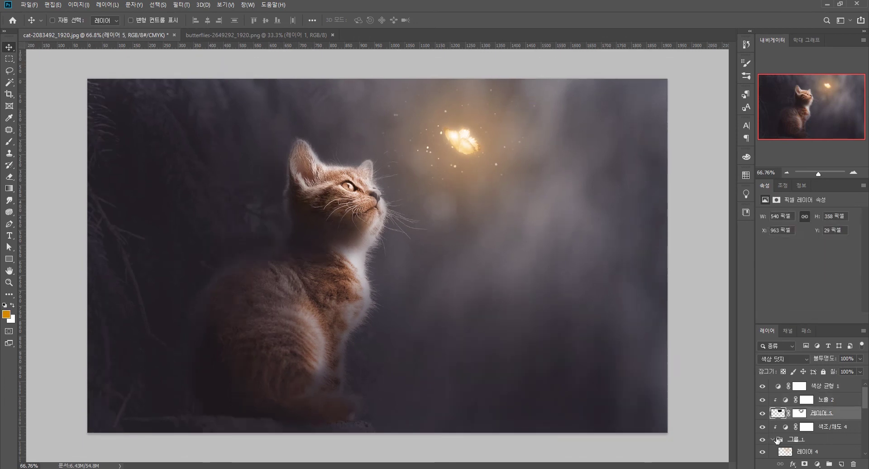
click(816, 440)
click(763, 439)
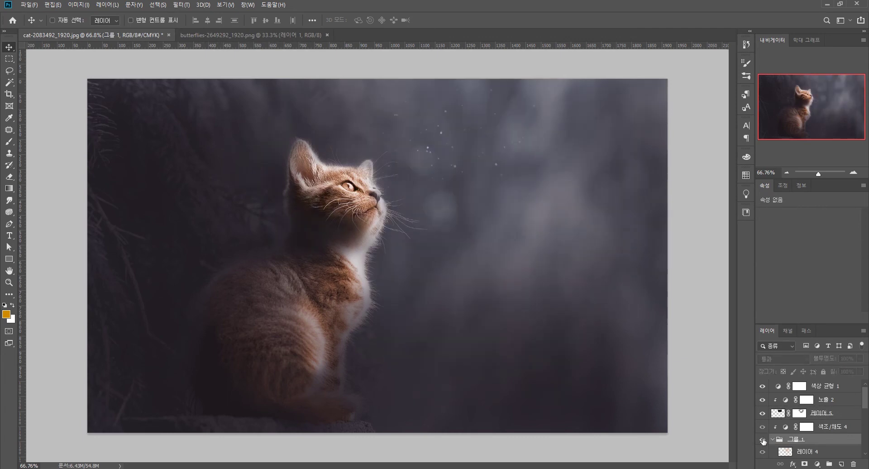
click(764, 440)
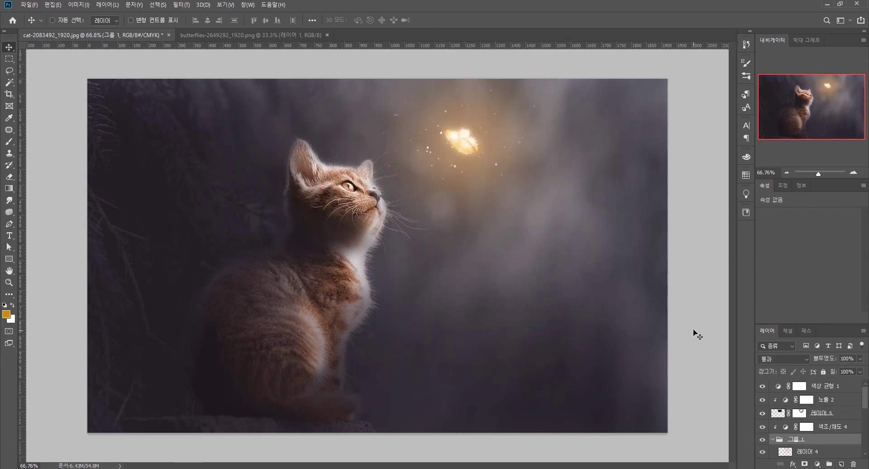
Duplicate 그룹 1 and undo it, then expand the group to inspect 노출 1.
key(ctrl+j)
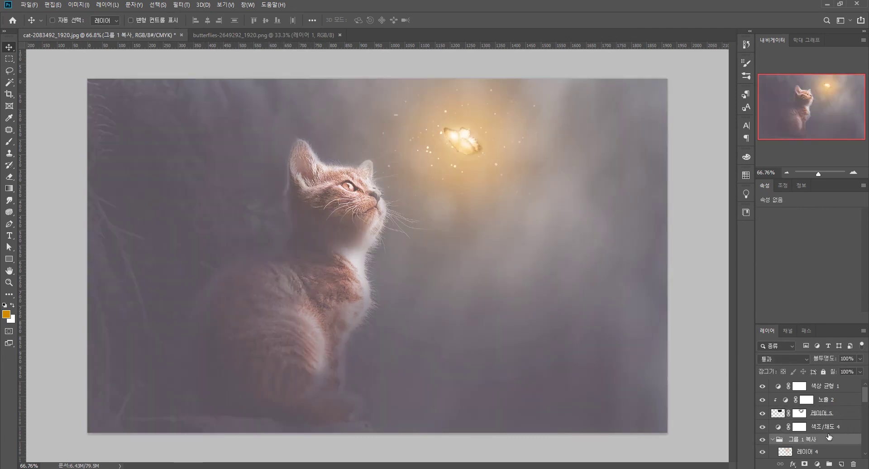
key(ctrl+z)
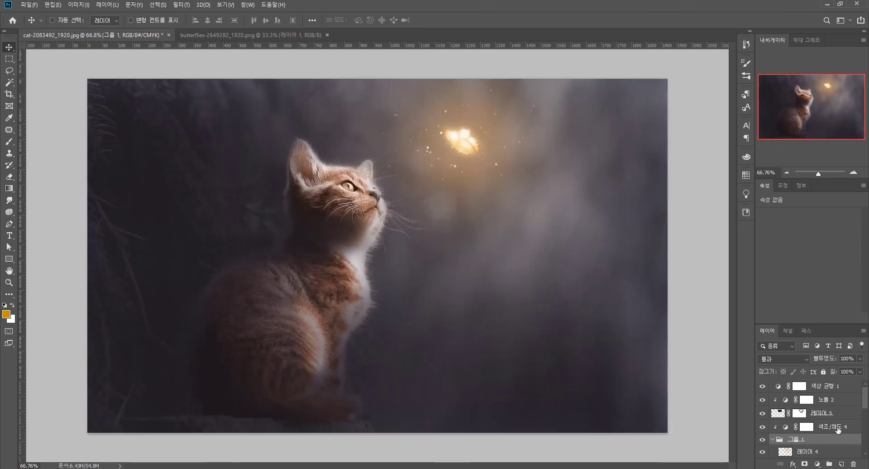
click(773, 439)
click(802, 451)
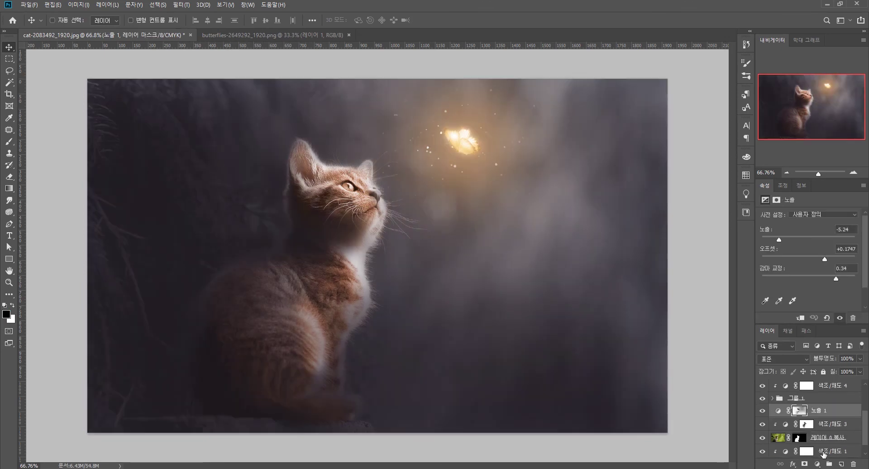
key(ctrl+z)
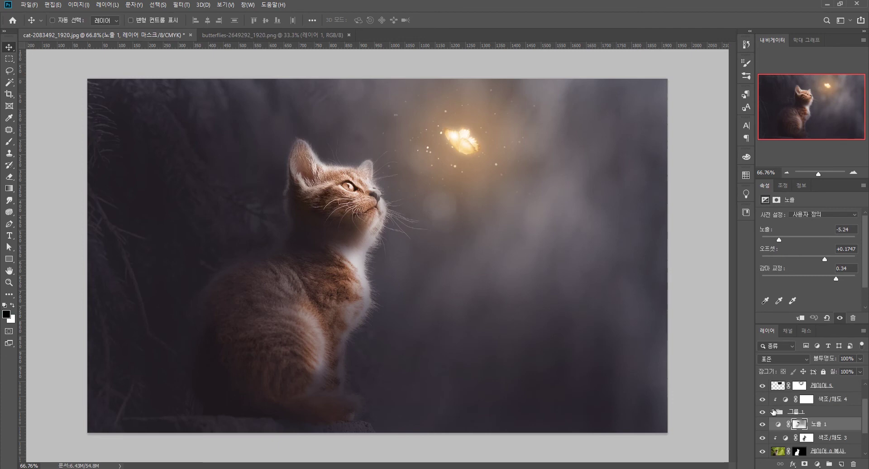
Enlarge the Layers panel and select 레이어 4 through 레이어 2 복사 3 together.
click(811, 424)
scroll(812, 423, down, 3)
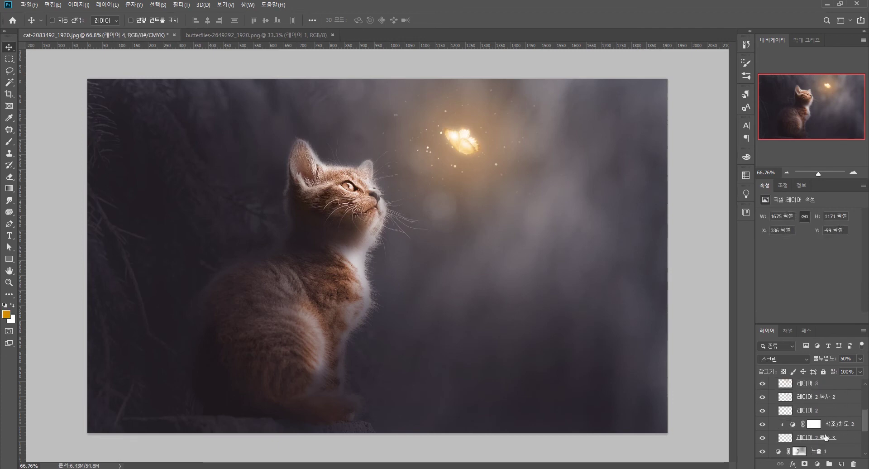
drag(821, 323, 821, 256)
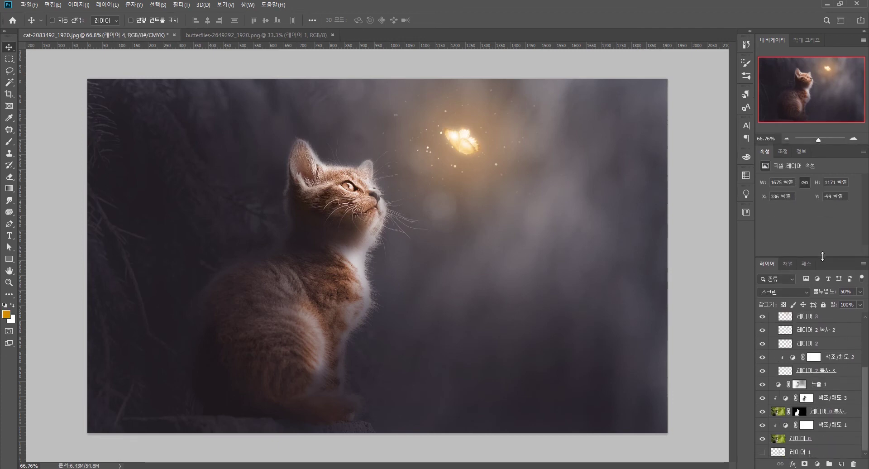
scroll(845, 346, up, 2)
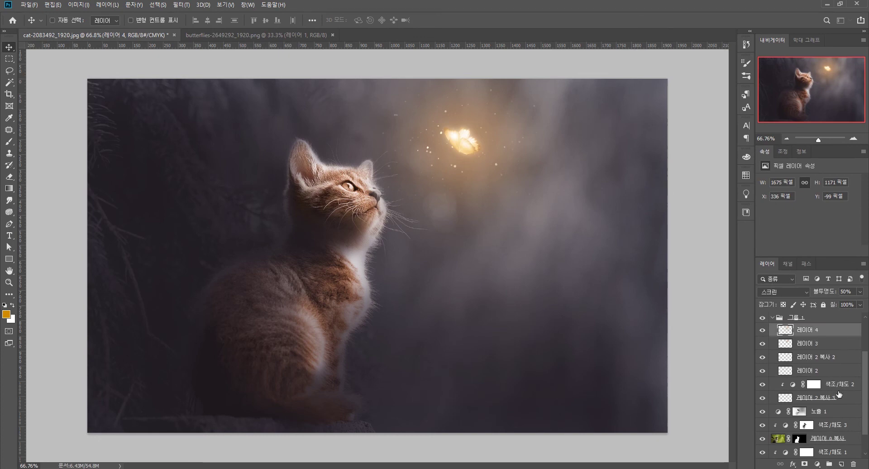
shift+click(845, 401)
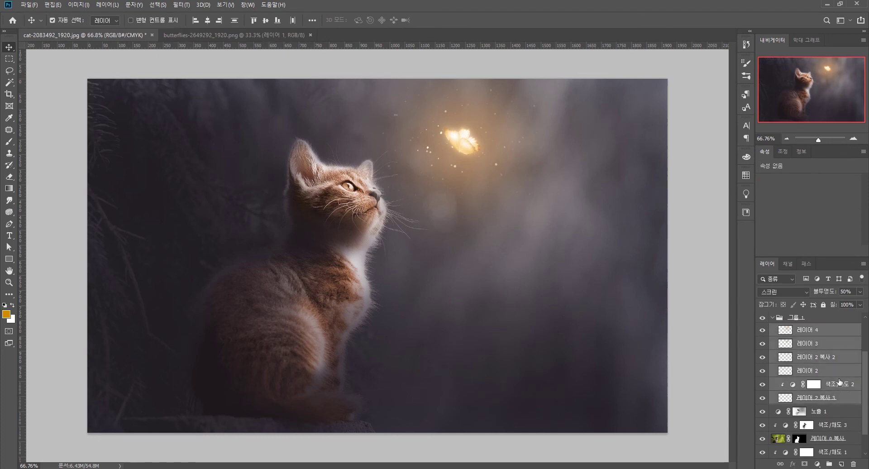
Duplicate and merge the selected glow layers, then move the copy onto the cat's face.
key(ctrl+j)
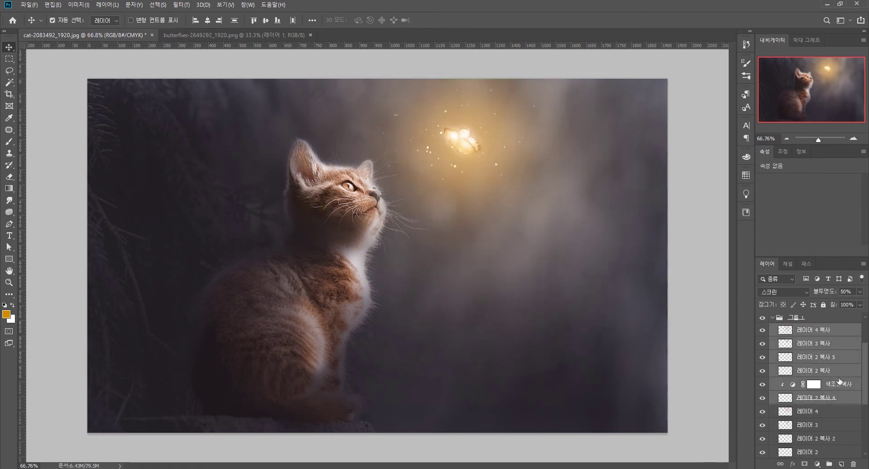
key(ctrl+e)
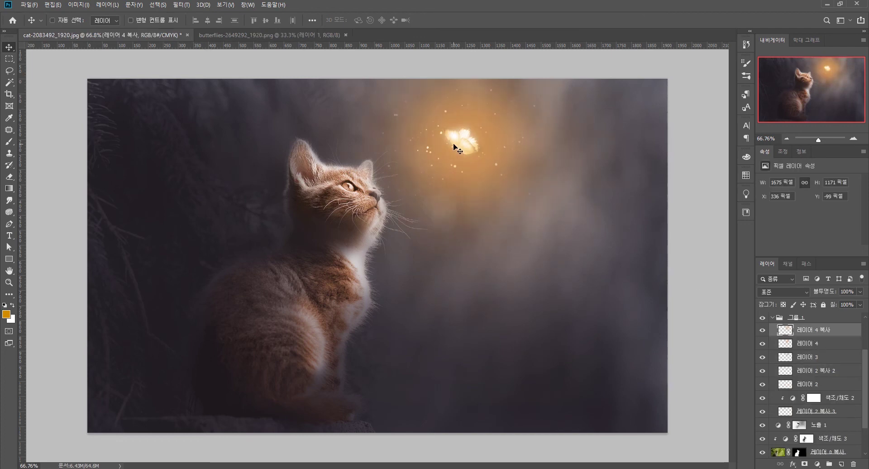
drag(454, 145, 375, 182)
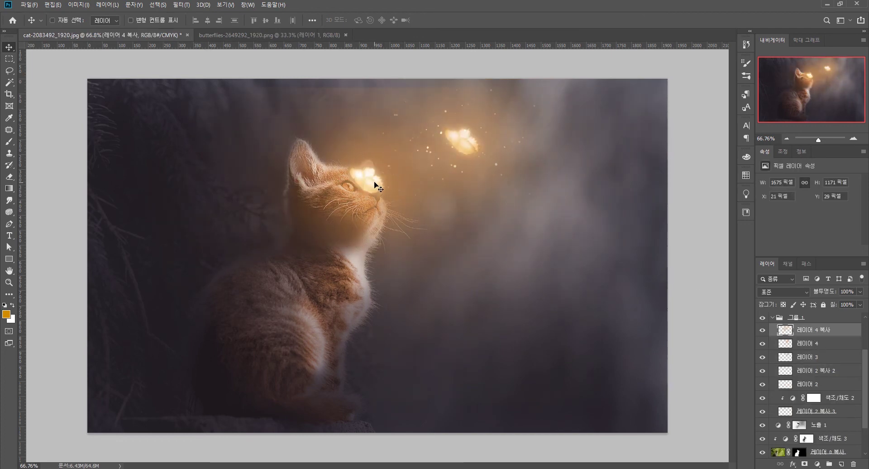
Scale the glow copy to about 18% and centre it over the eye.
key(ctrl+t)
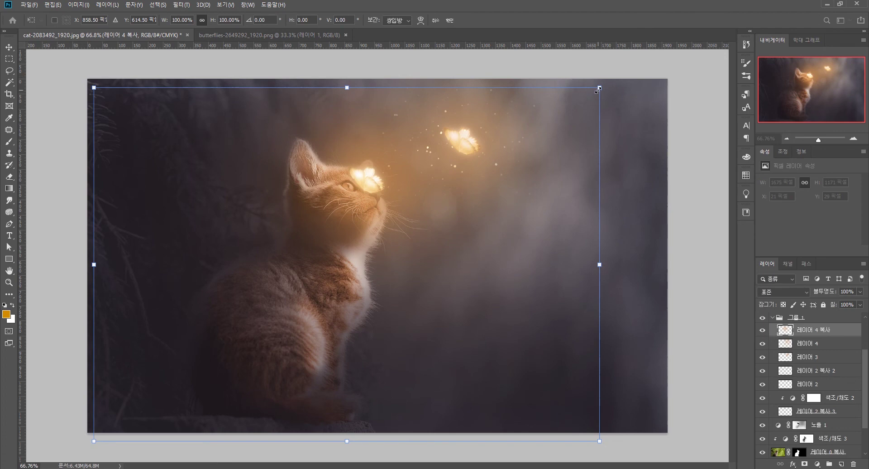
mouse_move(597, 90)
mouse_down()
mouse_move(331, 200)
mouse_move(329, 214)
mouse_up()
drag(356, 263, 356, 191)
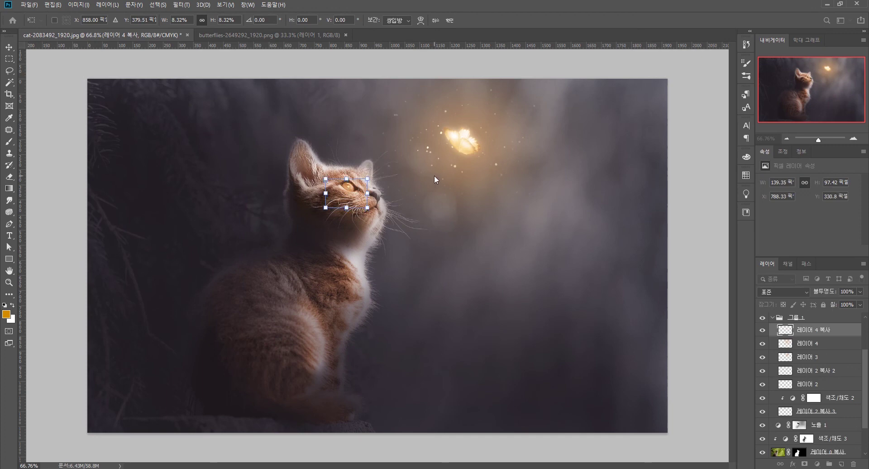
key(Right)
key(Up)
drag(368, 178, 388, 160)
drag(369, 189, 374, 197)
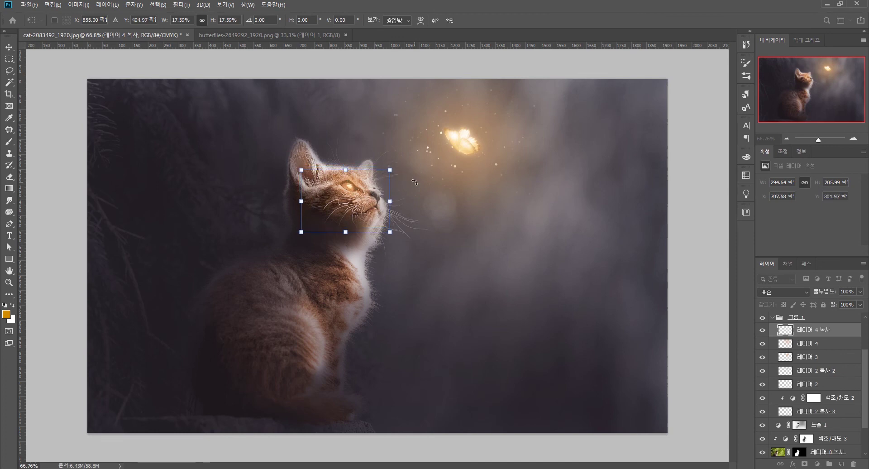
key(Return)
Set the eye glow layer's blend mode to Screen.
alt+scroll(344, 181, up, 5)
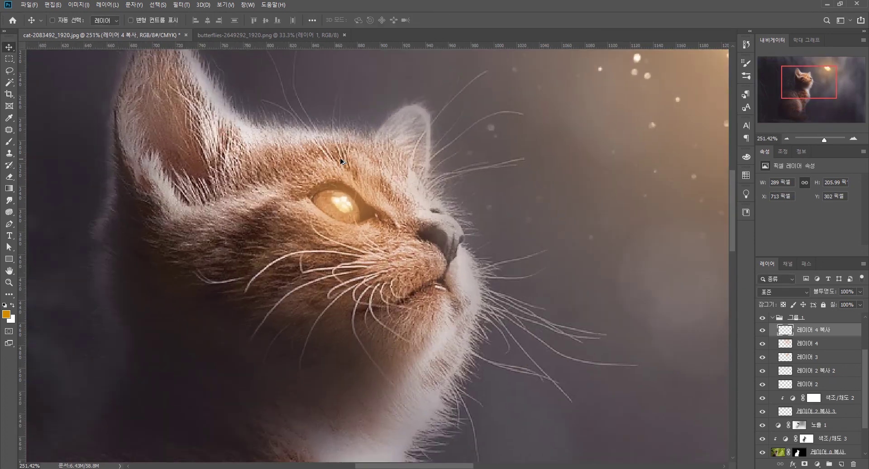
click(793, 295)
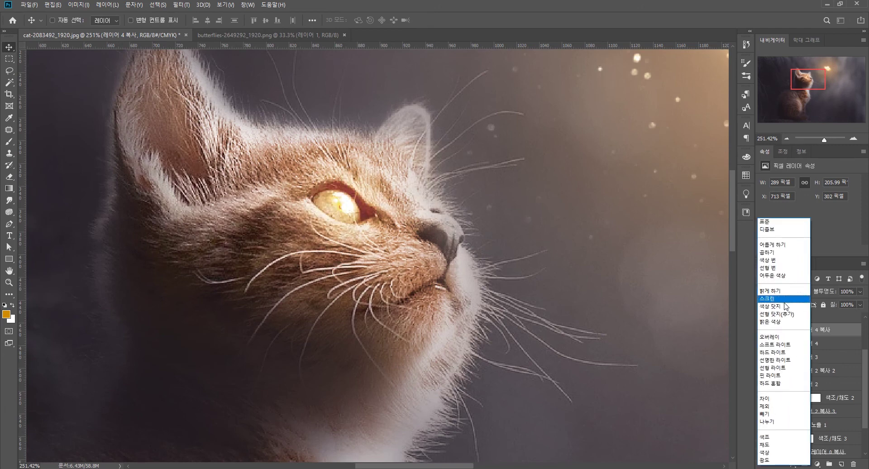
click(787, 300)
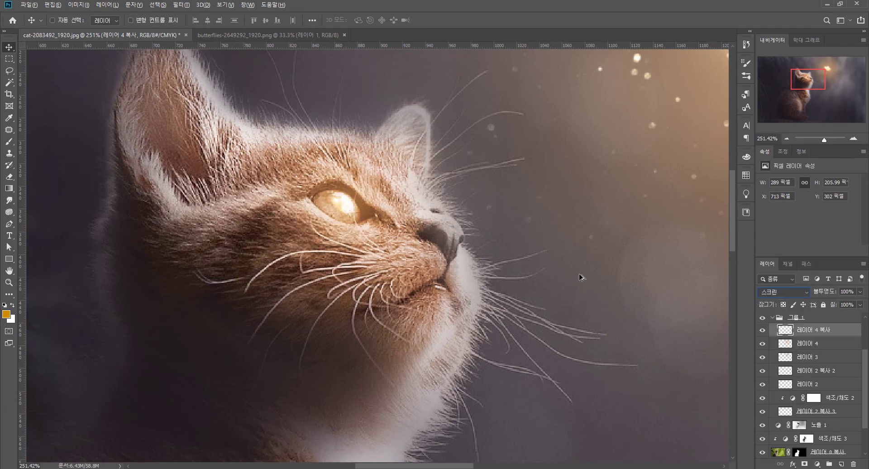
scroll(580, 274, down, 5)
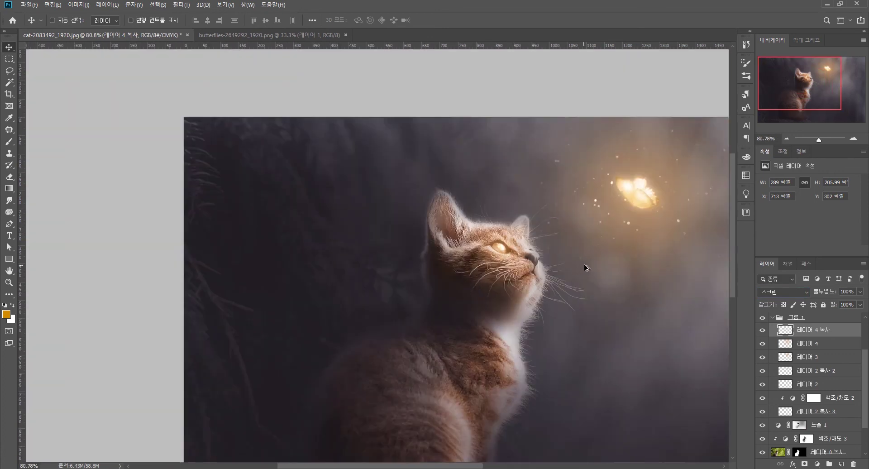
Lower the eye glow's opacity to 70% and nudge it slightly.
click(860, 292)
drag(845, 300, 845, 301)
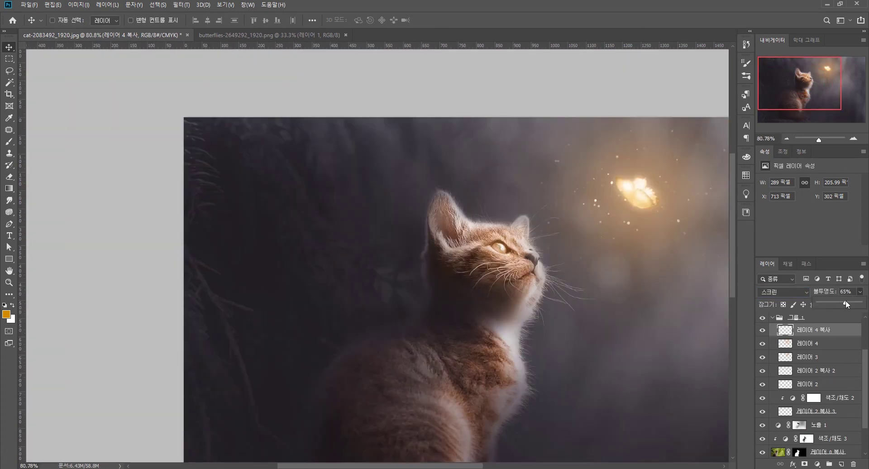
click(13, 51)
key(ctrl+z)
Fit the whole image in the window and select the cat's Hue/Saturation adjustment.
key(ctrl+0)
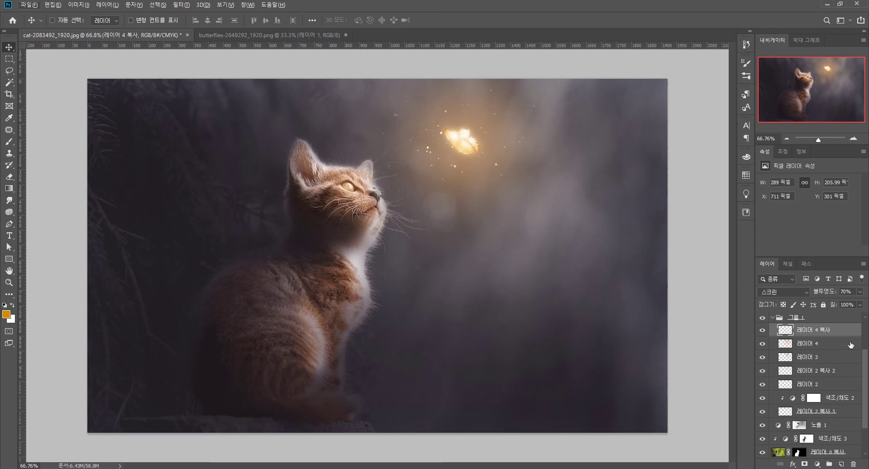
scroll(847, 388, down, 1)
scroll(848, 388, down, 2)
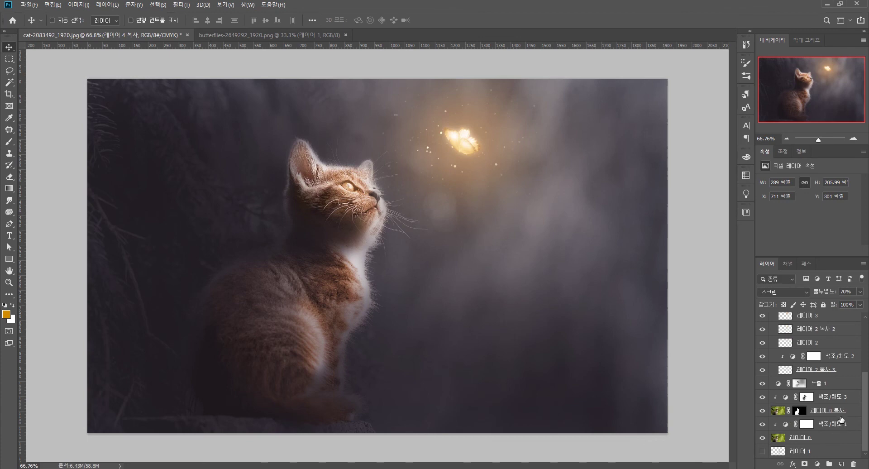
click(806, 397)
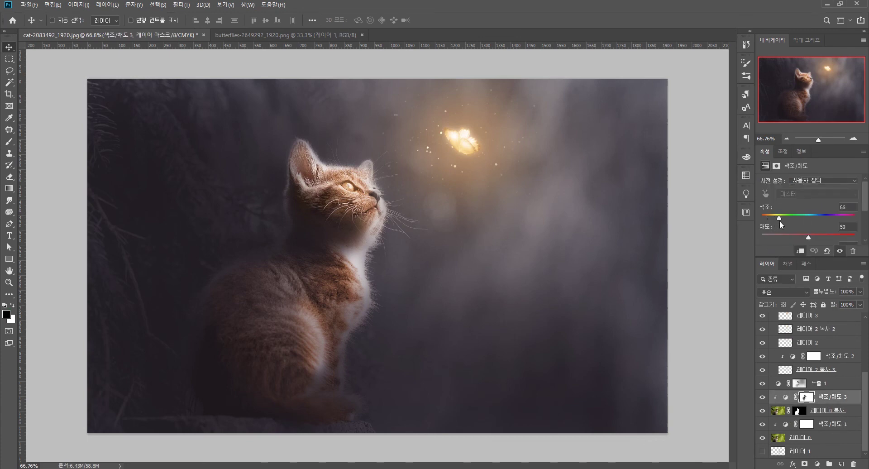
Try several fur tints on the kitten's Hue/Saturation layer, settling at hue 31.
mouse_move(863, 235)
mouse_down()
mouse_move(686, 237)
mouse_move(821, 247)
mouse_up()
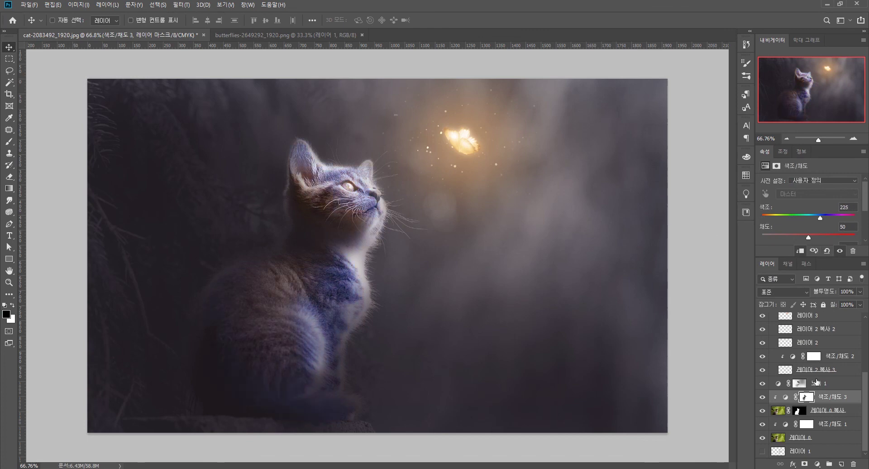
key(ctrl+z)
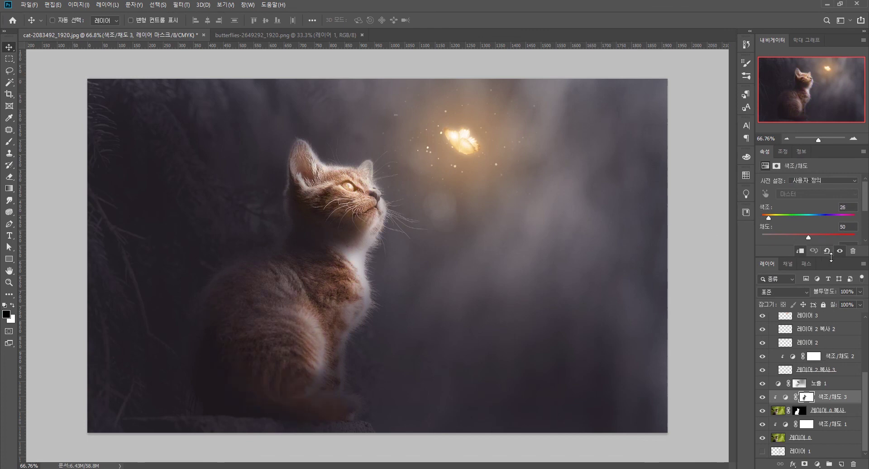
drag(831, 262, 831, 278)
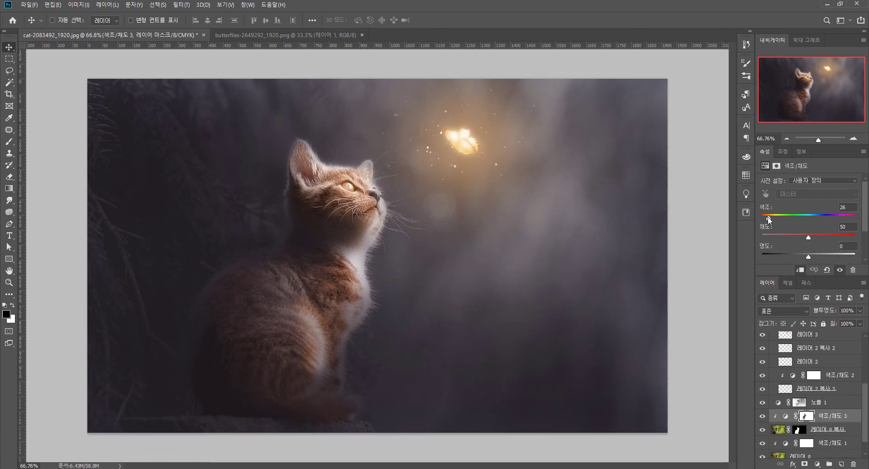
drag(772, 221, 799, 224)
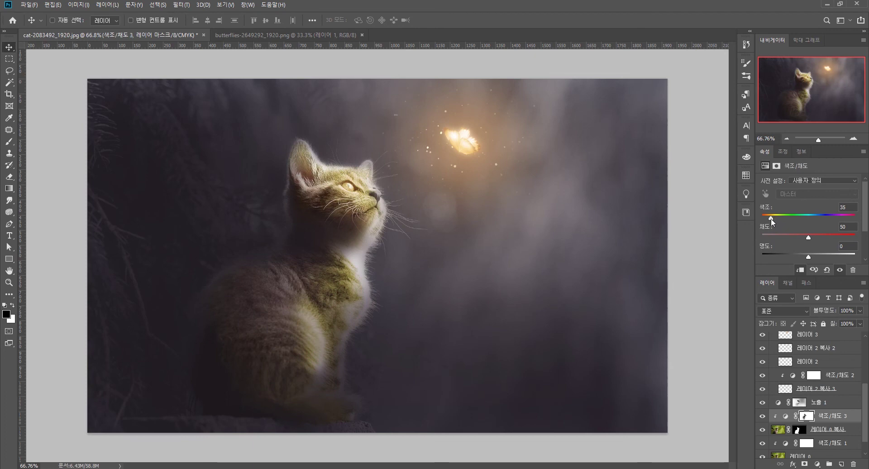
drag(773, 222, 772, 222)
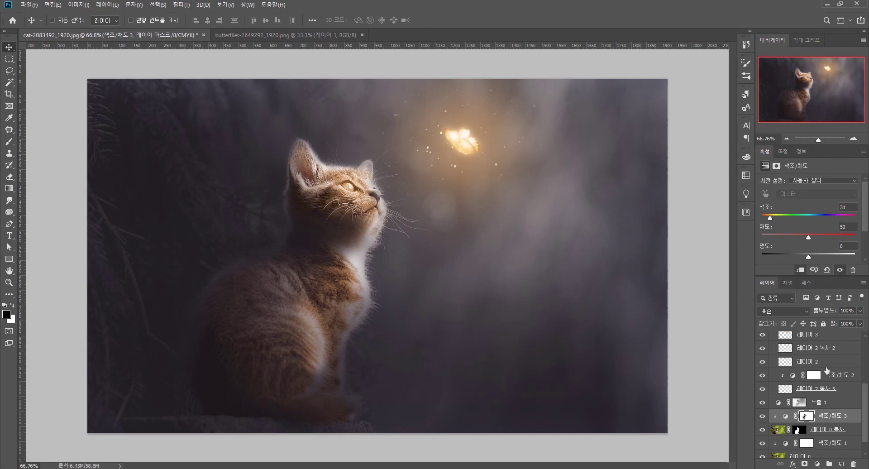
click(856, 430)
Select the 노출 1 exposure adjustment layer and switch to the Brush tool.
scroll(860, 340, up, 5)
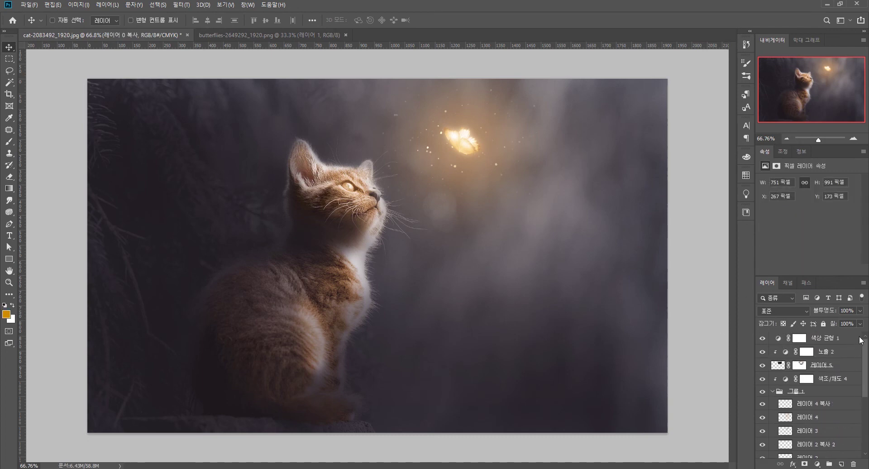
click(849, 341)
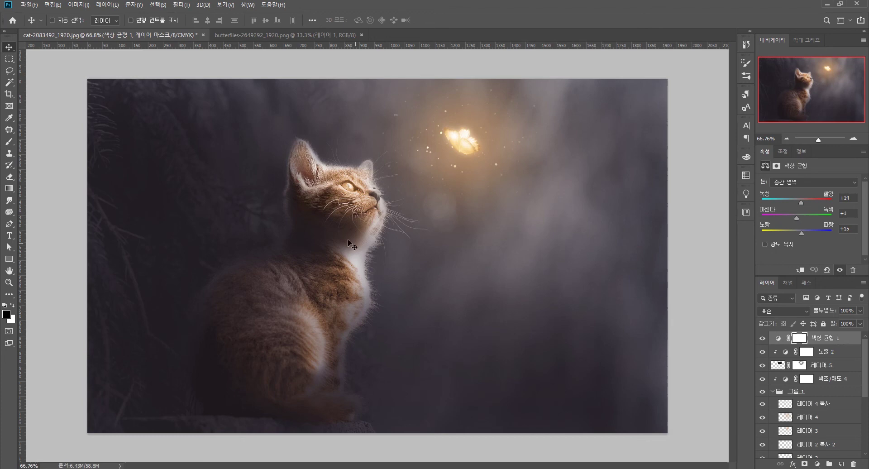
key(alt+comma)
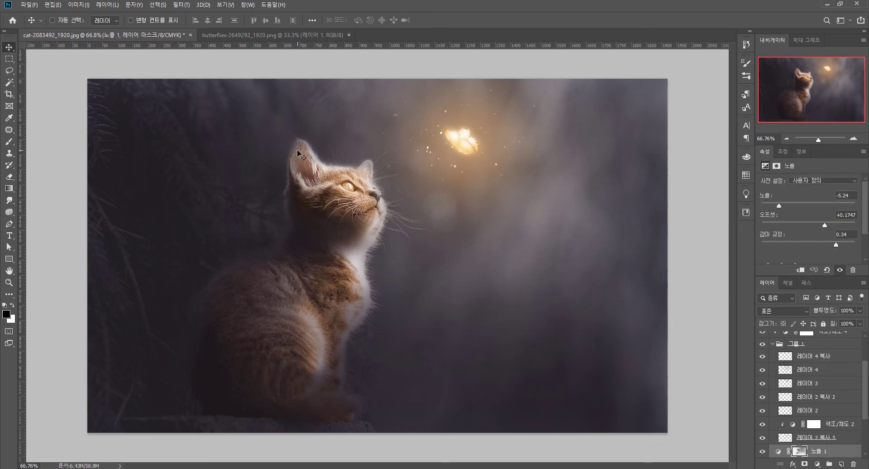
key(b)
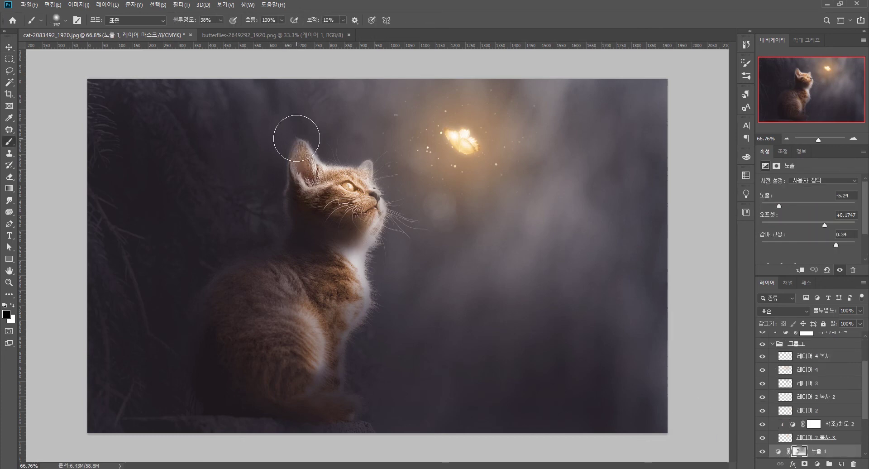
Reduce the brush size to 79, then 52, and centre the view on the cat.
scroll(300, 136, up, 3)
scroll(300, 136, up, 5)
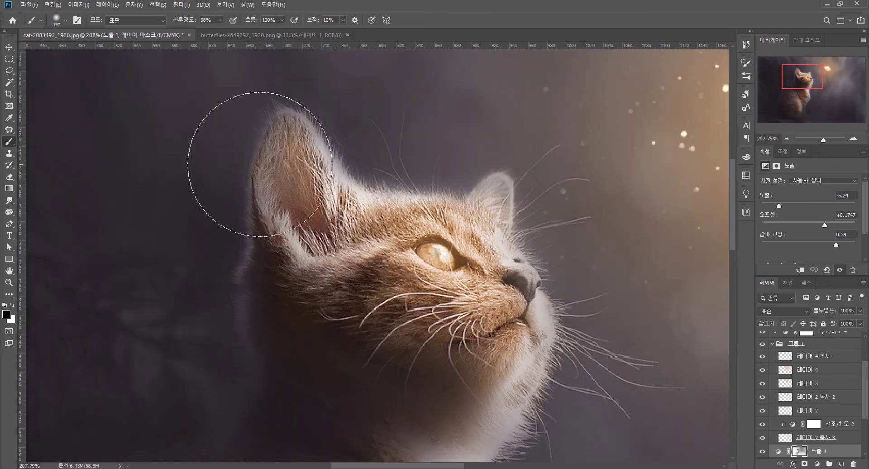
mouse_move(304, 162)
mouse_down()
mouse_move(277, 165)
mouse_move(297, 208)
mouse_up()
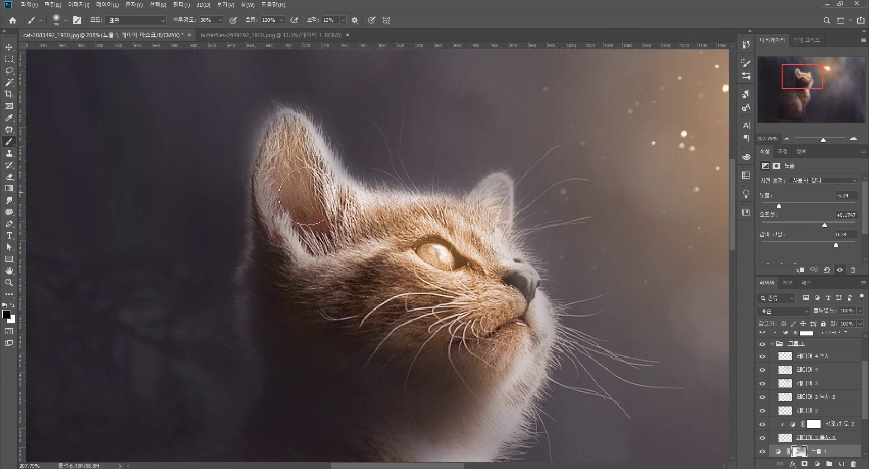
drag(505, 210, 494, 210)
scroll(494, 226, down, 3)
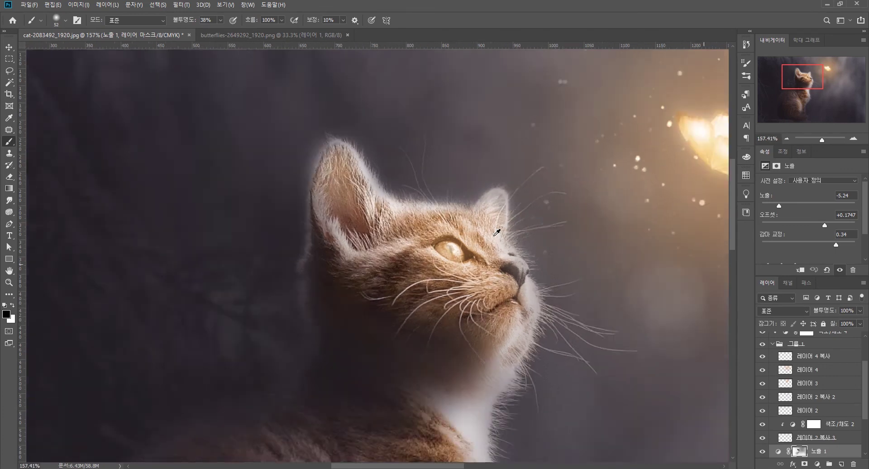
scroll(520, 271, down, 3)
drag(542, 303, 513, 272)
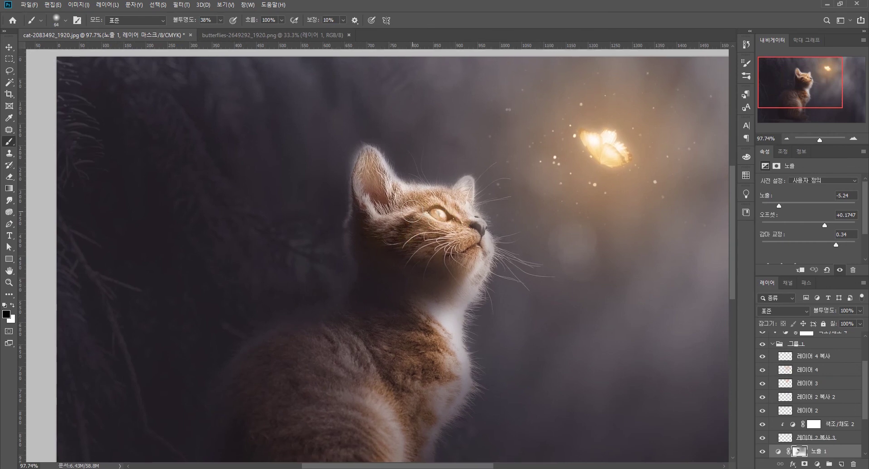